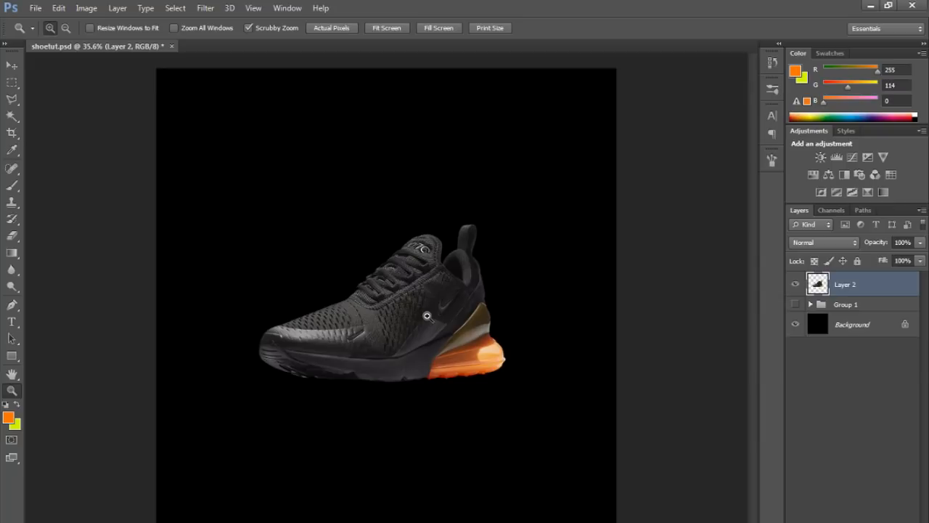
# - Add a new empty layer between the shoe layer and Group 1
pyautogui.moveTo(431, 299); pyautogui.dragTo(510, 193)
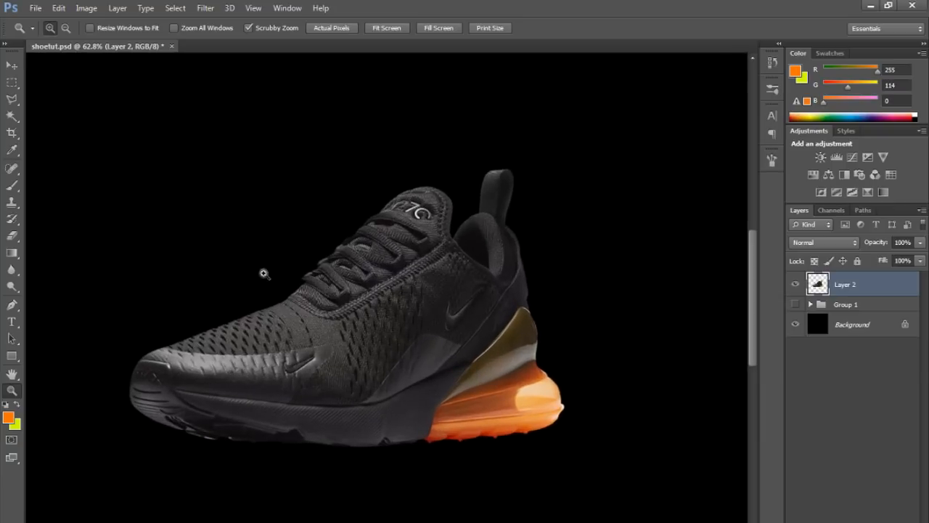
pyautogui.moveTo(430, 266)
pyautogui.mouseDown()
pyautogui.moveTo(399, 276)
pyautogui.moveTo(432, 275)
pyautogui.mouseUp()
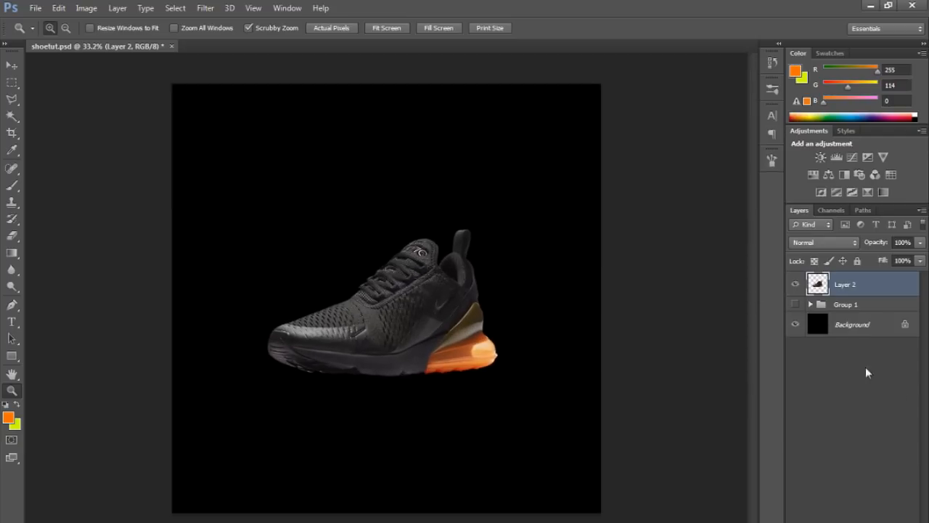
pyautogui.click(847, 310)
pyautogui.hotkey('ctrl', 'shift', 'alt', 'n')
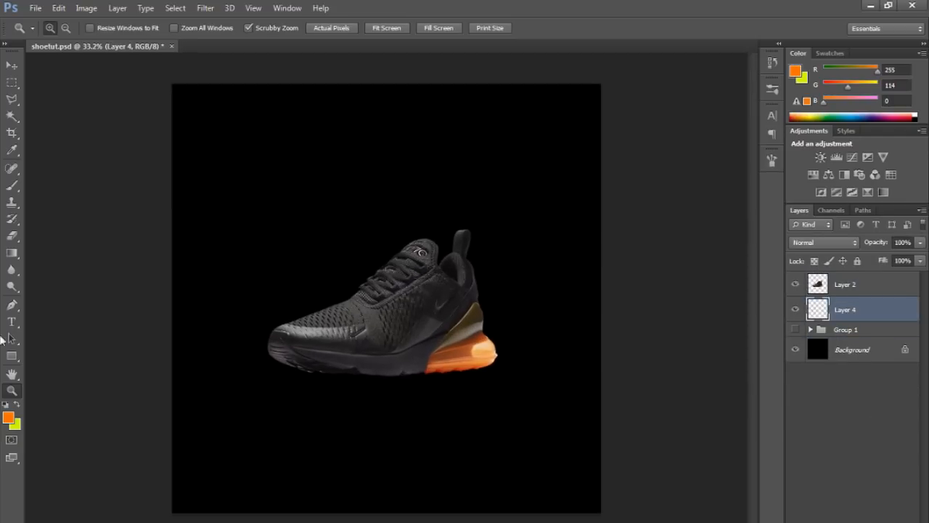
# - Paint a soft white glow behind the shoe's laces with a single dab of a 653 px brush
pyautogui.press('d')
pyautogui.press('b')
pyautogui.press('x')
pyautogui.moveTo(376, 272)
pyautogui.mouseDown()
pyautogui.moveTo(327, 279)
pyautogui.moveTo(338, 287)
pyautogui.mouseUp()
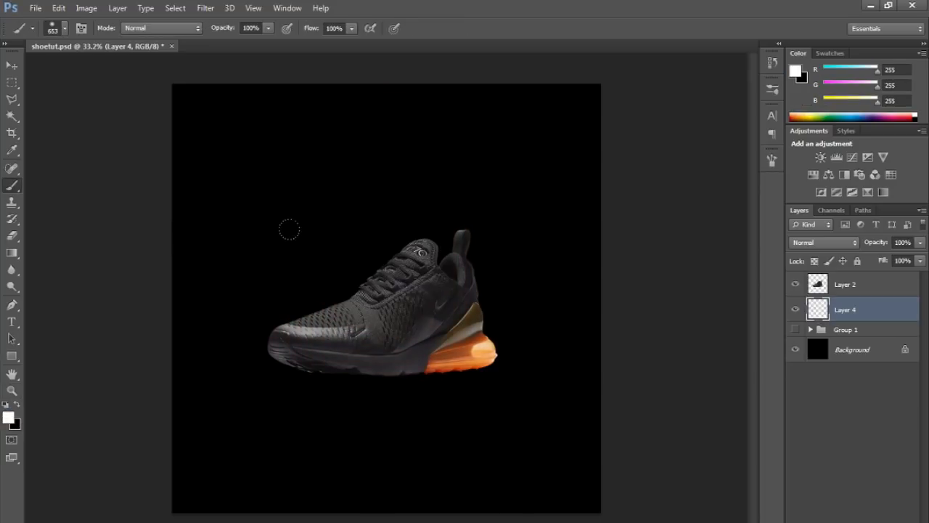
pyautogui.click(346, 265)
pyautogui.scroll(-5, 574, 311)
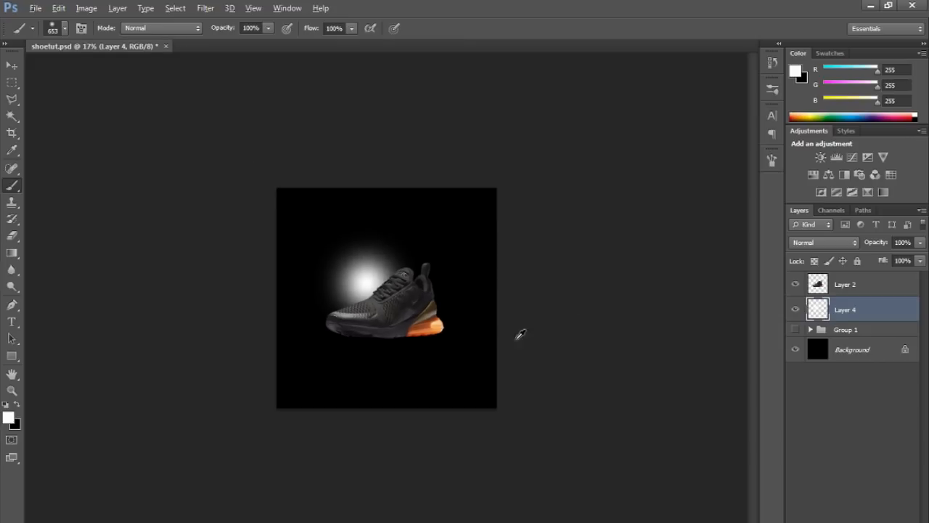
pyautogui.scroll(4, 451, 349)
pyautogui.scroll(1, 370, 279)
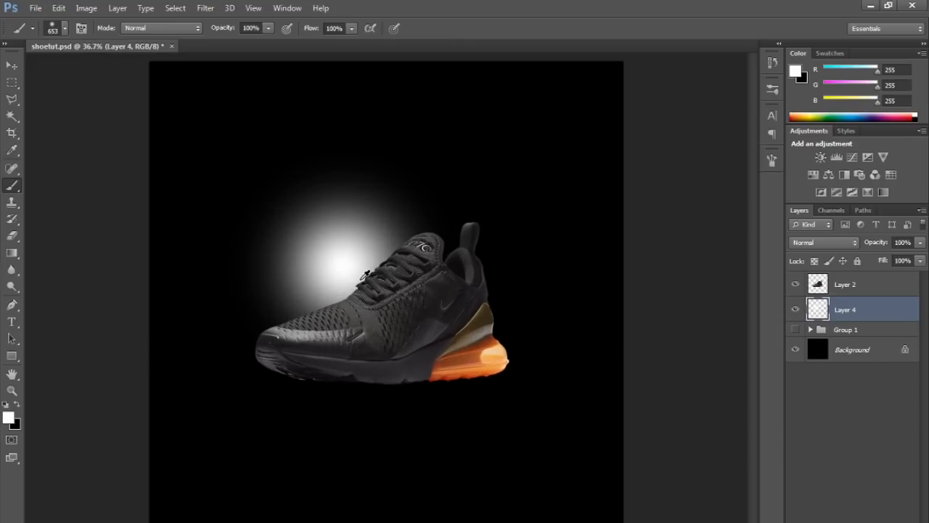
# - Lower the opacity of the white glow layer so the light is a dim grey
pyautogui.click(919, 245)
pyautogui.moveTo(857, 259); pyautogui.dragTo(875, 260)
pyautogui.press('z')
pyautogui.moveTo(326, 279)
pyautogui.mouseDown()
pyautogui.moveTo(404, 276)
pyautogui.moveTo(335, 257)
pyautogui.mouseUp()
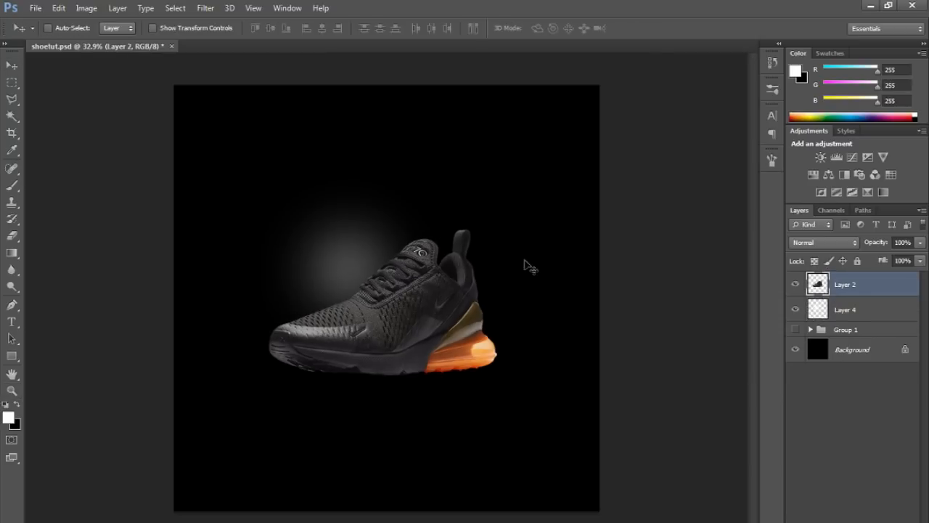
# - Rotate the shoe layer to about -24.6° so the toe points downward
pyautogui.hotkey('ctrl', 't')
pyautogui.moveTo(524, 244); pyautogui.dragTo(497, 197)
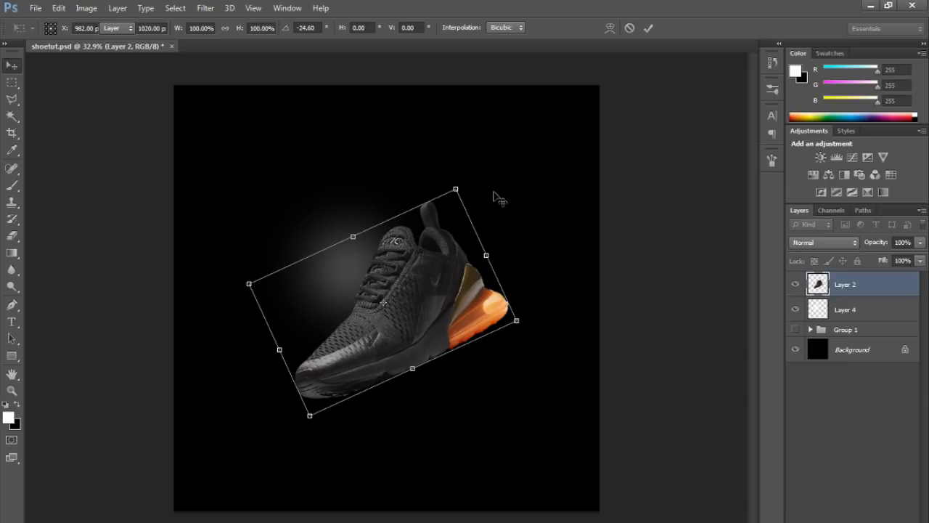
pyautogui.press('Return')
pyautogui.hotkey('ctrl', '+')
# - Move the white glow up and to the left, away from the shoe's tongue
pyautogui.click(865, 311)
pyautogui.moveTo(349, 261); pyautogui.dragTo(309, 243)
pyautogui.press('z')
pyautogui.moveTo(420, 256)
pyautogui.mouseDown()
pyautogui.moveTo(358, 268)
pyautogui.moveTo(428, 268)
pyautogui.mouseUp()
# - Add a new layer above the shoe layer and clip it to the shoe
pyautogui.click(845, 287)
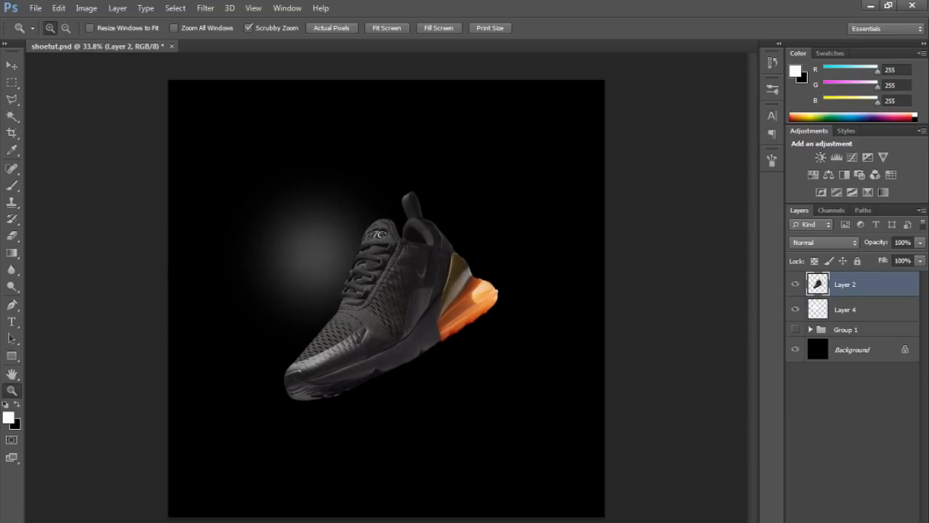
pyautogui.hotkey('ctrl', 'shift', 'alt', 'n')
pyautogui.keyDown('alt'); pyautogui.click(847, 297); pyautogui.keyUp('alt')
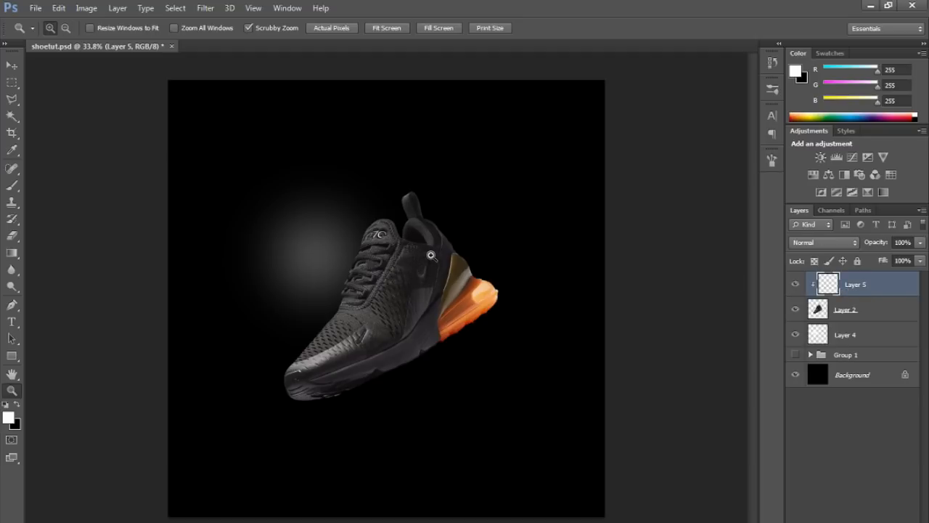
# - Cover the whole shoe with black on the clipped layer using a 1375 px brush, and toggle the clipping off and on to compare
pyautogui.press('b')
pyautogui.press('x')
pyautogui.scroll(-2, 271, 167)
pyautogui.scroll(2, 404, 300)
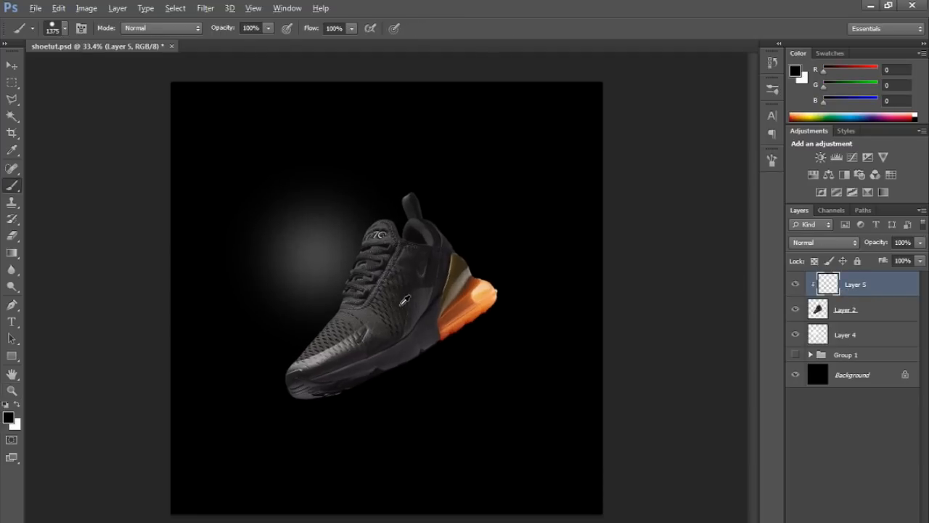
pyautogui.click(389, 294)
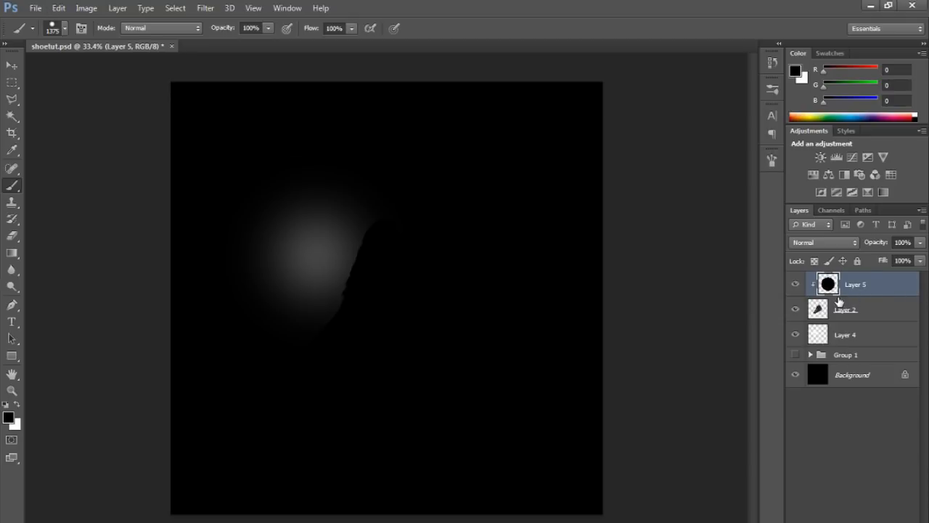
pyautogui.keyDown('alt'); pyautogui.click(833, 295); pyautogui.keyUp('alt')
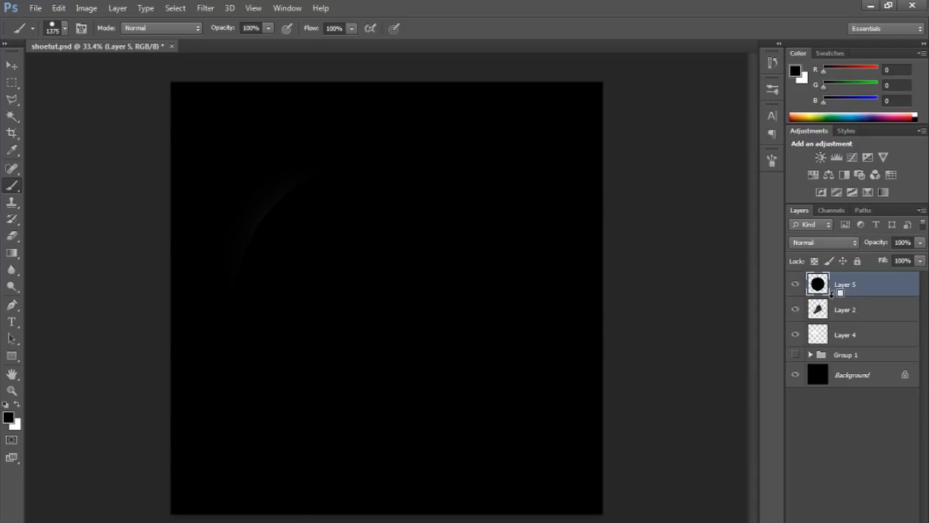
pyautogui.keyDown('alt'); pyautogui.click(834, 293); pyautogui.keyUp('alt')
# - Set the opacity of the black clipped layer to 37%
pyautogui.click(920, 242)
pyautogui.moveTo(916, 258); pyautogui.dragTo(877, 255)
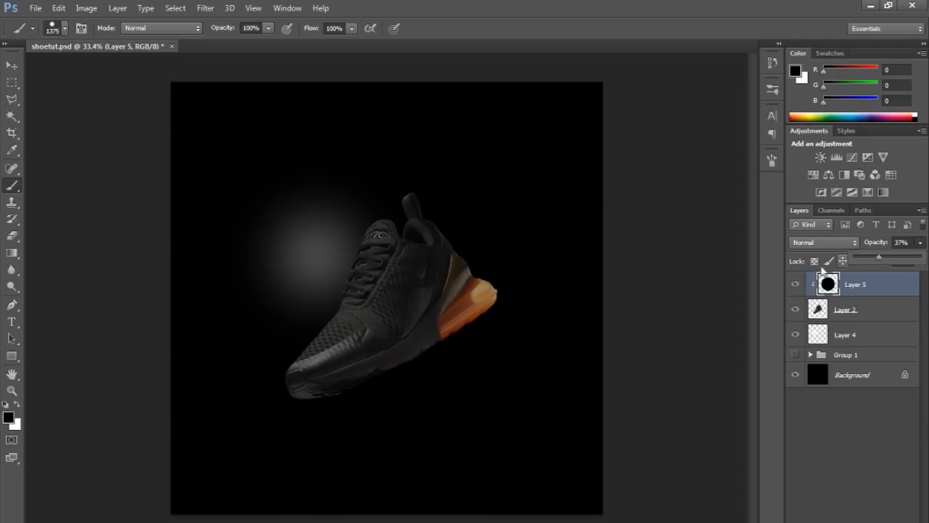
# - Examine the darkened shoe up close, comparing its shading with the glow and the black background
pyautogui.press('z')
pyautogui.click(857, 374)
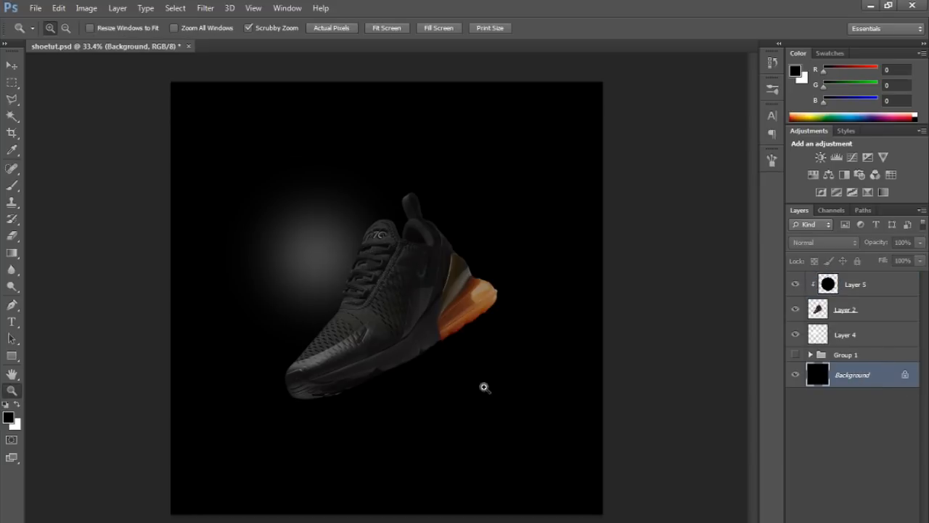
pyautogui.click(867, 309)
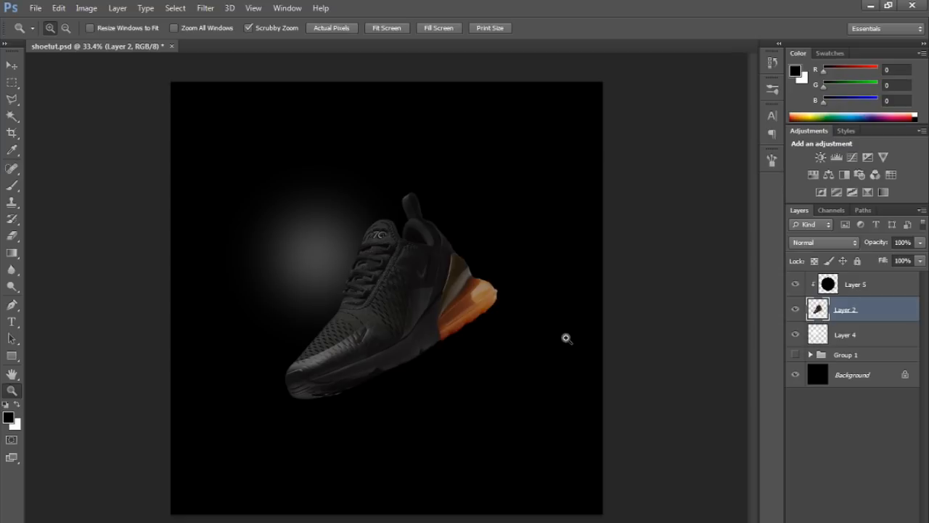
pyautogui.hotkey('alt', ']')
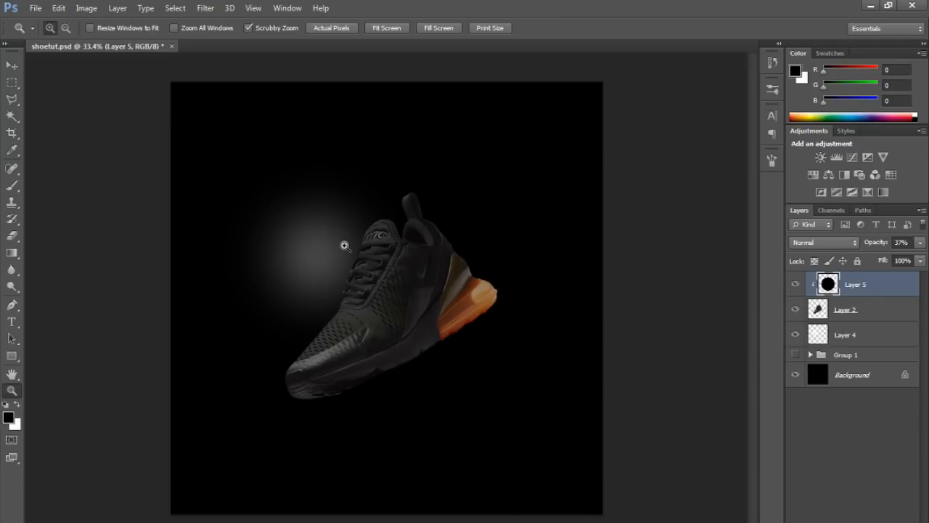
pyautogui.moveTo(337, 234); pyautogui.dragTo(397, 210)
pyautogui.scroll(-2, 398, 211)
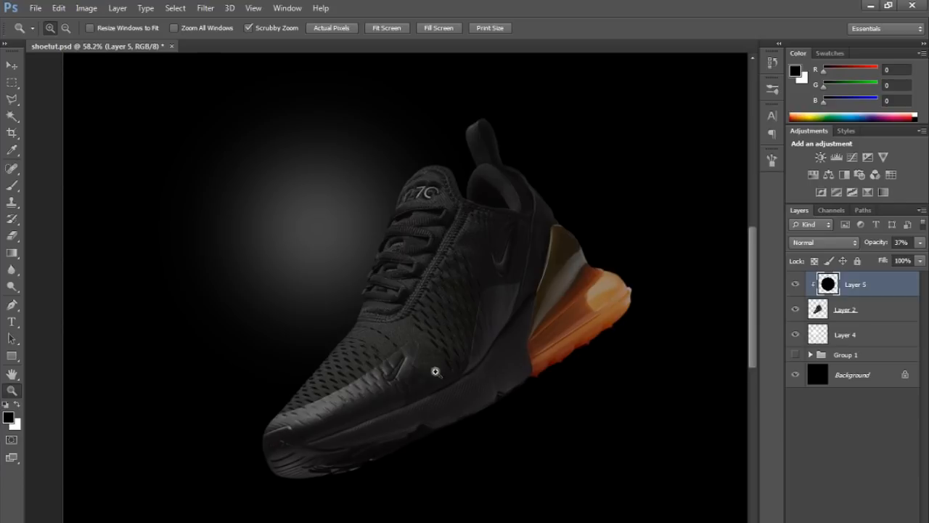
pyautogui.moveTo(486, 319); pyautogui.dragTo(450, 325)
pyautogui.moveTo(413, 276); pyautogui.dragTo(428, 268)
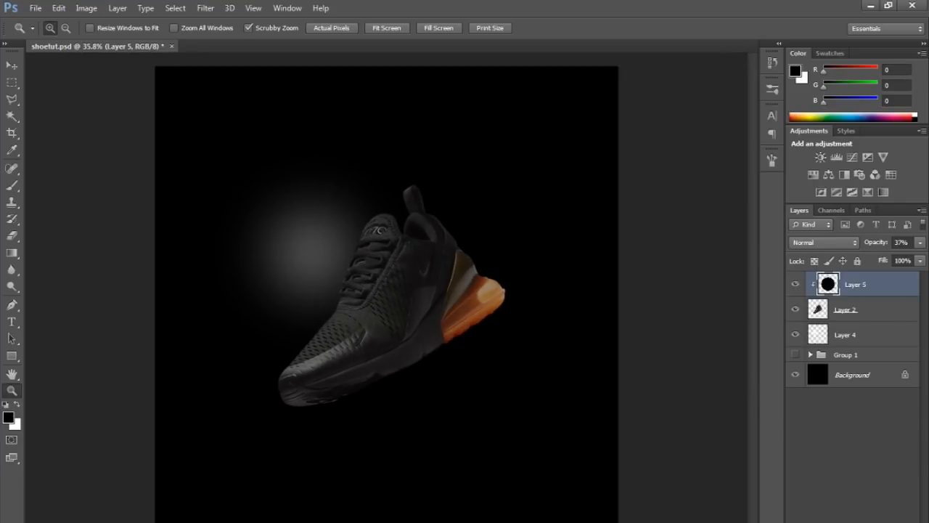
# - Add another new layer above the 37% black layer and clip it to the shoe
pyautogui.hotkey('ctrl', 'shift', 'alt', 'n')
pyautogui.keyDown('alt'); pyautogui.click(850, 293); pyautogui.keyUp('alt')
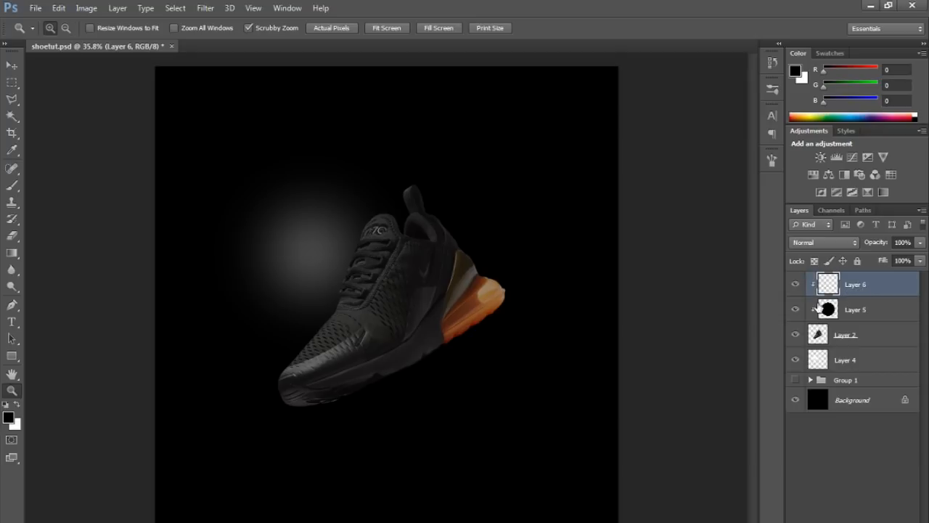
pyautogui.click(849, 337)
pyautogui.click(860, 278)
# - Paint soft black shadows along the shoe's heel and sole, away from the glow, with a 728 px brush
pyautogui.press('b')
pyautogui.moveTo(335, 222); pyautogui.dragTo(282, 222)
pyautogui.moveTo(464, 345); pyautogui.dragTo(510, 46)
pyautogui.moveTo(490, 254); pyautogui.dragTo(456, 299)
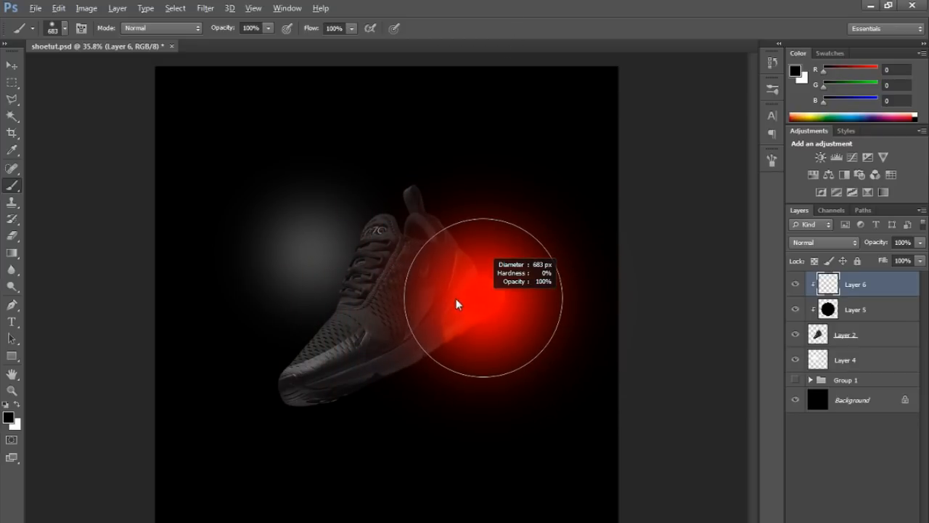
pyautogui.moveTo(512, 340); pyautogui.dragTo(498, 341)
pyautogui.moveTo(540, 300); pyautogui.dragTo(556, 304)
pyautogui.moveTo(469, 228)
pyautogui.mouseDown()
pyautogui.moveTo(413, 287)
pyautogui.moveTo(381, 355)
pyautogui.moveTo(250, 402)
pyautogui.mouseUp()
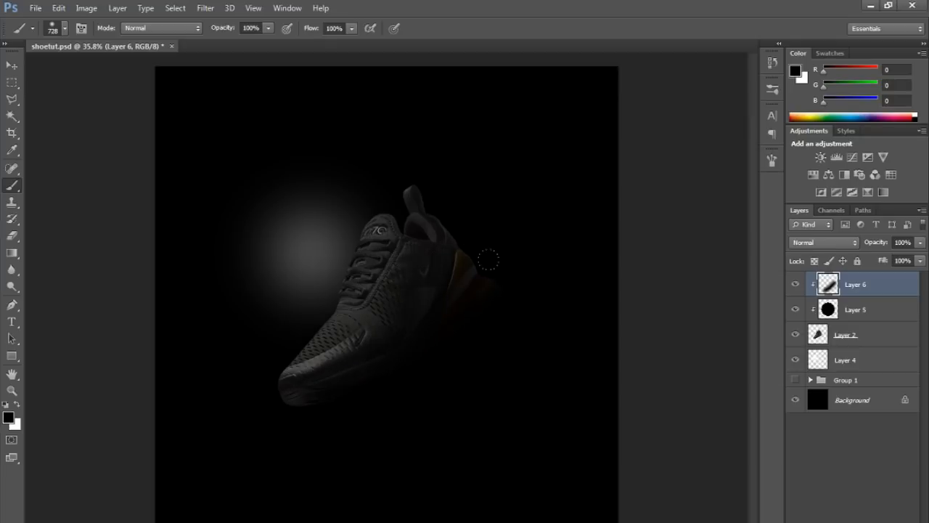
pyautogui.click(452, 212)
# - Set the opacity of the heel and sole shadow layer to 51%
pyautogui.press('z')
pyautogui.moveTo(460, 368); pyautogui.dragTo(493, 357)
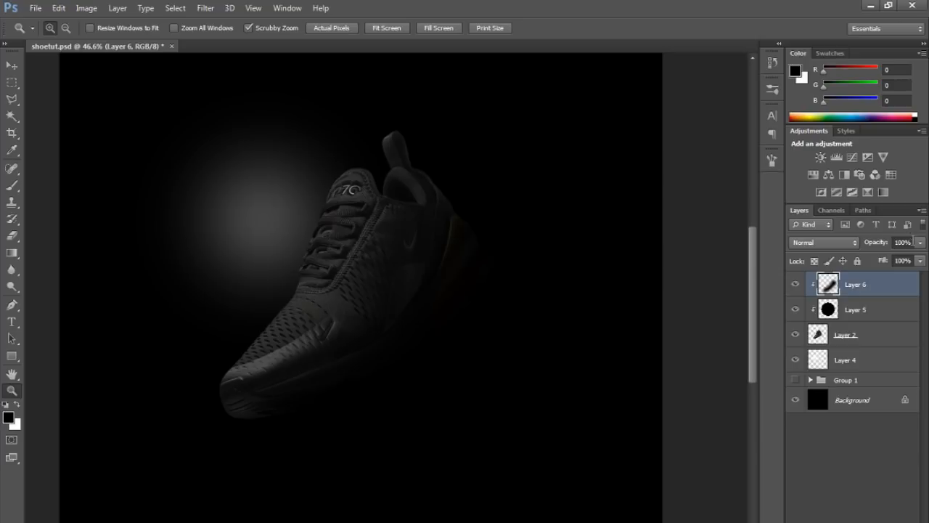
pyautogui.click(919, 242)
pyautogui.moveTo(892, 262); pyautogui.dragTo(887, 260)
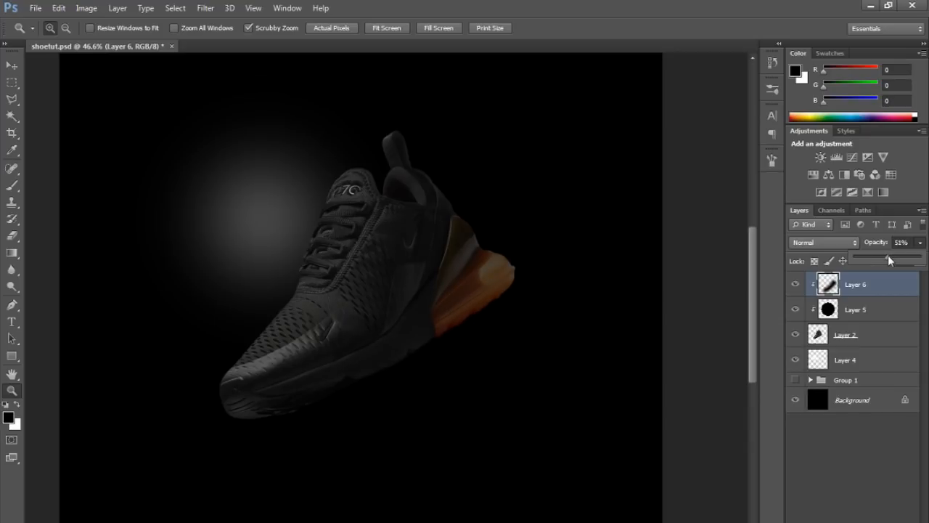
# - Try painting soft white highlights along the shoe's pull tab, laces and front on a new clipped layer with a 586 px brush
pyautogui.hotkey('ctrl', 'shift', 'alt', 'n')
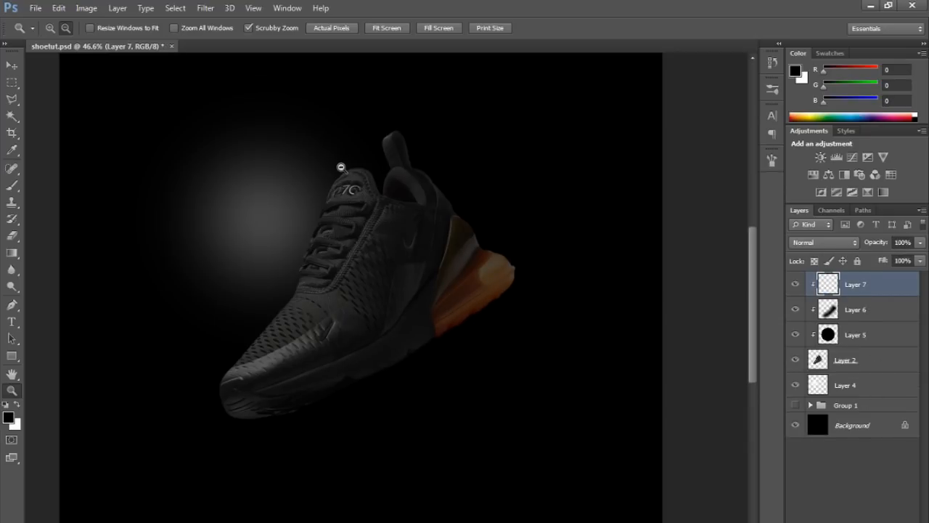
pyautogui.moveTo(329, 221); pyautogui.dragTo(358, 230)
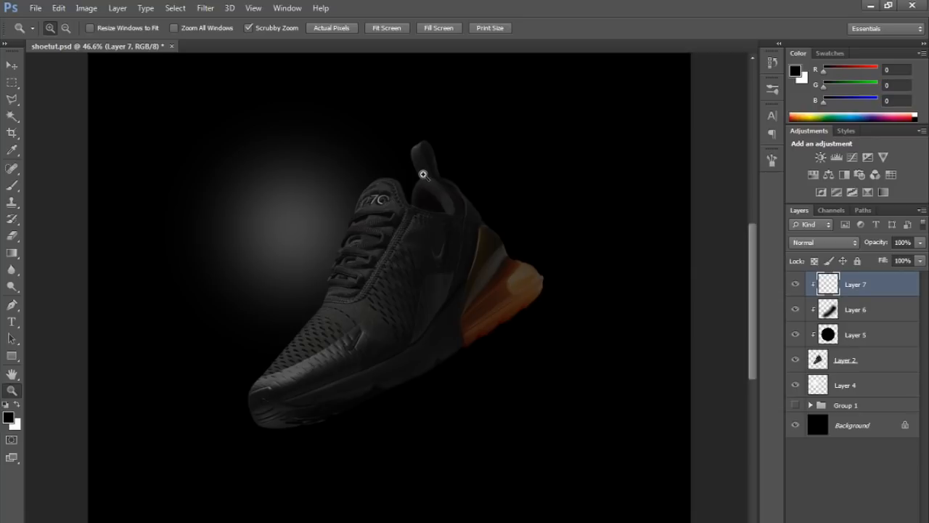
pyautogui.press('b')
pyautogui.press('x')
pyautogui.moveTo(429, 215); pyautogui.dragTo(412, 216)
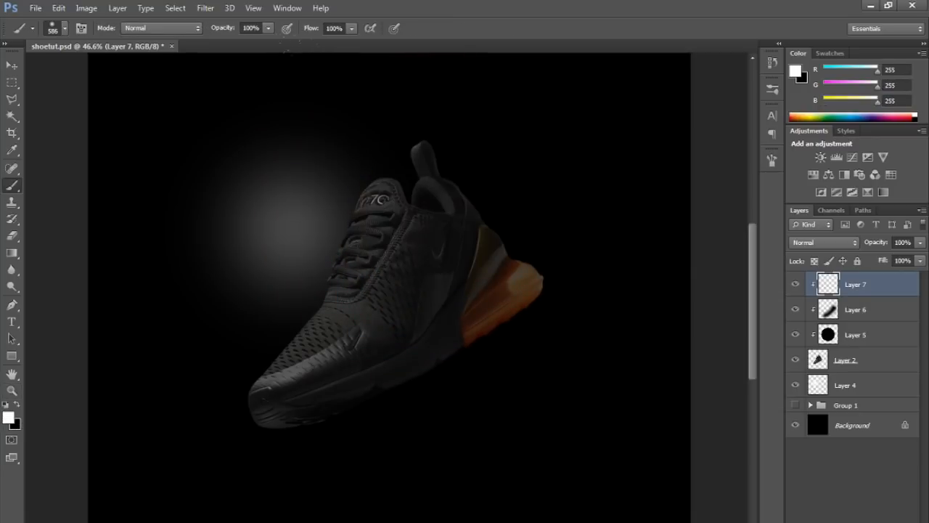
pyautogui.moveTo(289, 51); pyautogui.dragTo(322, 61)
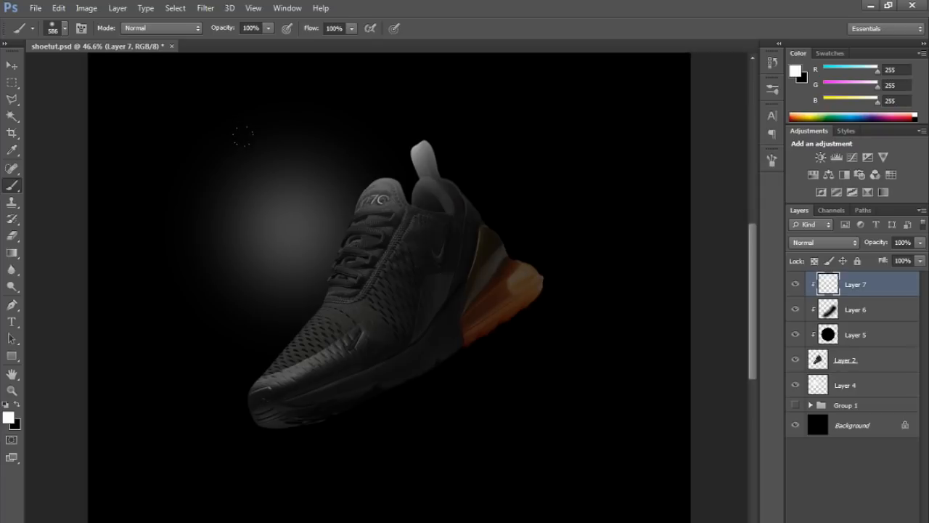
pyautogui.moveTo(243, 136); pyautogui.dragTo(228, 173)
pyautogui.moveTo(178, 254)
pyautogui.mouseDown()
pyautogui.moveTo(172, 272)
pyautogui.moveTo(206, 220)
pyautogui.mouseUp()
pyautogui.press('z')
pyautogui.moveTo(536, 264); pyautogui.dragTo(516, 265)
pyautogui.moveTo(376, 261); pyautogui.dragTo(444, 259)
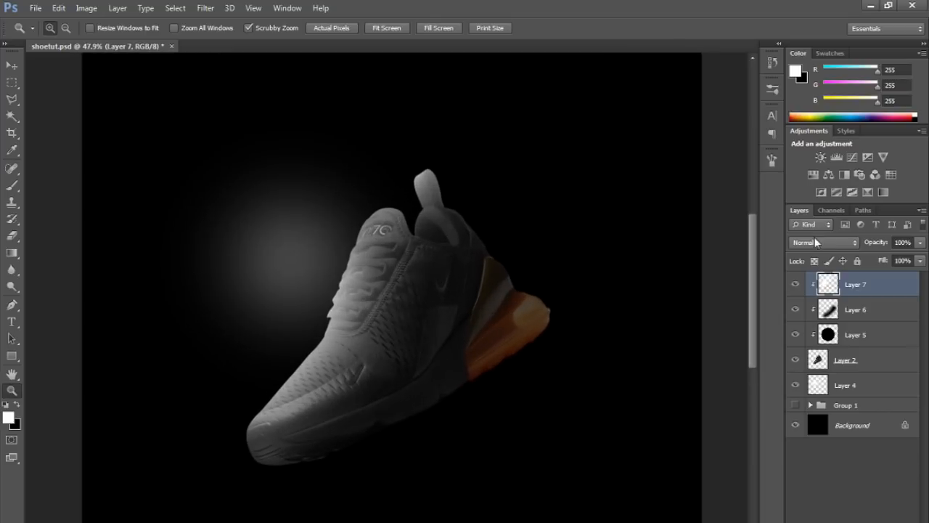
# - Try the Overlay blend mode on the white highlight layer and delete that layer
pyautogui.click(815, 242)
pyautogui.click(812, 161)
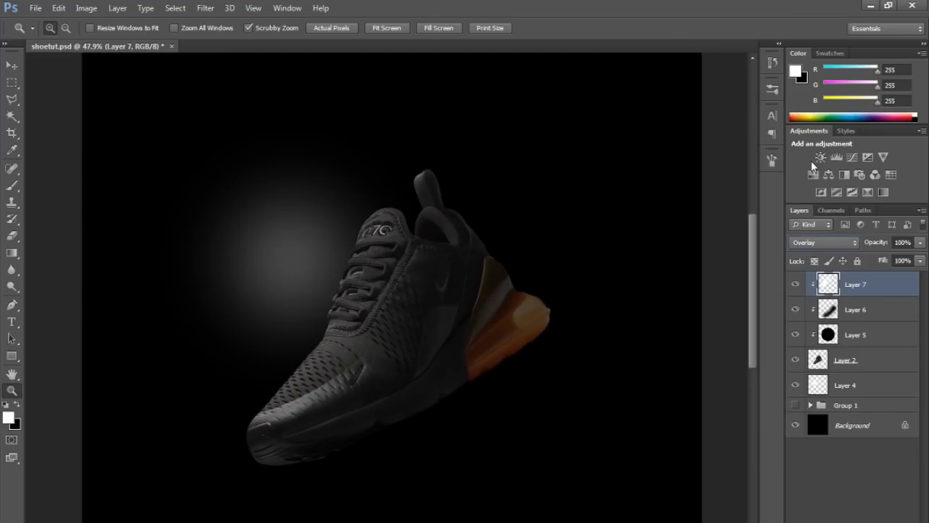
pyautogui.click(794, 282)
pyautogui.click(794, 282)
pyautogui.moveTo(471, 253); pyautogui.dragTo(458, 255)
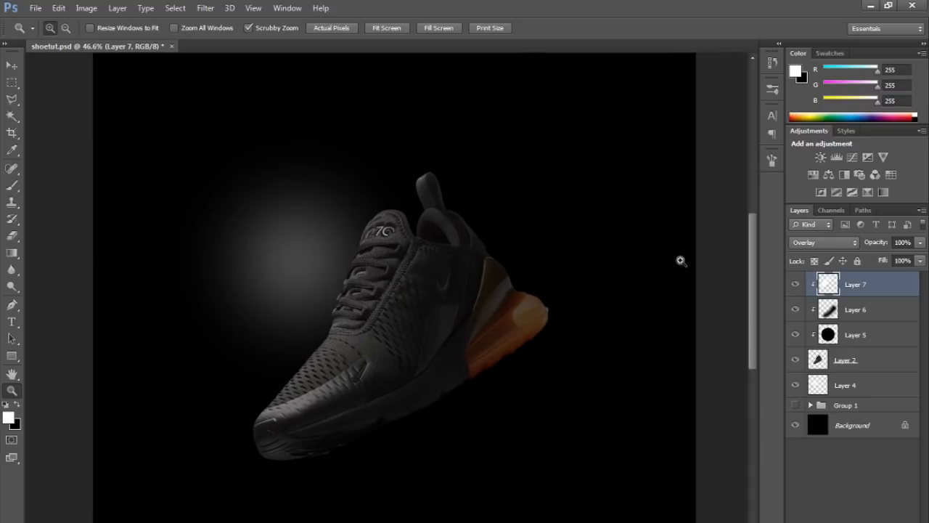
pyautogui.press('Delete')
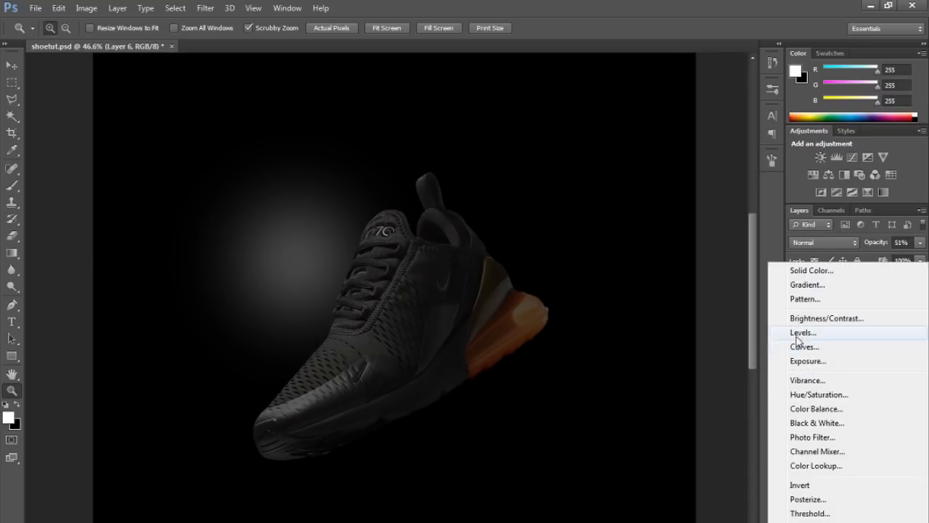
# - Add a Curves adjustment layer clipped to the shoe and raise the RGB curve's midtones to brighten it
pyautogui.click(798, 346)
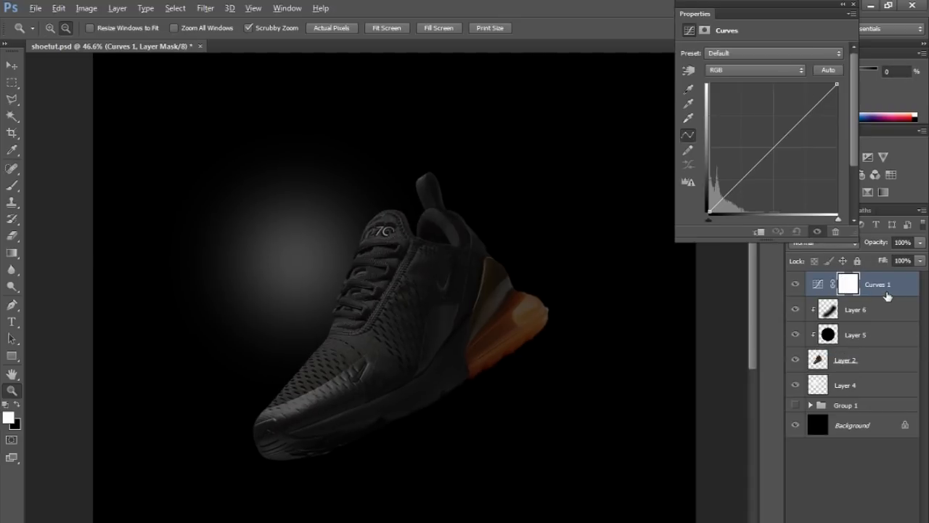
pyautogui.keyDown('alt'); pyautogui.click(883, 297); pyautogui.keyUp('alt')
pyautogui.keyDown('alt'); pyautogui.click(889, 294); pyautogui.keyUp('alt')
pyautogui.keyDown('alt'); pyautogui.click(833, 284); pyautogui.keyUp('alt')
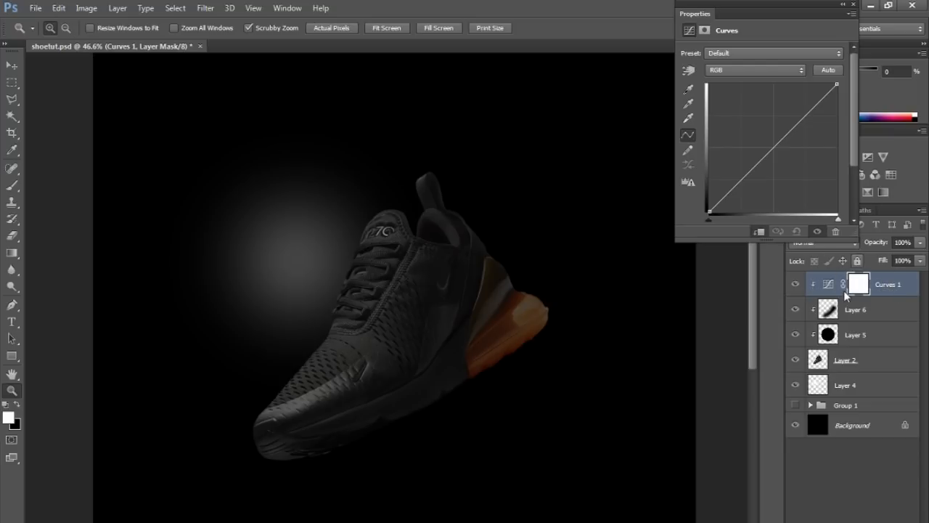
pyautogui.moveTo(808, 112); pyautogui.dragTo(766, 110)
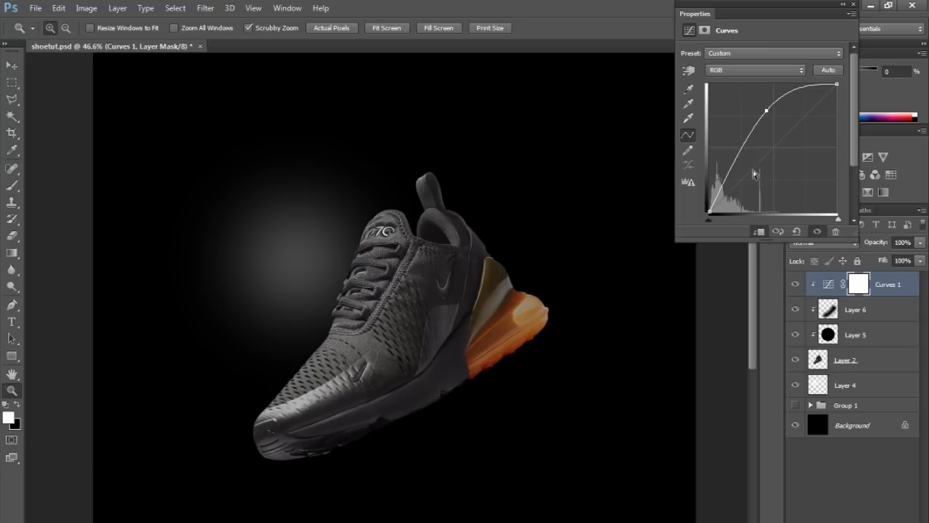
# - Reshape the clipped curve into a steep S, lowering the shadows and lifting the highlights to strengthen the shoe's contrast
pyautogui.moveTo(735, 162); pyautogui.dragTo(736, 170)
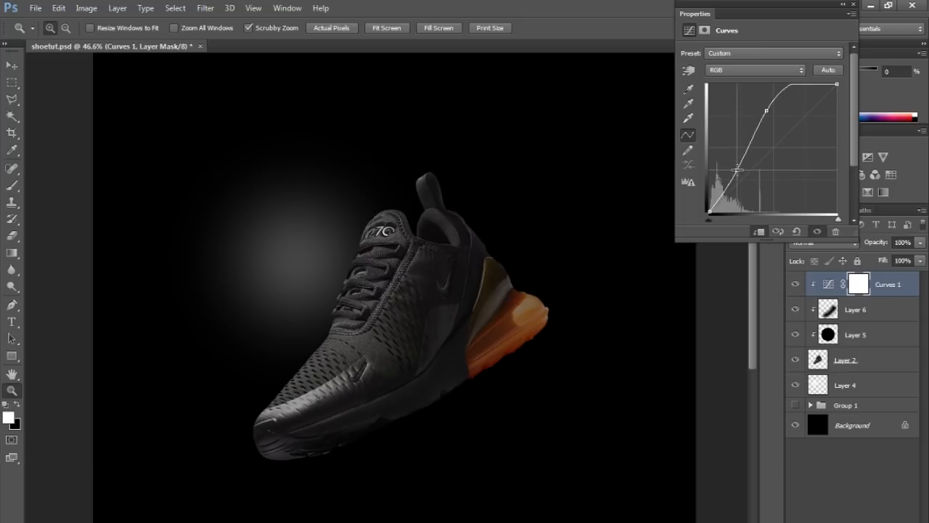
pyautogui.moveTo(766, 111); pyautogui.dragTo(757, 110)
pyautogui.moveTo(737, 170); pyautogui.dragTo(726, 184)
pyautogui.moveTo(757, 111); pyautogui.dragTo(750, 110)
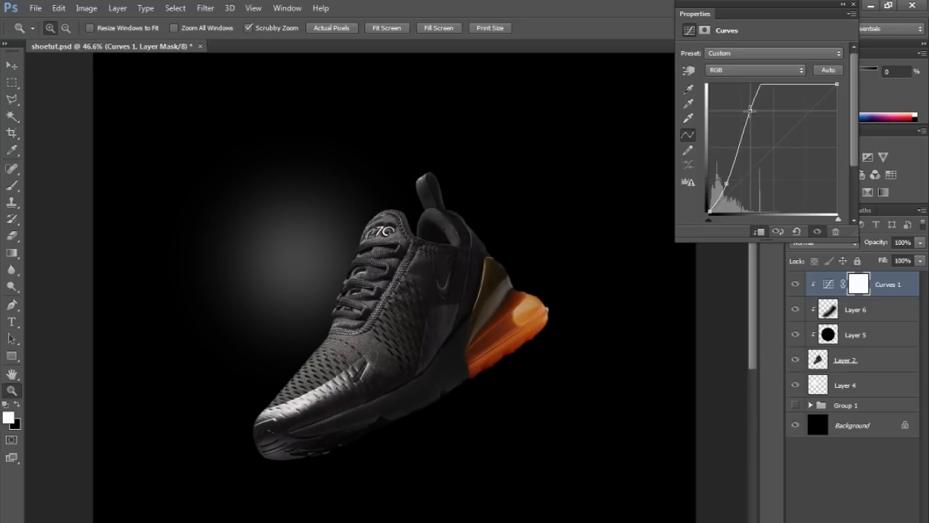
pyautogui.click(844, 4)
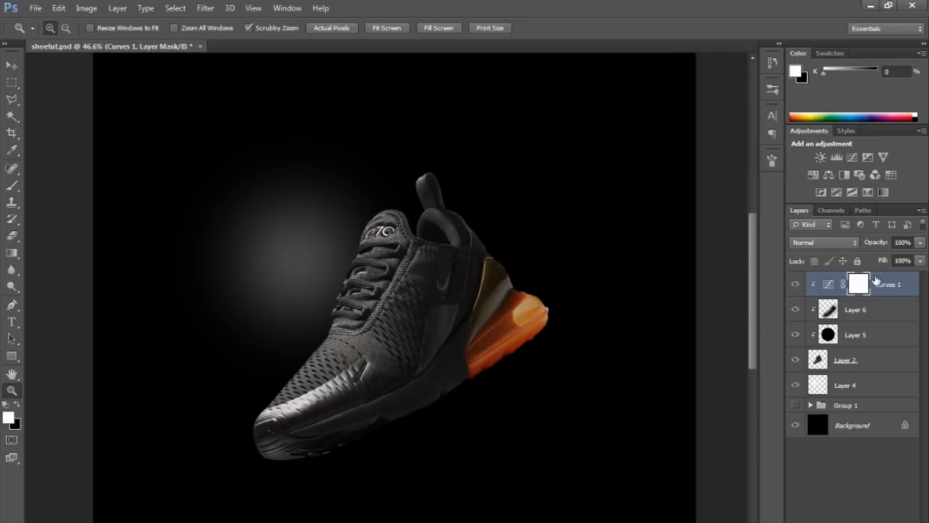
# - Paint black on the curves mask over the shoe's side and heel with a 474 px brush, and compare the adjustment on and off
pyautogui.press('b')
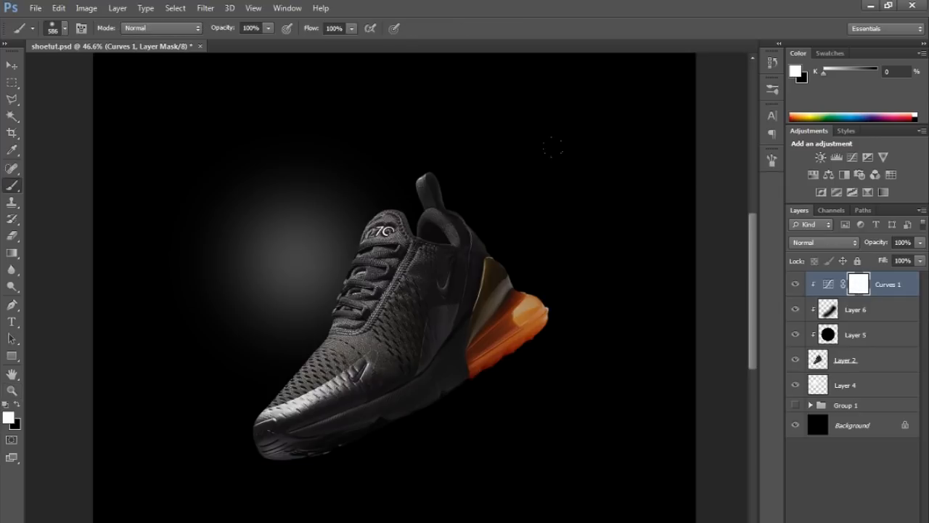
pyautogui.press('x')
pyautogui.moveTo(487, 264)
pyautogui.mouseDown()
pyautogui.moveTo(474, 267)
pyautogui.moveTo(488, 249)
pyautogui.moveTo(494, 316)
pyautogui.moveTo(508, 312)
pyautogui.mouseUp()
pyautogui.moveTo(386, 243)
pyautogui.mouseDown()
pyautogui.moveTo(385, 294)
pyautogui.moveTo(352, 348)
pyautogui.moveTo(262, 401)
pyautogui.moveTo(290, 410)
pyautogui.mouseUp()
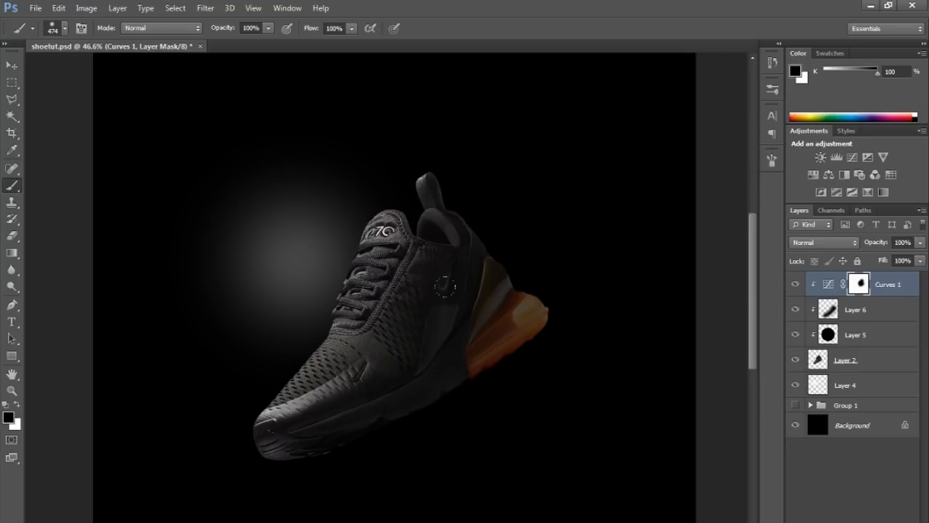
pyautogui.press('z')
pyautogui.moveTo(479, 320); pyautogui.dragTo(454, 305)
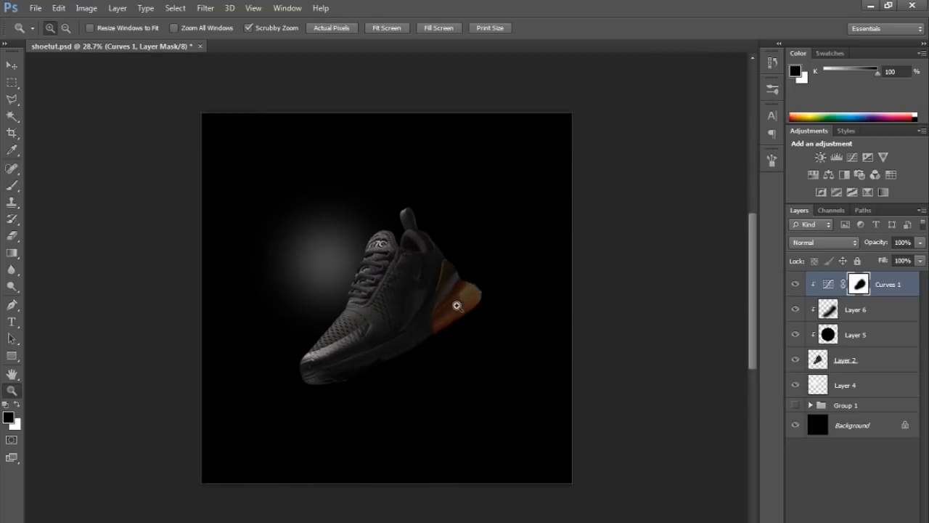
pyautogui.moveTo(378, 262); pyautogui.dragTo(412, 254)
pyautogui.click(794, 283)
pyautogui.click(795, 283)
pyautogui.moveTo(479, 283); pyautogui.dragTo(458, 251)
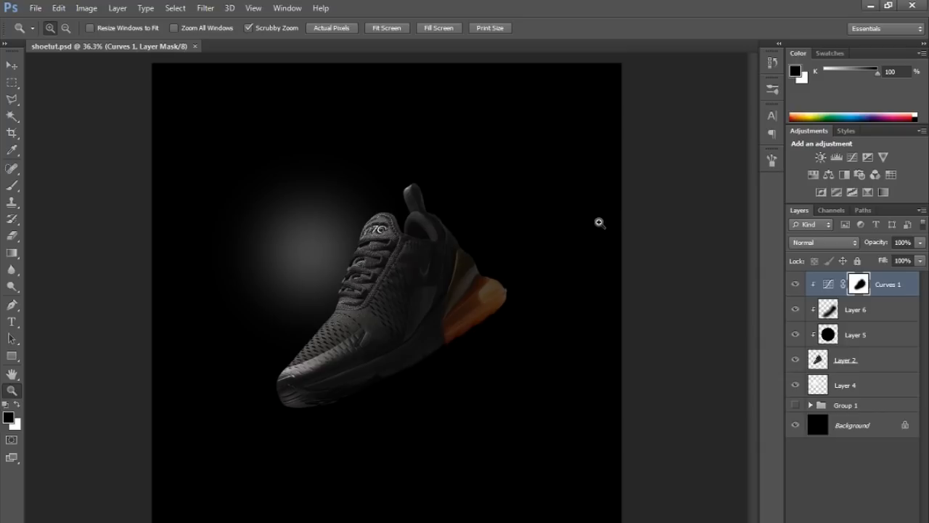
pyautogui.moveTo(468, 259); pyautogui.dragTo(472, 258)
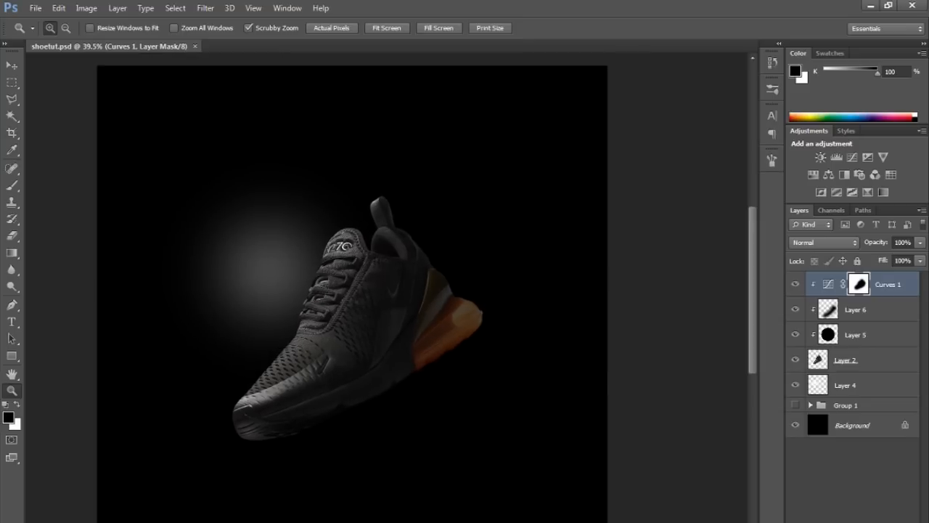
# - Add an empty layer clipped to the shoe above the curves adjustment
pyautogui.click(891, 521)
pyautogui.keyDown('alt'); pyautogui.click(894, 295); pyautogui.keyUp('alt')
pyautogui.moveTo(434, 352); pyautogui.dragTo(501, 350)
pyautogui.press('space')
pyautogui.moveTo(495, 301); pyautogui.dragTo(415, 139)
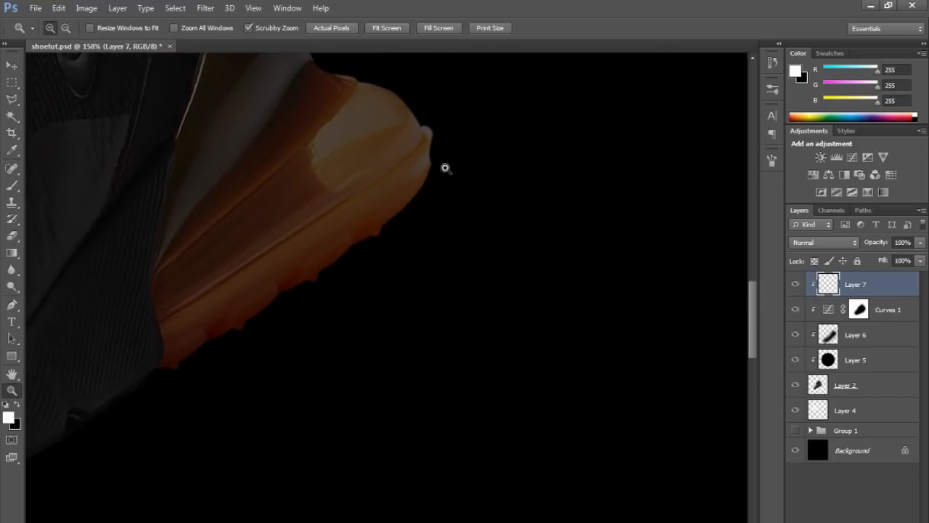
pyautogui.moveTo(445, 169); pyautogui.dragTo(348, 189)
pyautogui.moveTo(416, 208); pyautogui.dragTo(511, 262)
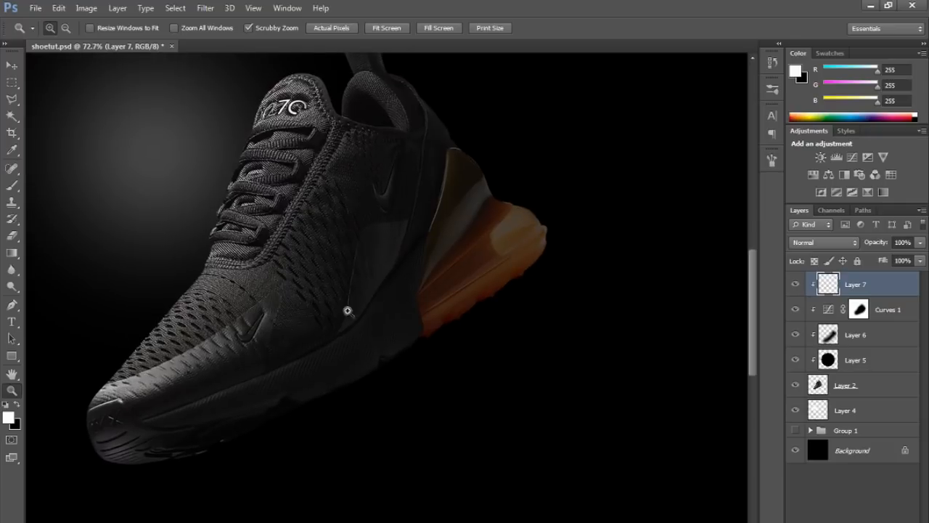
# - Paint soft black shading along the orange heel's lower edge and the adjoining sole with a 196 px brush
pyautogui.press('b')
pyautogui.press('x')
pyautogui.moveTo(508, 240)
pyautogui.mouseDown()
pyautogui.moveTo(440, 242)
pyautogui.moveTo(469, 263)
pyautogui.mouseUp()
pyautogui.scroll(1, 468, 262)
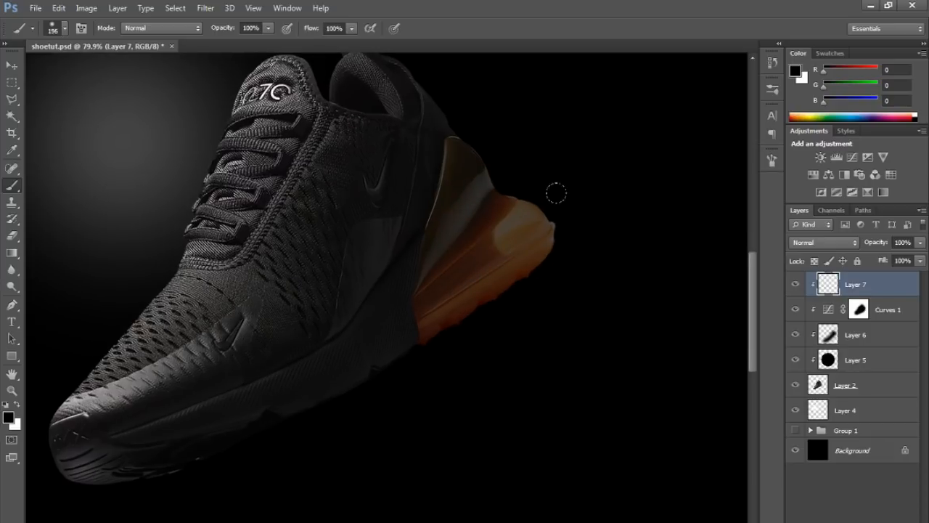
pyautogui.moveTo(520, 274)
pyautogui.mouseDown()
pyautogui.moveTo(501, 284)
pyautogui.moveTo(503, 310)
pyautogui.mouseUp()
pyautogui.moveTo(425, 341); pyautogui.dragTo(380, 386)
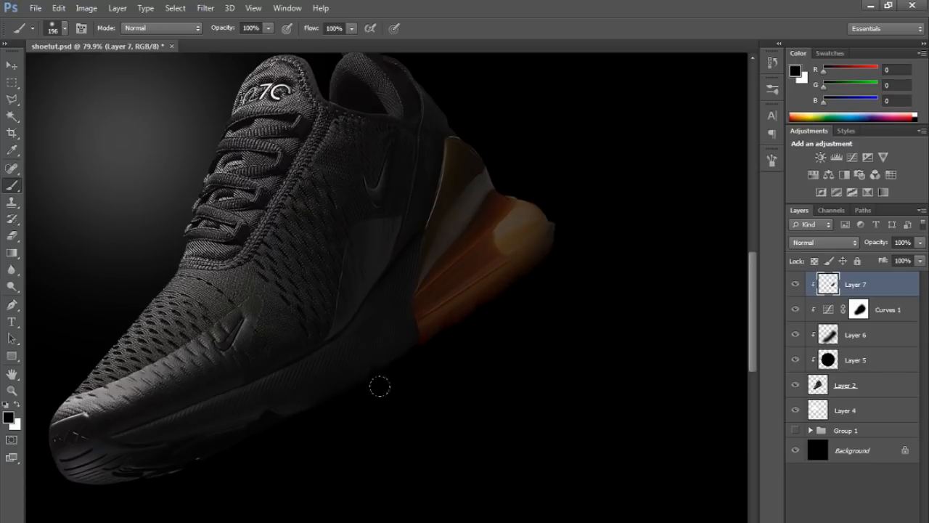
pyautogui.press('z')
pyautogui.moveTo(441, 385); pyautogui.dragTo(436, 386)
pyautogui.moveTo(438, 364); pyautogui.dragTo(486, 360)
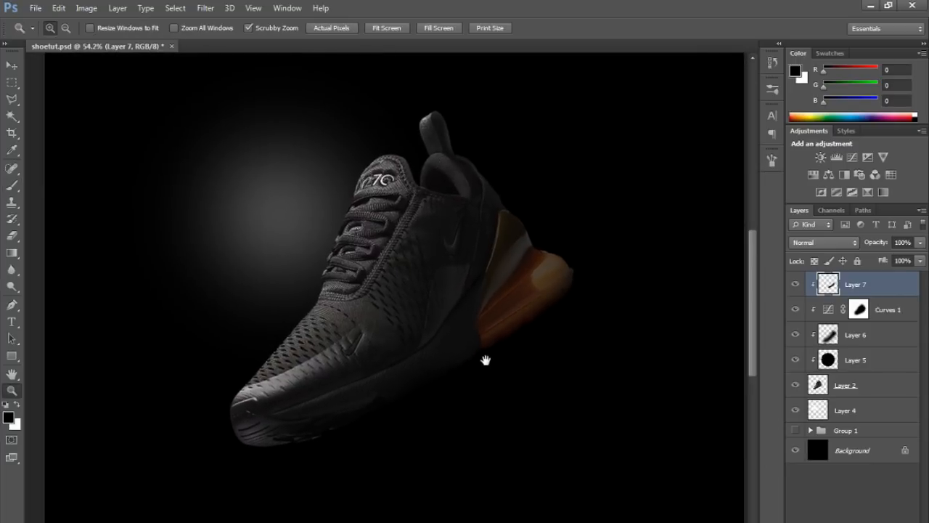
# - Set the opacity of the heel's lower-edge shadow layer to 67%
pyautogui.click(921, 241)
pyautogui.moveTo(919, 256); pyautogui.dragTo(896, 260)
pyautogui.scroll(-3, 472, 269)
pyautogui.moveTo(573, 269); pyautogui.dragTo(529, 267)
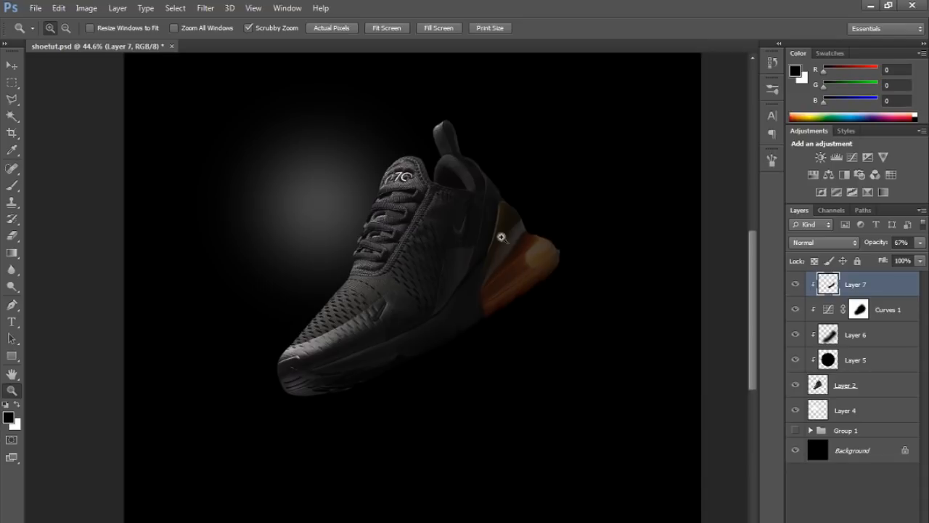
# - Compare the shoe with and without the newest shadow layer, and with and without all its clipped layers
pyautogui.click(794, 284)
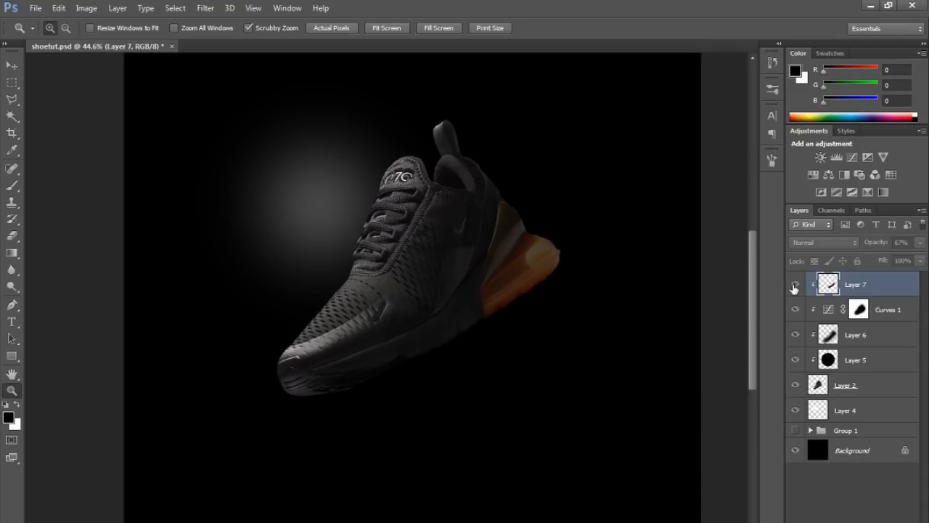
pyautogui.click(795, 286)
pyautogui.click(794, 286)
pyautogui.click(795, 286)
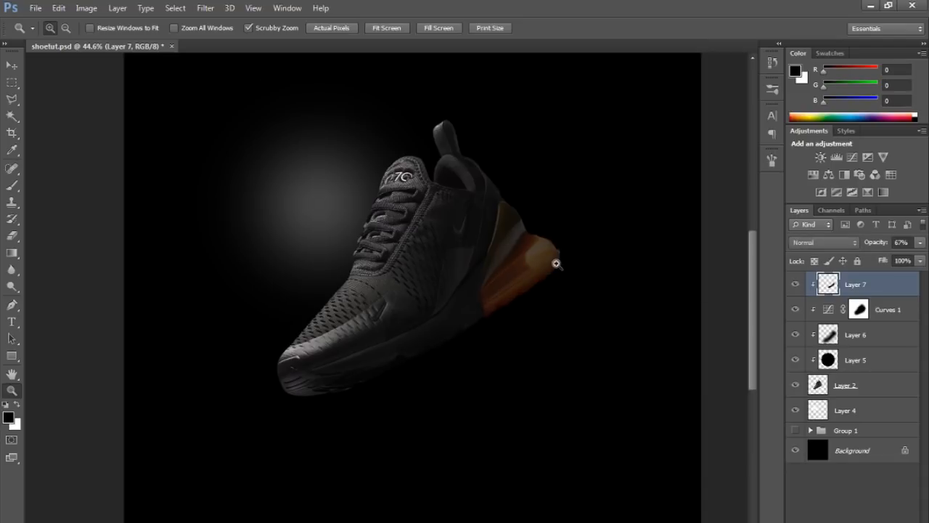
pyautogui.moveTo(561, 269); pyautogui.dragTo(484, 271)
pyautogui.moveTo(794, 283); pyautogui.dragTo(790, 348)
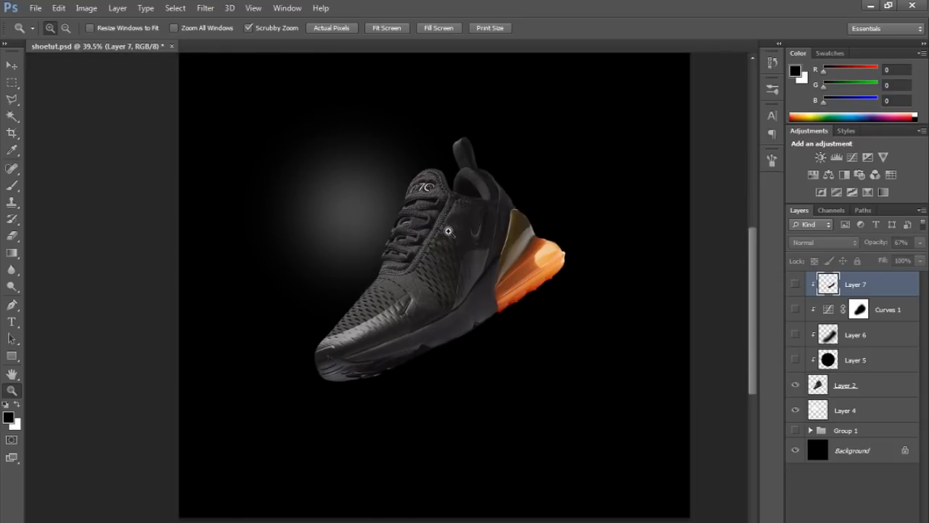
pyautogui.moveTo(795, 359); pyautogui.dragTo(794, 284)
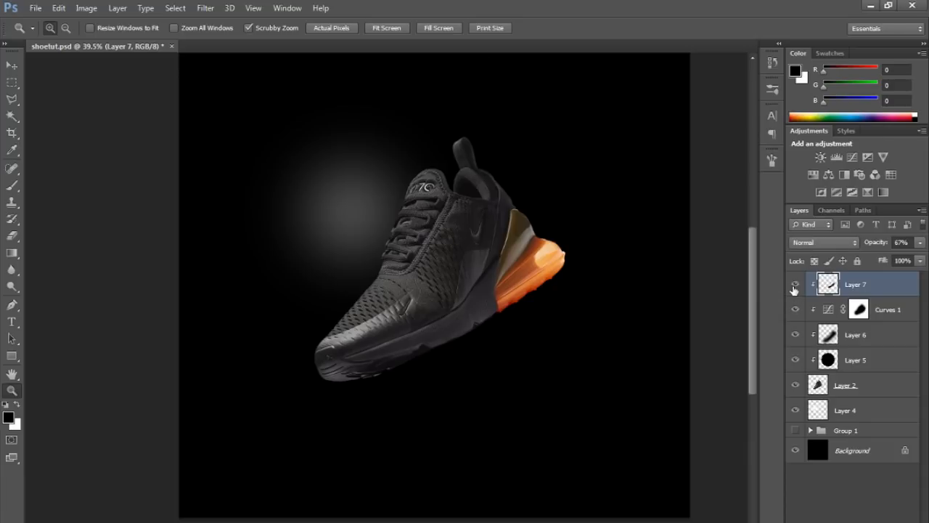
pyautogui.moveTo(587, 259); pyautogui.dragTo(558, 257)
# - Add another layer clipped to the shoe and paint soft black shading along the heel's back edge with a 231 px brush
pyautogui.moveTo(481, 296); pyautogui.dragTo(512, 301)
pyautogui.hotkey('ctrl', 'shift', 'alt', 'n')
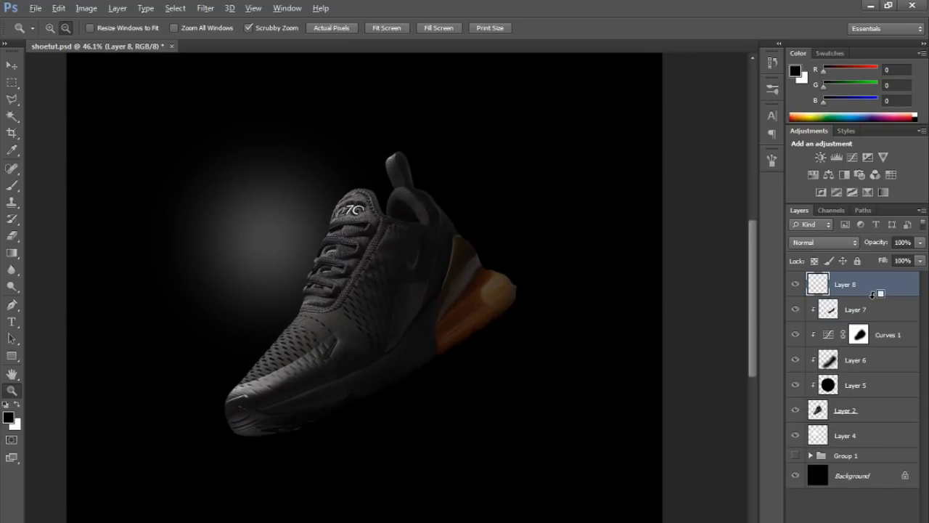
pyautogui.keyDown('alt'); pyautogui.click(872, 293); pyautogui.keyUp('alt')
pyautogui.press('b')
pyautogui.moveTo(511, 255)
pyautogui.mouseDown()
pyautogui.moveTo(518, 249)
pyautogui.moveTo(477, 255)
pyautogui.moveTo(449, 298)
pyautogui.mouseUp()
pyautogui.scroll(3, 518, 248)
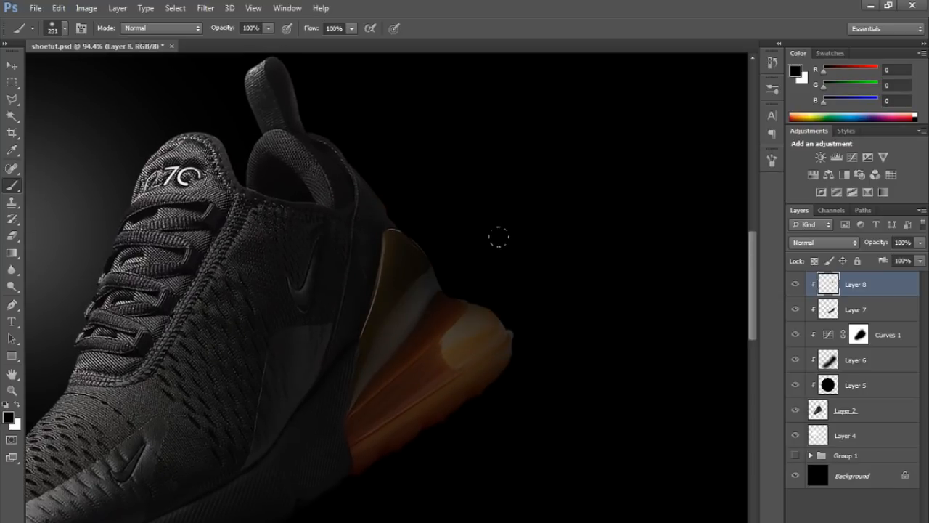
pyautogui.moveTo(574, 286); pyautogui.dragTo(592, 237)
# - Set the opacity of the back-edge shadow layer to 59%
pyautogui.press('z')
pyautogui.scroll(-1, 593, 237)
pyautogui.press('b')
pyautogui.moveTo(920, 241); pyautogui.dragTo(878, 259)
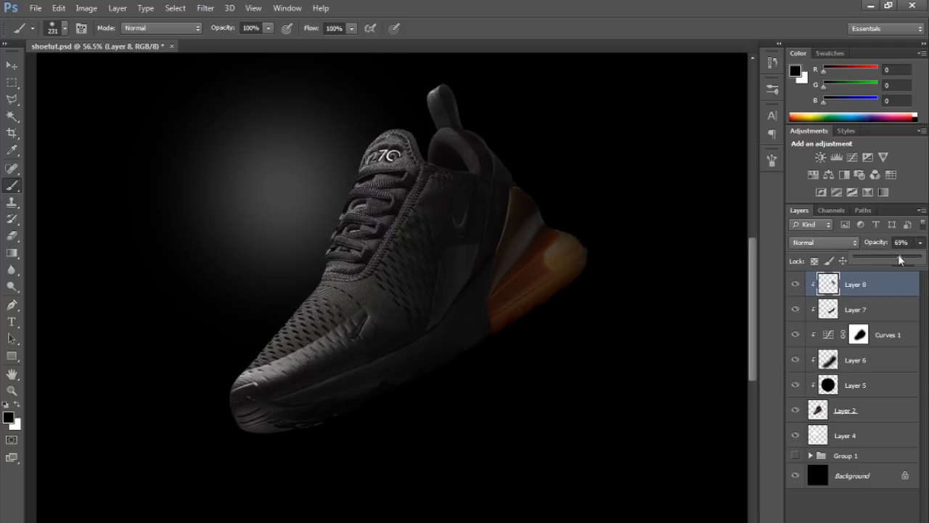
pyautogui.press('z')
pyautogui.moveTo(458, 341); pyautogui.dragTo(433, 334)
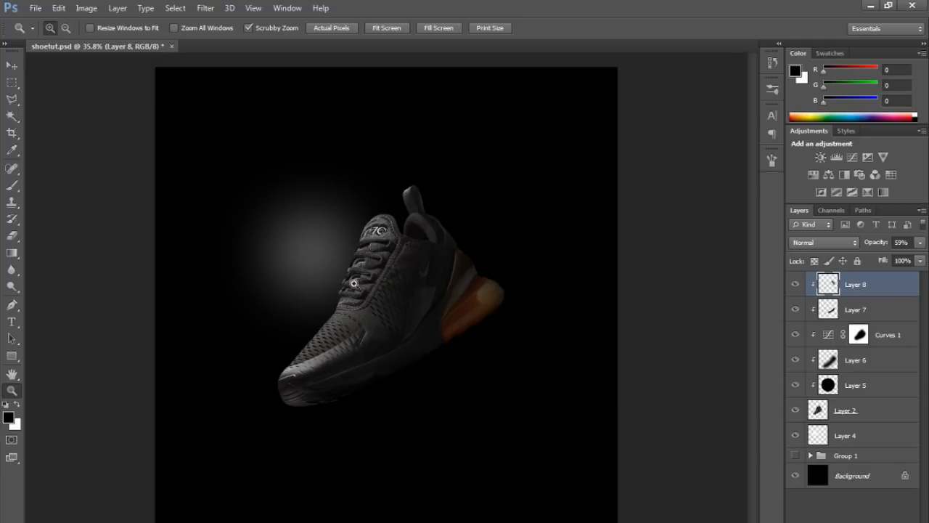
# - Add a second Curves adjustment clipped to the shoe, raising the highlights strongly and pulling the shadows down slightly
pyautogui.moveTo(353, 280); pyautogui.dragTo(369, 280)
pyautogui.click(852, 520)
pyautogui.click(821, 346)
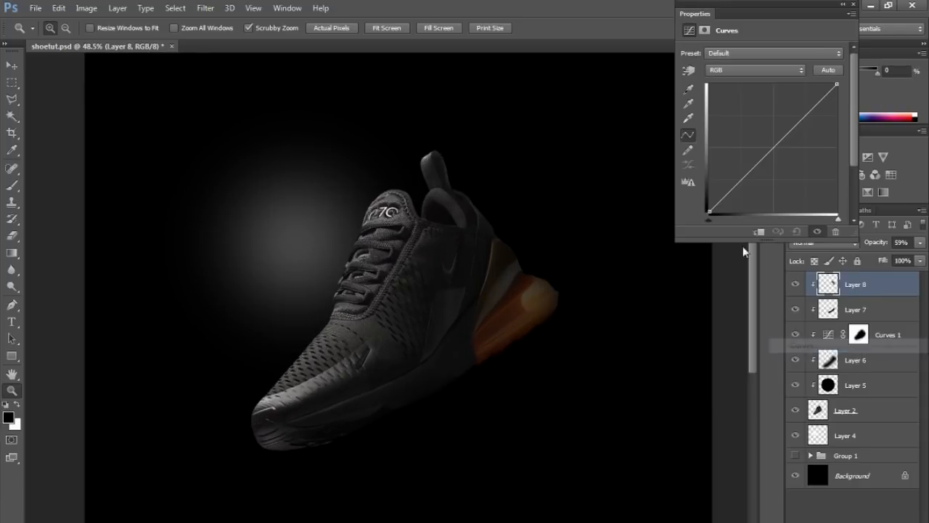
pyautogui.keyDown('alt'); pyautogui.click(878, 289); pyautogui.keyUp('alt')
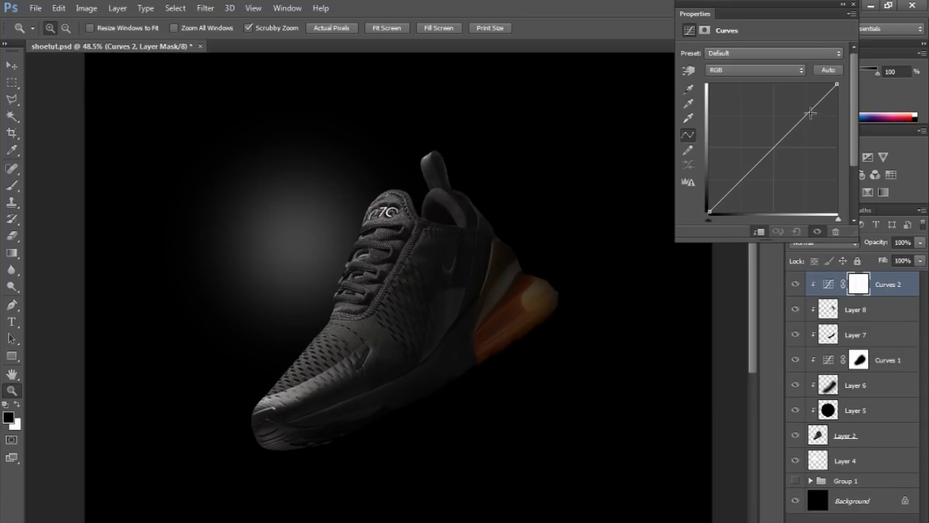
pyautogui.moveTo(806, 112); pyautogui.dragTo(758, 116)
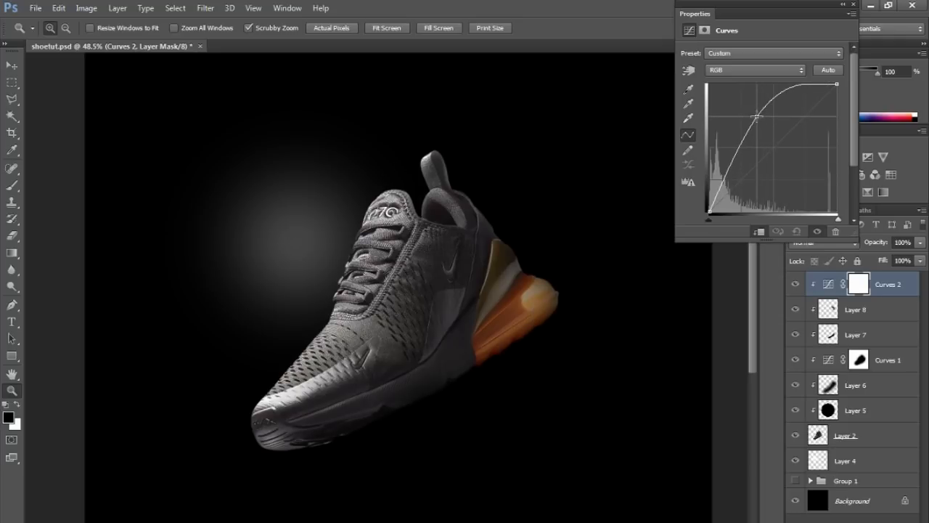
pyautogui.moveTo(733, 165); pyautogui.dragTo(732, 177)
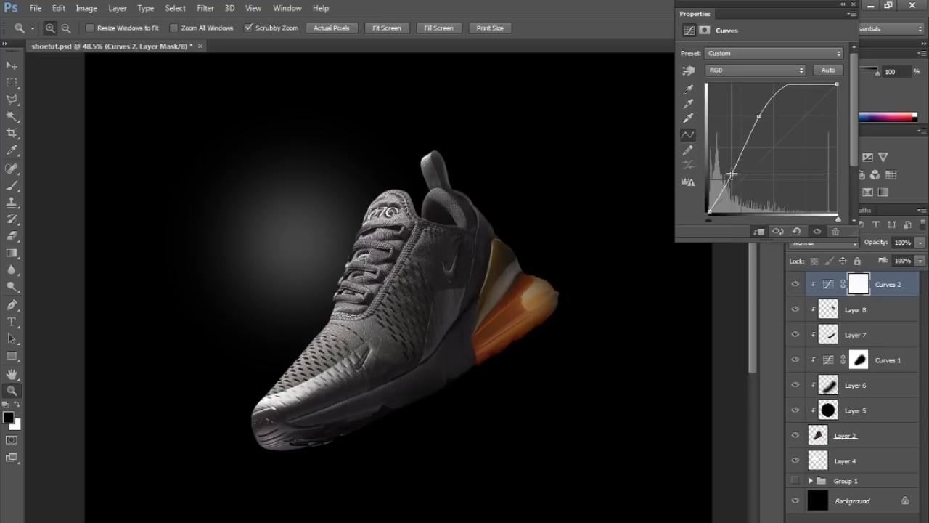
pyautogui.click(851, 16)
# - Invert the second curves adjustment's mask to black and ready the Brush tool with white
pyautogui.hotkey('ctrl', 'i')
pyautogui.hotkey('ctrl', 'i')
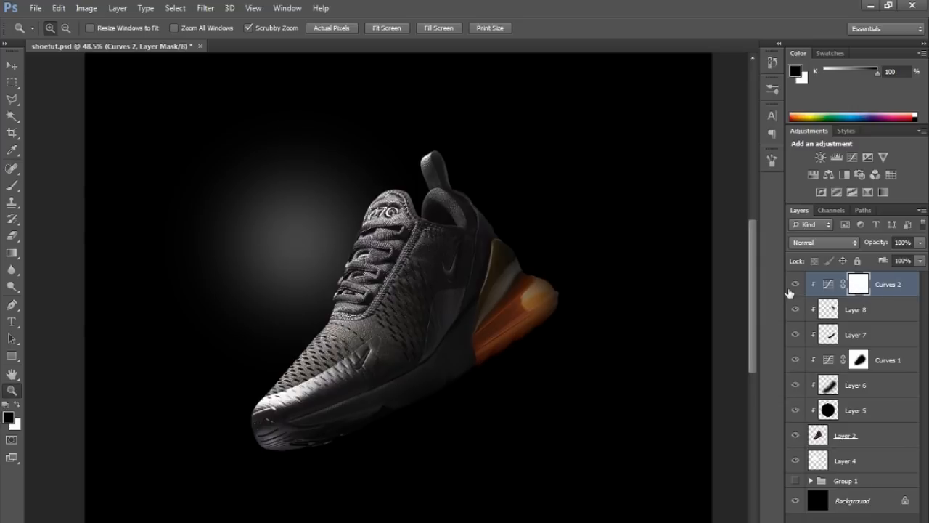
pyautogui.hotkey('ctrl', 'i')
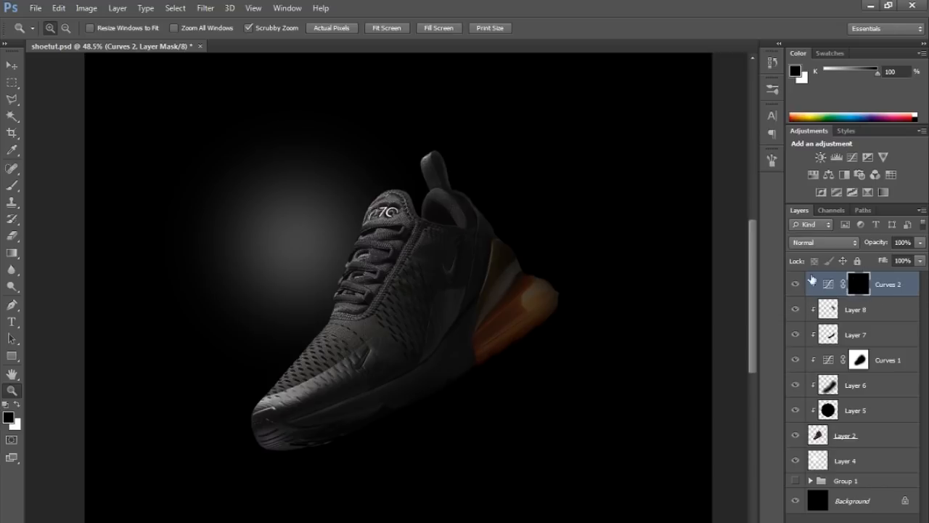
pyautogui.press('b')
pyautogui.press('x')
# - Try revealing the brightening along the shoe's glow-facing edge with a 395 px white brush
pyautogui.moveTo(419, 185); pyautogui.dragTo(447, 192)
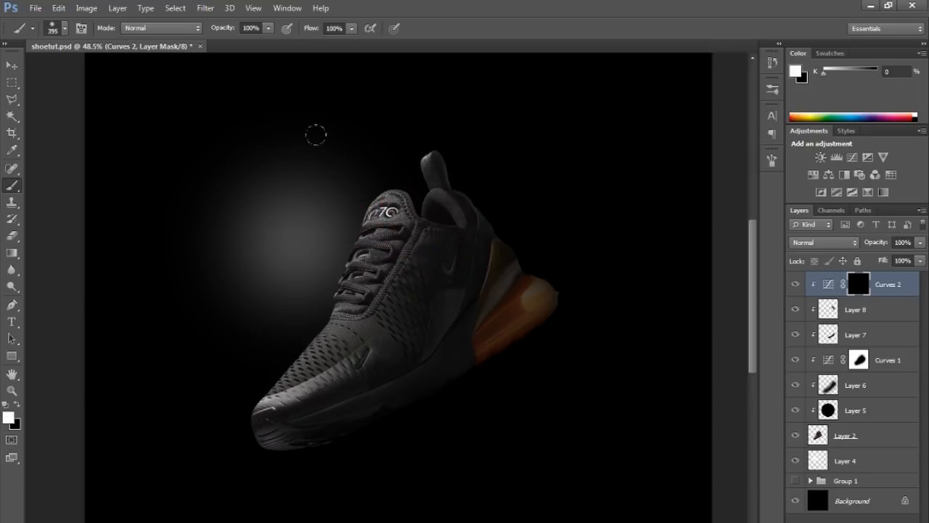
pyautogui.click(351, 138)
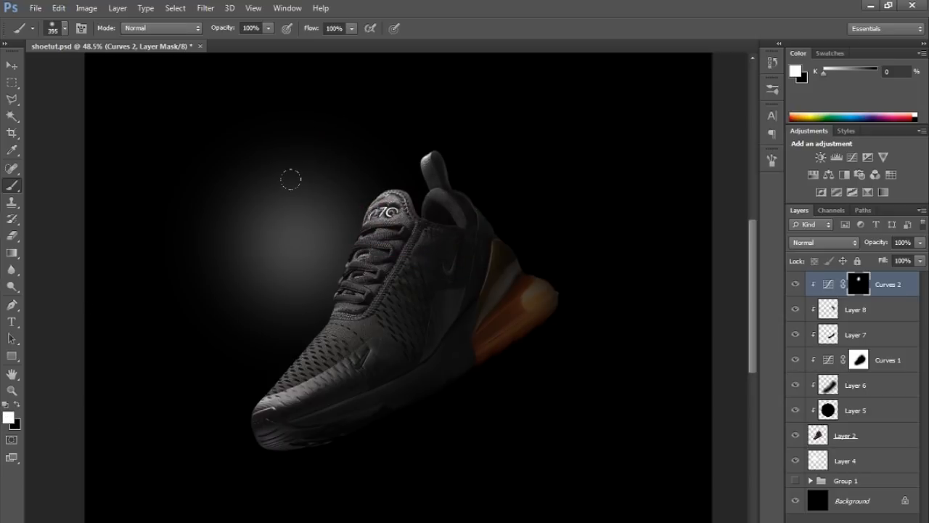
pyautogui.moveTo(290, 179); pyautogui.dragTo(278, 230)
pyautogui.moveTo(253, 277); pyautogui.dragTo(220, 297)
pyautogui.hotkey('ctrl', 'z')
# - Paint white on the mask beside the pull tab and tongue with a 180 px brush to reveal rim highlights
pyautogui.scroll(1, 335, 262)
pyautogui.moveTo(442, 202); pyautogui.dragTo(427, 206)
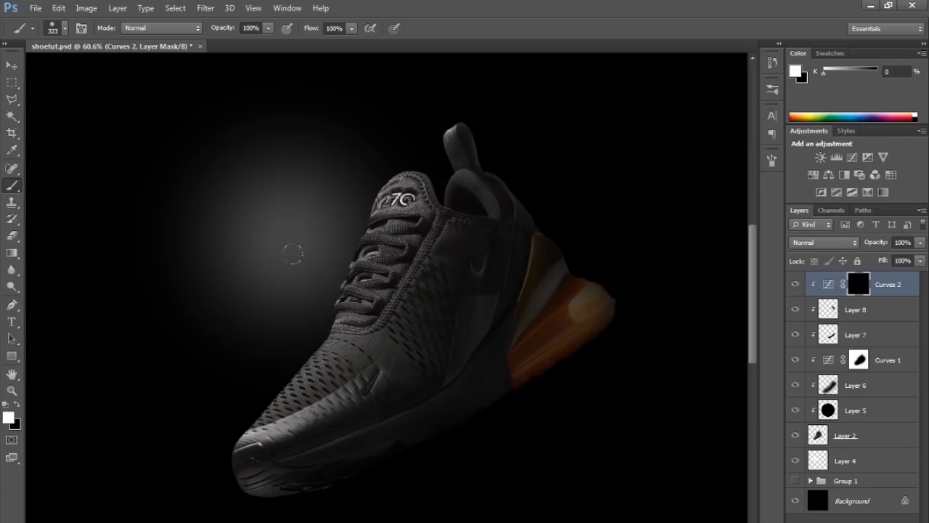
pyautogui.scroll(4, 450, 116)
pyautogui.moveTo(447, 133); pyautogui.dragTo(381, 133)
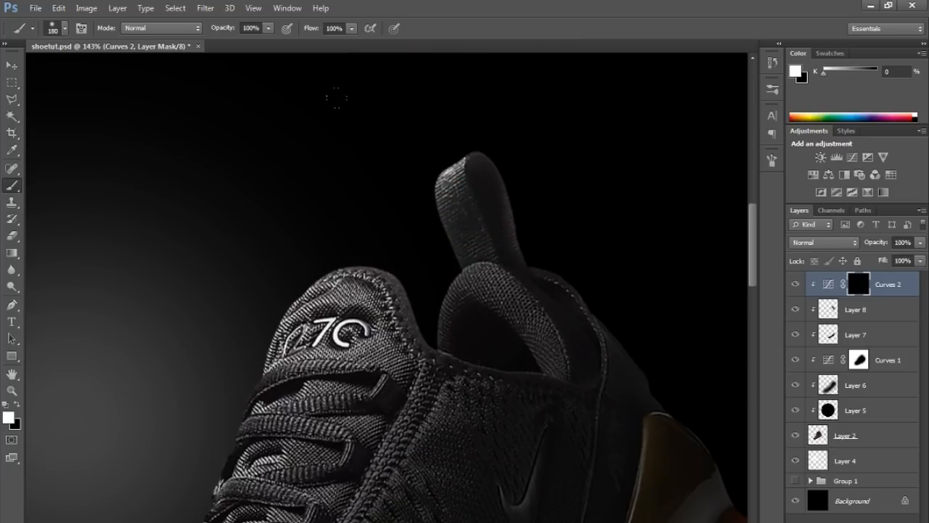
pyautogui.moveTo(336, 97); pyautogui.dragTo(328, 125)
pyautogui.moveTo(229, 185); pyautogui.dragTo(185, 222)
# - Continue the white rim highlight on the mask along the laces and down to the toe with a 158 px brush
pyautogui.moveTo(272, 267)
pyautogui.mouseDown()
pyautogui.moveTo(404, 118)
pyautogui.moveTo(392, 135)
pyautogui.mouseUp()
pyautogui.moveTo(313, 126)
pyautogui.mouseDown()
pyautogui.moveTo(274, 240)
pyautogui.moveTo(277, 283)
pyautogui.mouseUp()
pyautogui.moveTo(411, 224); pyautogui.dragTo(494, 125)
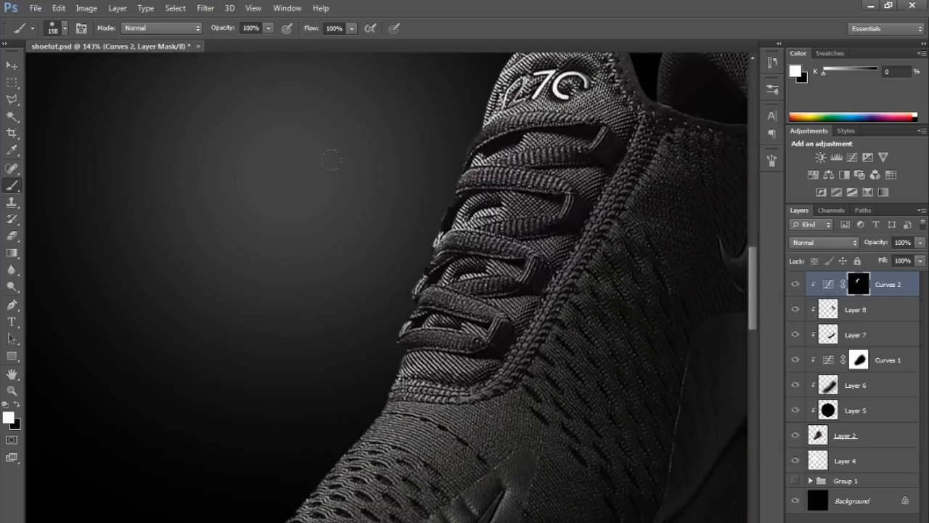
pyautogui.moveTo(450, 240); pyautogui.dragTo(414, 298)
pyautogui.moveTo(369, 324); pyautogui.dragTo(487, 162)
pyautogui.moveTo(275, 442); pyautogui.dragTo(330, 296)
pyautogui.moveTo(400, 327); pyautogui.dragTo(340, 372)
pyautogui.moveTo(522, 291); pyautogui.dragTo(384, 297)
pyautogui.moveTo(486, 274)
pyautogui.mouseDown()
pyautogui.moveTo(408, 274)
pyautogui.moveTo(457, 268)
pyautogui.mouseUp()
# - Steepen the second curves adjustment by shifting its highlight point toward the shadows and nudging the shadow point
pyautogui.doubleClick(828, 283)
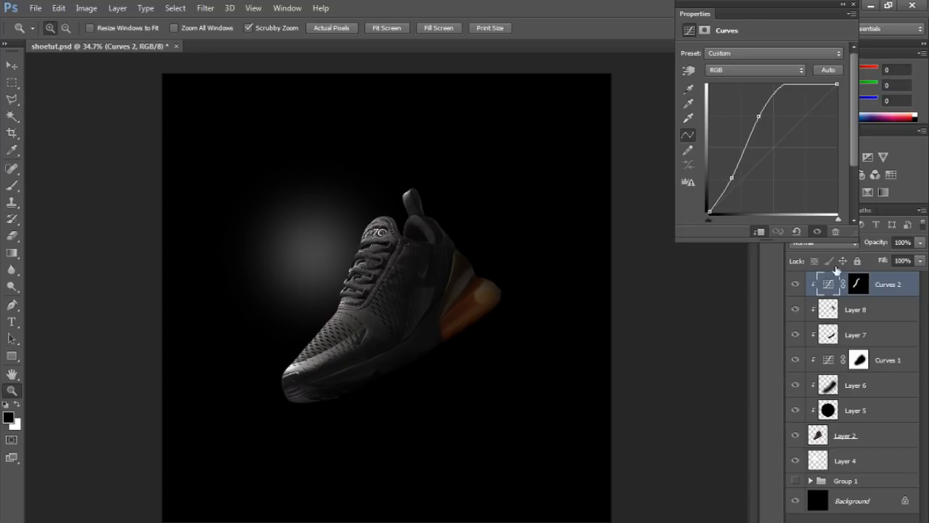
pyautogui.moveTo(752, 117); pyautogui.dragTo(751, 116)
pyautogui.moveTo(732, 178); pyautogui.dragTo(730, 179)
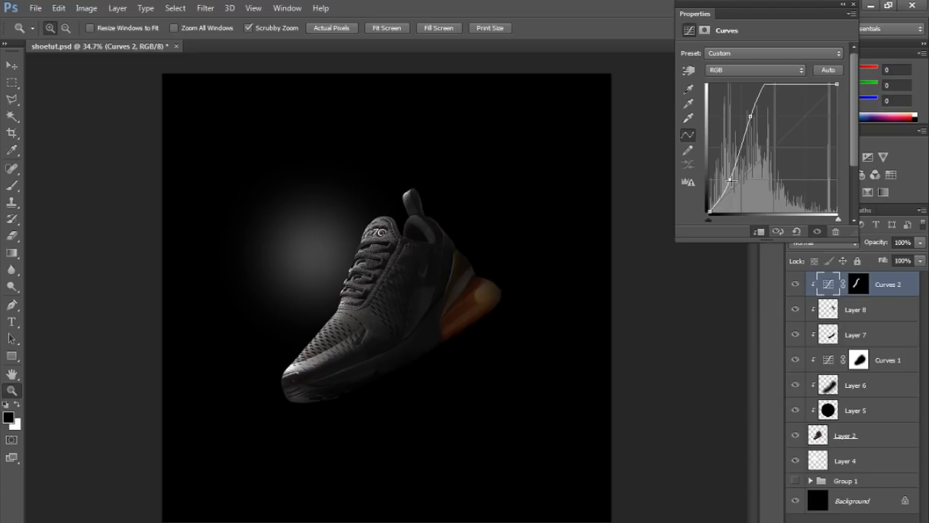
# - Compare the shoe with and without the second curves adjustment and examine its rim highlights along the toe and laces
pyautogui.click(795, 285)
pyautogui.click(795, 285)
pyautogui.moveTo(303, 368); pyautogui.dragTo(323, 367)
pyautogui.press('b')
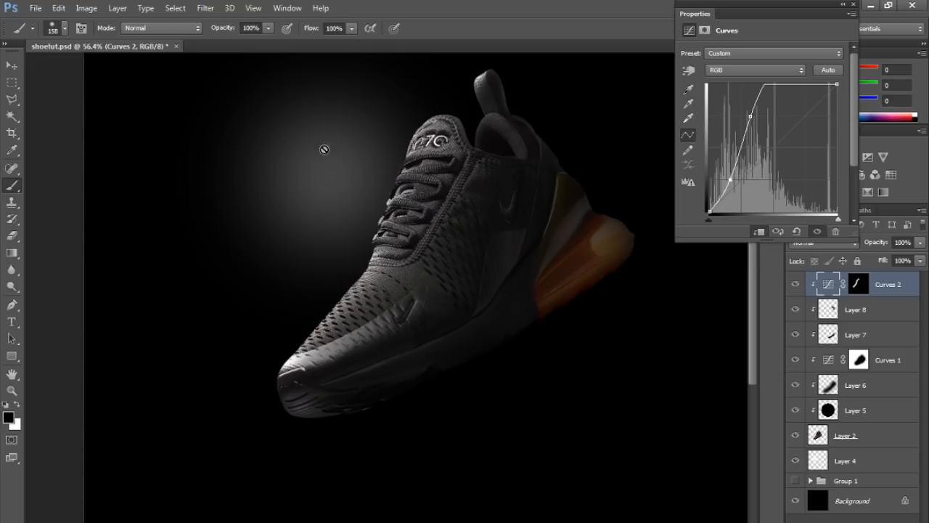
pyautogui.click(846, 7)
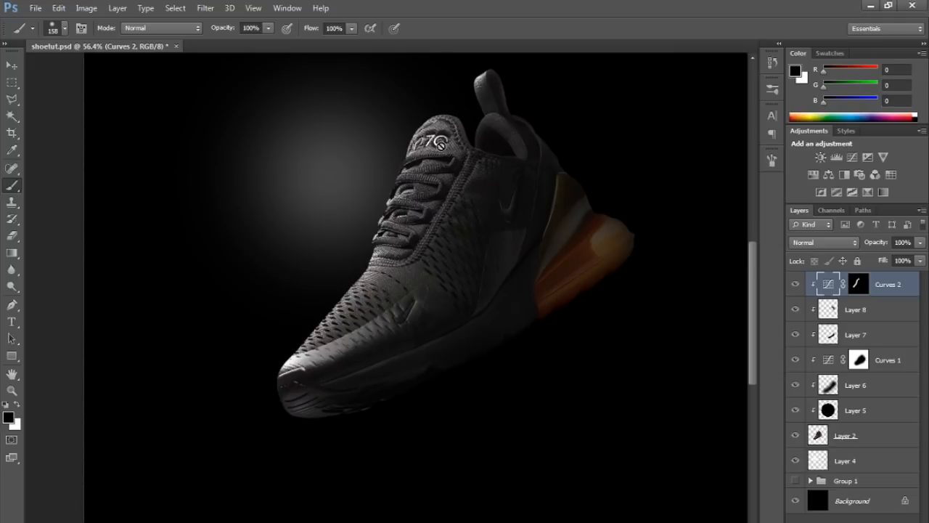
pyautogui.hotkey('ctrl', '\\')
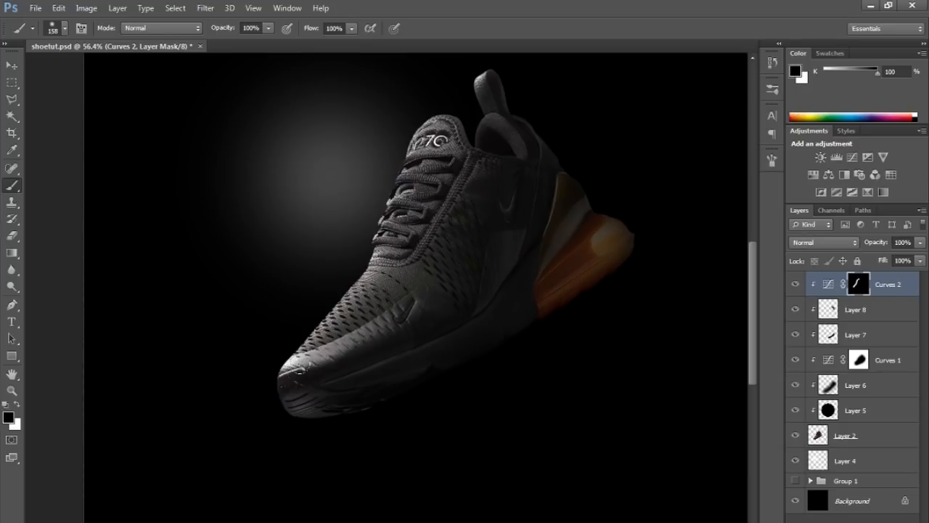
pyautogui.press('z')
pyautogui.moveTo(385, 339); pyautogui.dragTo(365, 343)
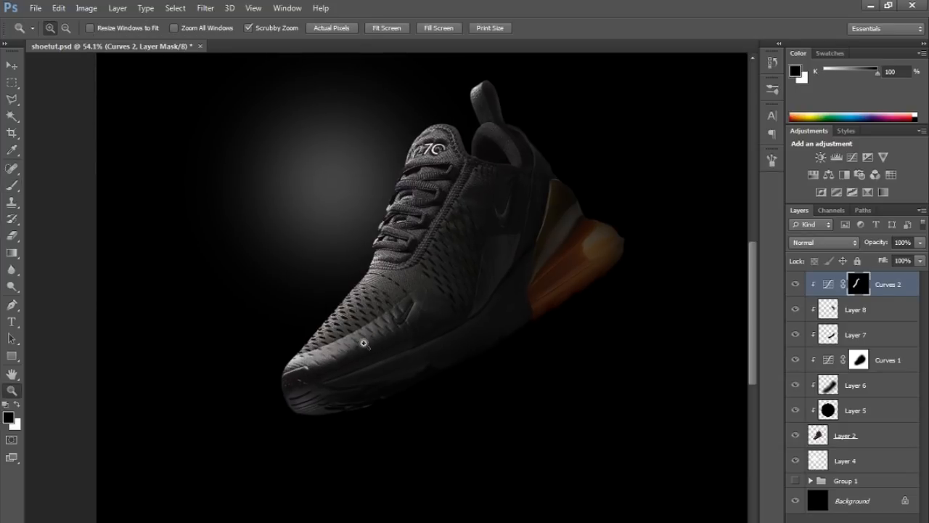
pyautogui.moveTo(559, 196); pyautogui.dragTo(517, 195)
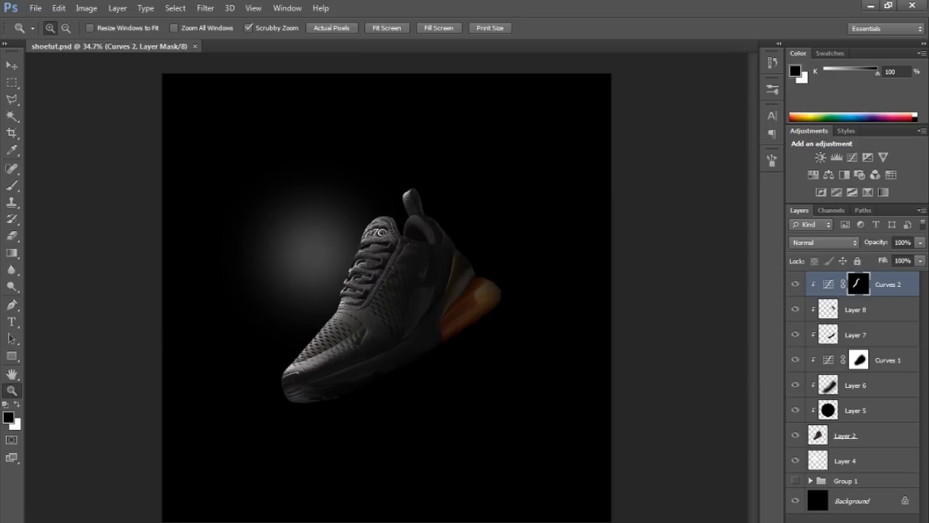
# - Add a new empty layer clipped to the shoe above the second curves adjustment for highlights around the collar
pyautogui.moveTo(404, 194); pyautogui.dragTo(484, 195)
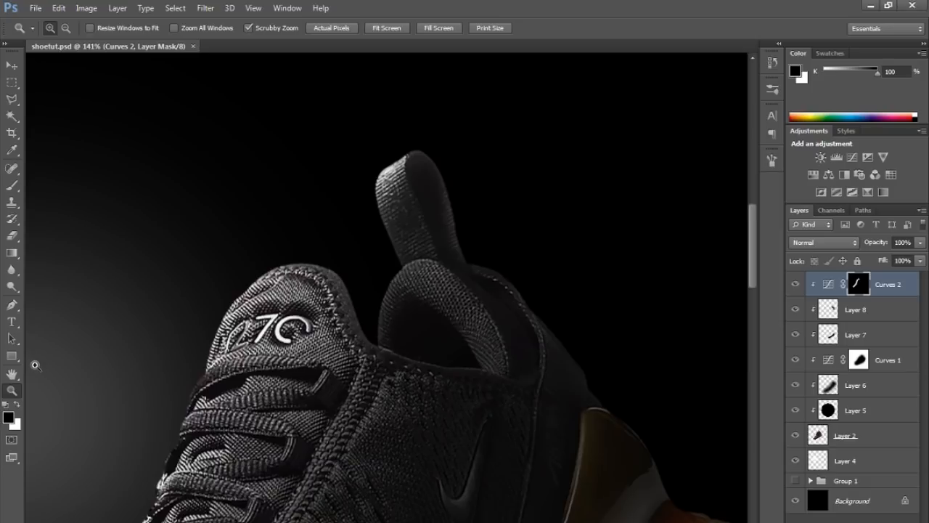
pyautogui.moveTo(95, 376); pyautogui.dragTo(222, 270)
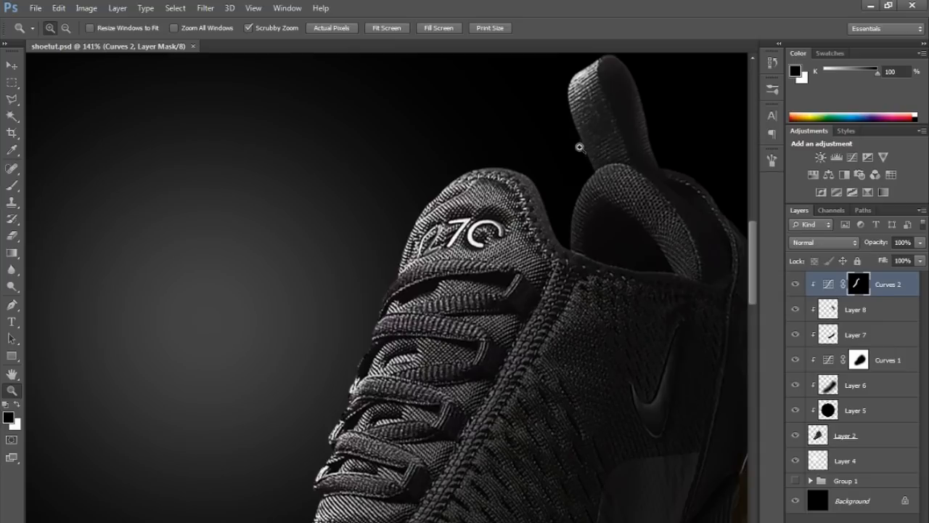
pyautogui.moveTo(592, 154); pyautogui.dragTo(481, 156)
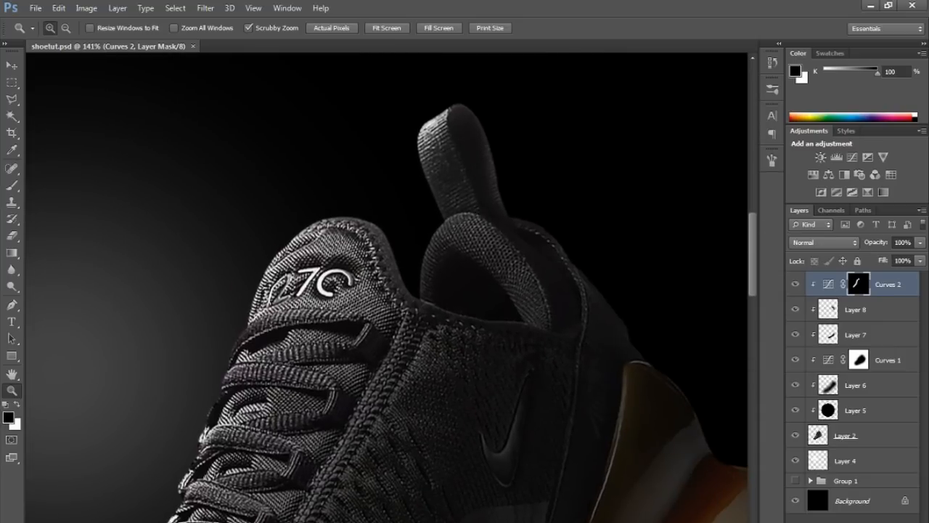
pyautogui.hotkey('ctrl', 'shift', 'alt', 'n')
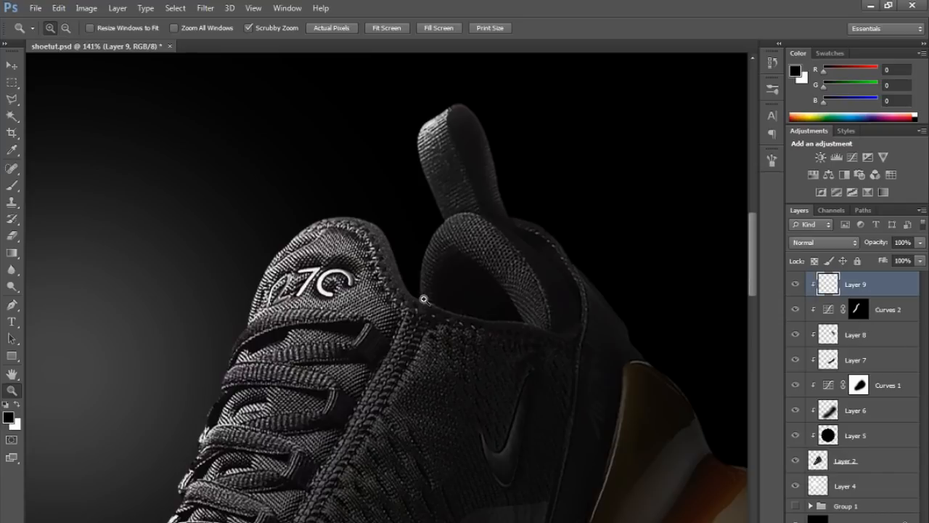
pyautogui.moveTo(424, 299); pyautogui.dragTo(396, 298)
pyautogui.moveTo(476, 373); pyautogui.dragTo(470, 281)
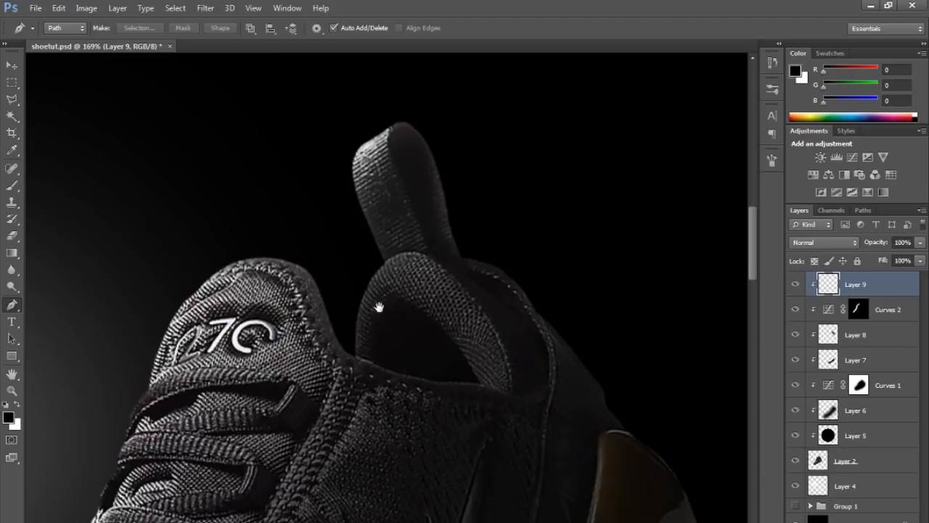
# - Trace a closed Pen path around the shoe's collar, following the upper edge of the opening and looping back beneath the pull tab
pyautogui.moveTo(367, 307); pyautogui.dragTo(408, 294)
pyautogui.click(382, 313)
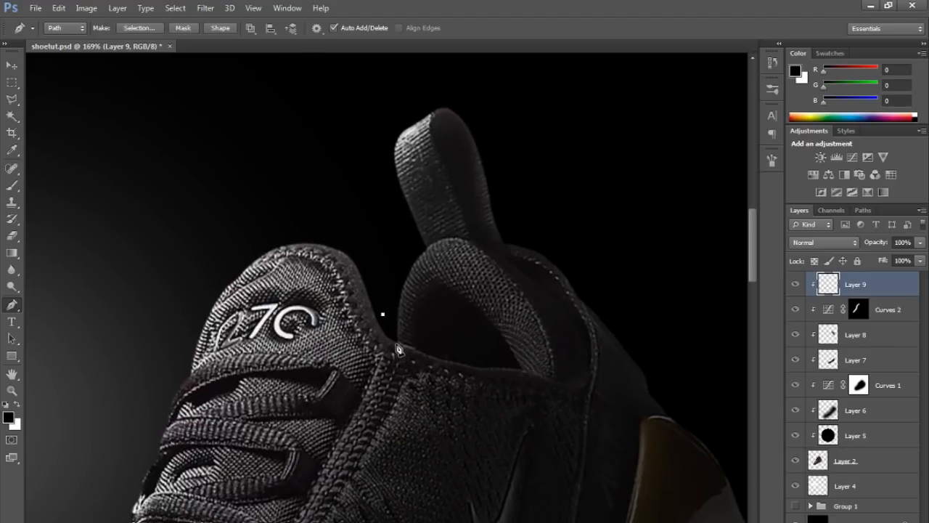
pyautogui.moveTo(398, 344); pyautogui.dragTo(483, 370)
pyautogui.moveTo(541, 375); pyautogui.dragTo(562, 383)
pyautogui.moveTo(622, 275); pyautogui.dragTo(607, 215)
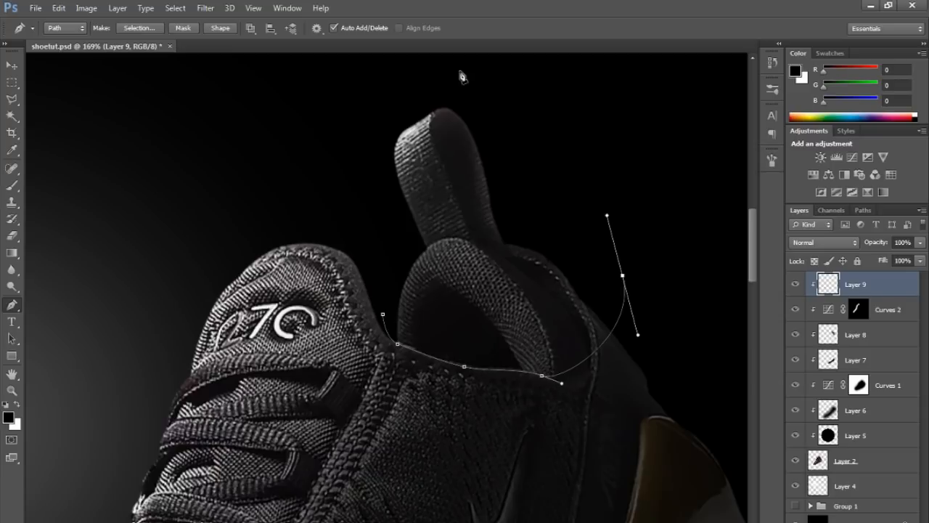
pyautogui.moveTo(429, 248); pyautogui.dragTo(415, 255)
pyautogui.moveTo(382, 313); pyautogui.dragTo(388, 333)
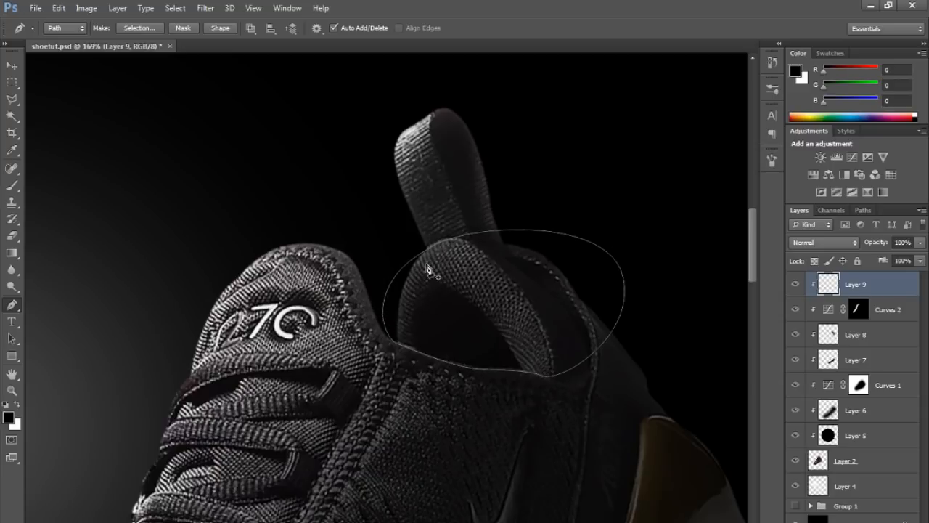
# - Convert the collar path into a new anti-aliased selection with a feather radius of 0 pixels
pyautogui.rightClick(454, 268)
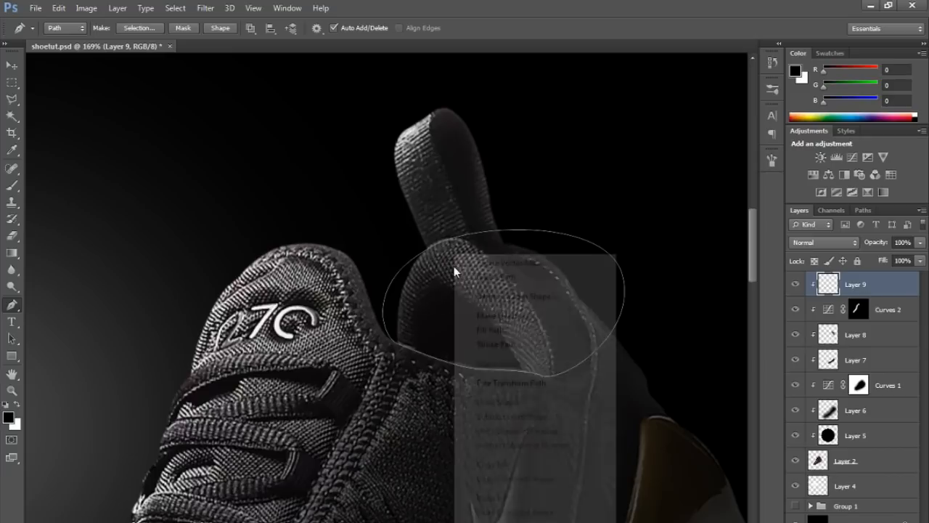
pyautogui.click(523, 317)
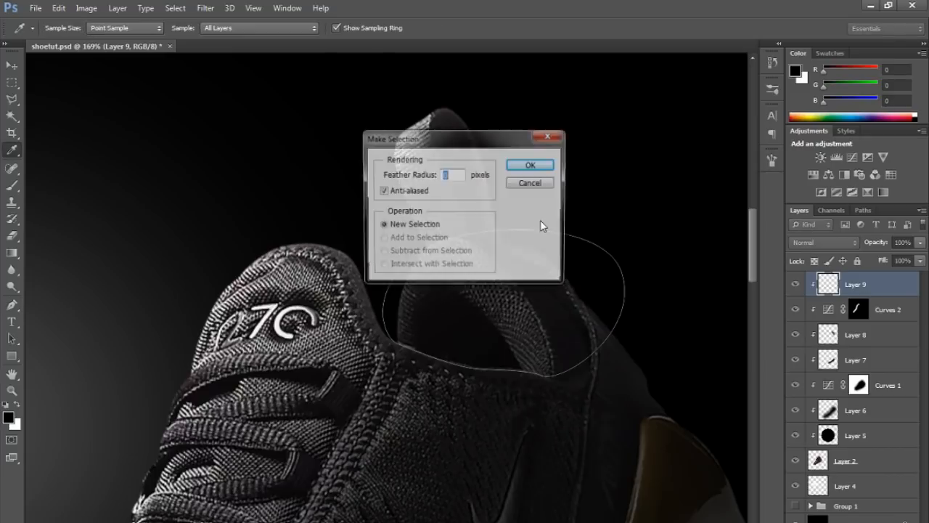
pyautogui.click(533, 164)
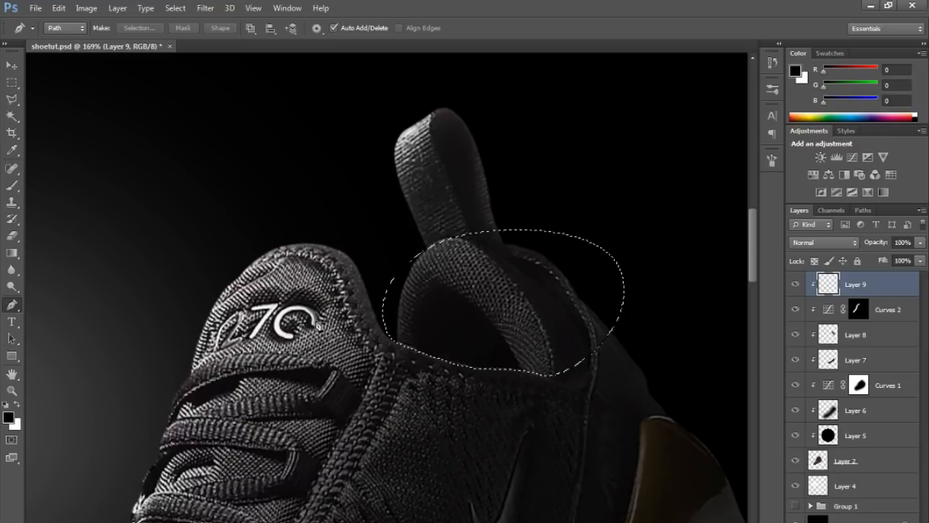
# - Paint a soft white highlight on the collar's glow-facing edge inside the selection with a 0% hardness brush, and deselect
pyautogui.press('b')
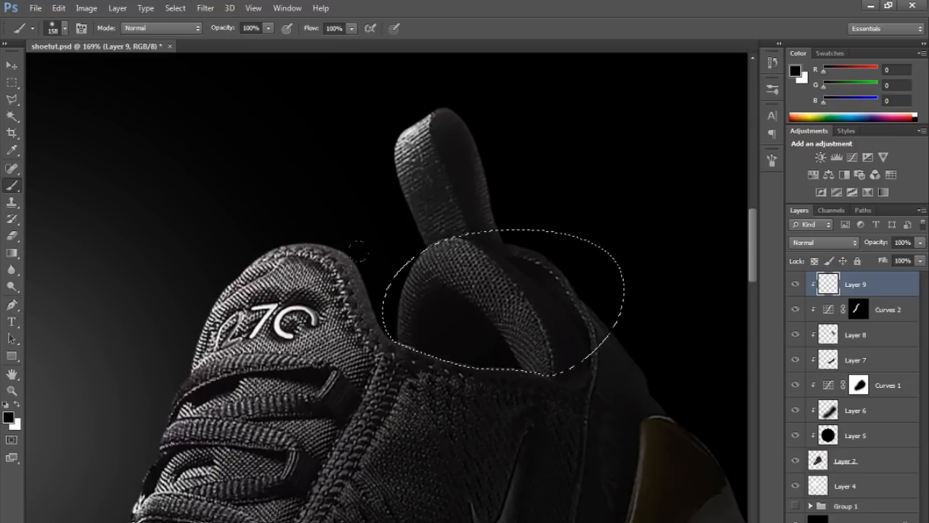
pyautogui.press('x')
pyautogui.keyDown('alt'); pyautogui.rightClick(399, 246); pyautogui.keyUp('alt')
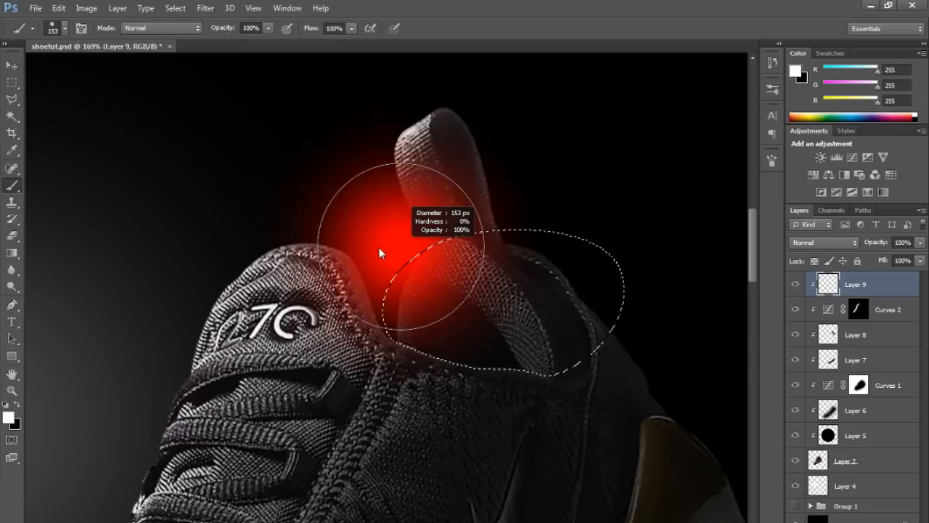
pyautogui.moveTo(378, 221)
pyautogui.mouseDown()
pyautogui.moveTo(363, 291)
pyautogui.moveTo(393, 248)
pyautogui.mouseUp()
pyautogui.moveTo(371, 212)
pyautogui.mouseDown()
pyautogui.moveTo(348, 237)
pyautogui.moveTo(325, 311)
pyautogui.mouseUp()
pyautogui.hotkey('ctrl', 'd')
# - Restore the collar selection and add another empty clipped layer above Layer 9 for the pull tab highlight
pyautogui.press('z')
pyautogui.moveTo(460, 312); pyautogui.dragTo(438, 319)
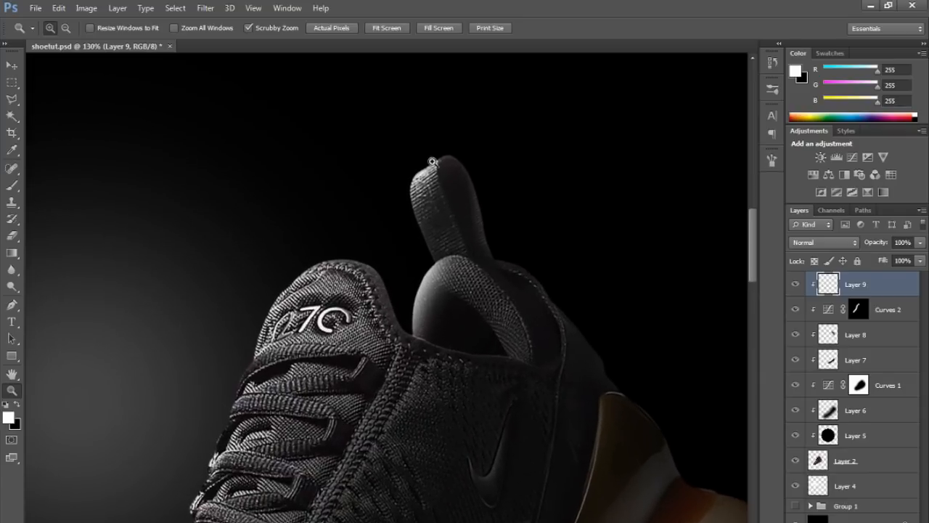
pyautogui.scroll(1, 439, 225)
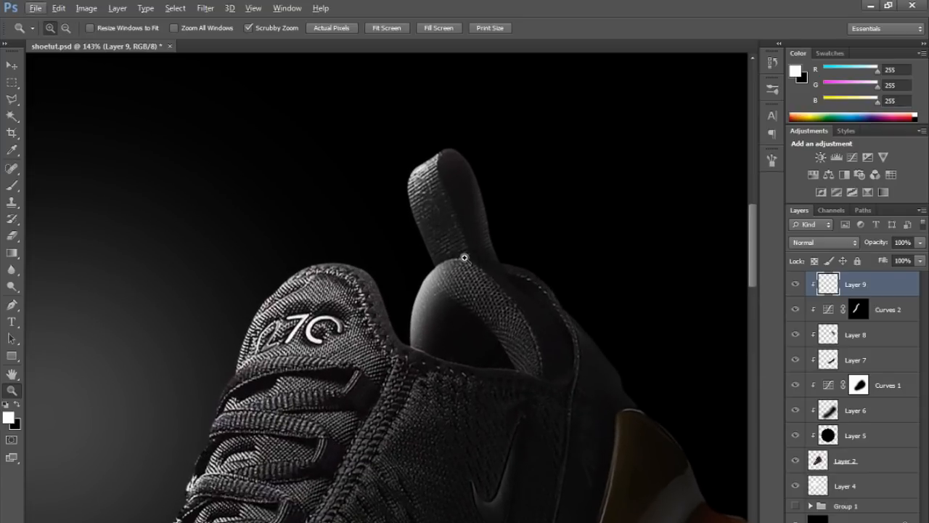
pyautogui.hotkey('ctrl', 'shift', 'd')
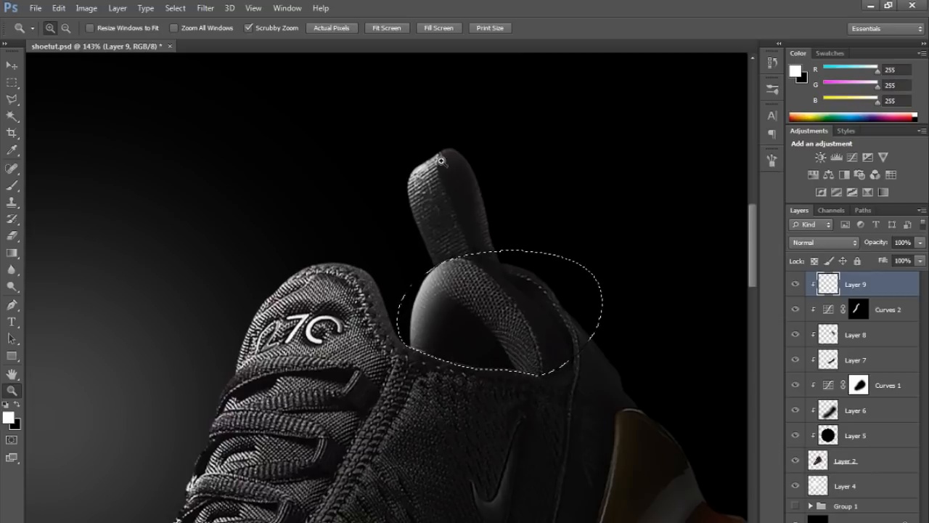
pyautogui.press('b')
pyautogui.moveTo(442, 219); pyautogui.dragTo(462, 220)
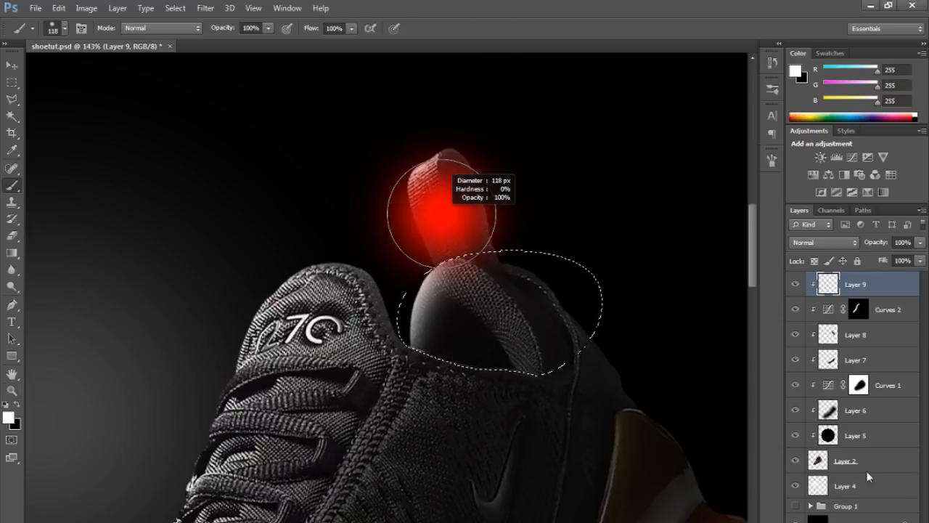
pyautogui.hotkey('ctrl', 'shift', 'alt', 'n')
pyautogui.hotkey('ctrl', 'alt', 'g')
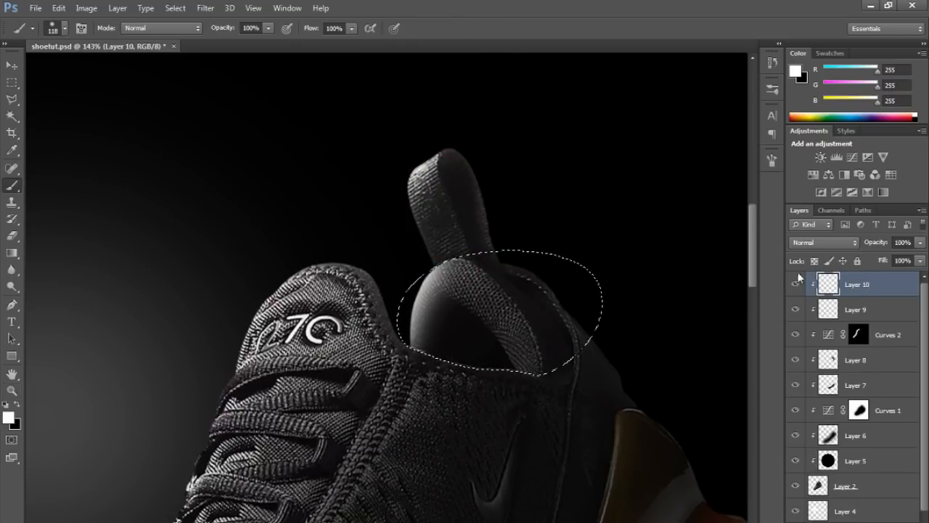
# - Paint a white highlight on the pull tab's lower glow-facing edge outside the collar selection with a soft 125 px brush
pyautogui.keyDown('alt'); pyautogui.rightClick(391, 229); pyautogui.keyUp('alt')
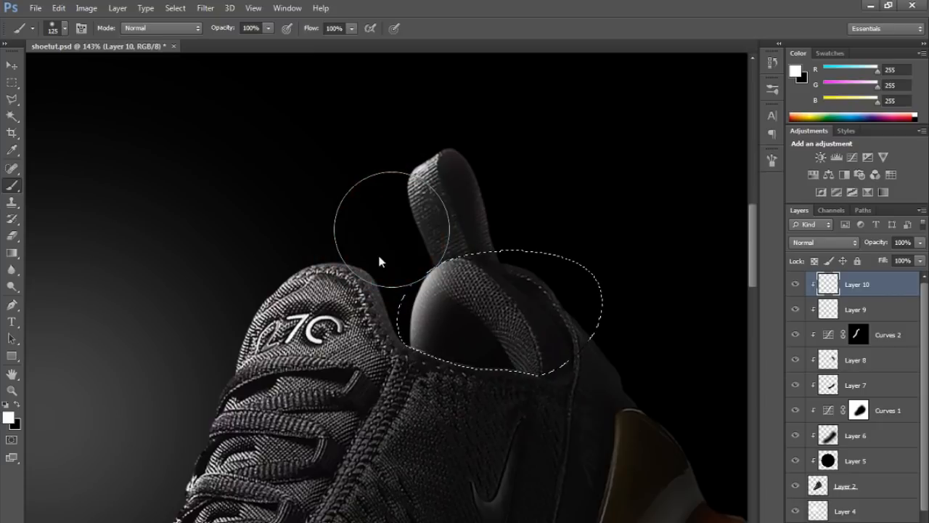
pyautogui.moveTo(361, 245)
pyautogui.mouseDown()
pyautogui.moveTo(344, 197)
pyautogui.moveTo(415, 272)
pyautogui.mouseUp()
pyautogui.moveTo(421, 385)
pyautogui.mouseDown()
pyautogui.moveTo(440, 266)
pyautogui.moveTo(487, 270)
pyautogui.mouseUp()
pyautogui.hotkey('ctrl', 'z')
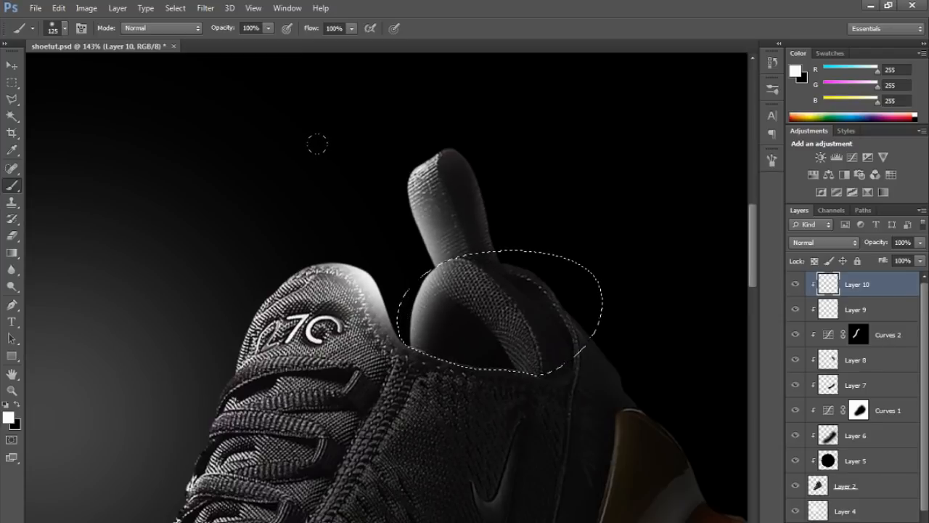
# - Deselect and erase the white spill on the shoe's tongue with a soft 107 px eraser, keeping the pull tab highlight
pyautogui.hotkey('ctrl', 'd')
pyautogui.press('e')
pyautogui.moveTo(344, 283); pyautogui.dragTo(313, 280)
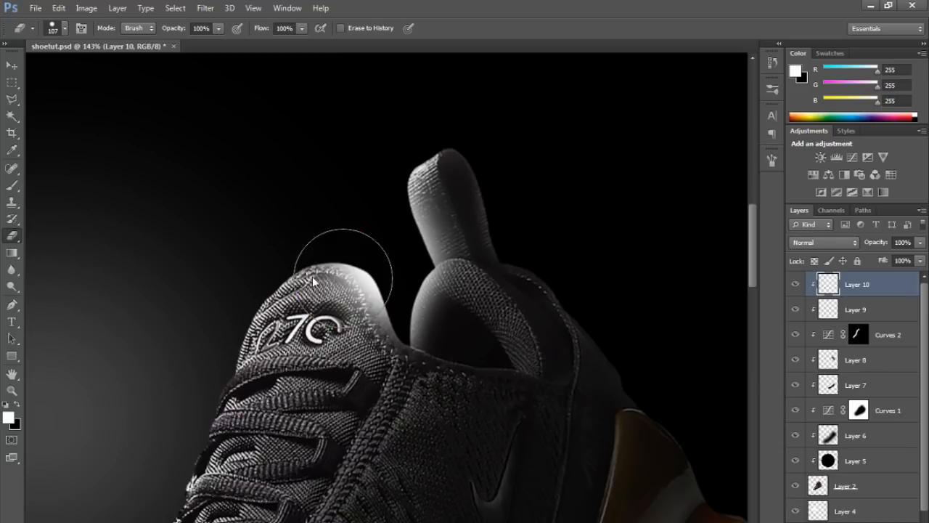
pyautogui.hotkey('ctrl', 'z')
pyautogui.press('z')
pyautogui.moveTo(446, 146); pyautogui.dragTo(392, 156)
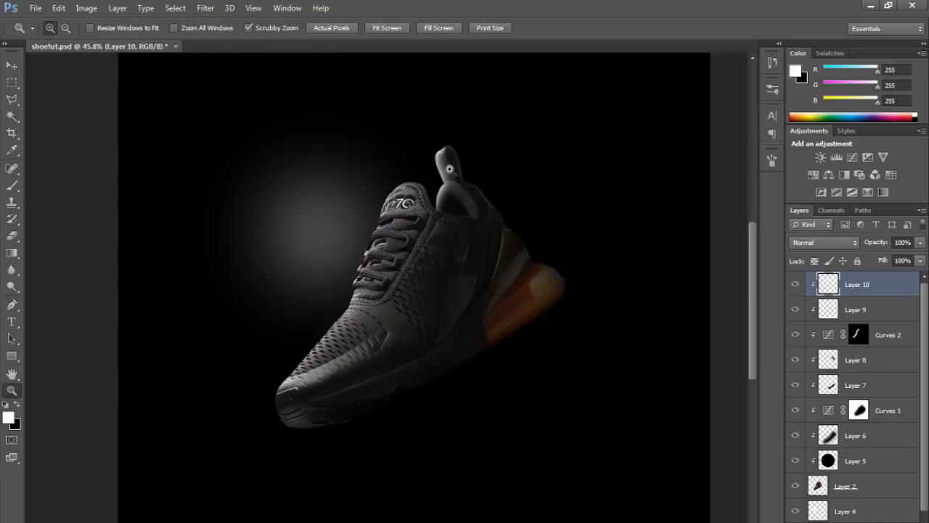
# - Add a third clipped Curves adjustment directly above Curves 2 and invert its mask to black
pyautogui.click(879, 336)
pyautogui.click(853, 519)
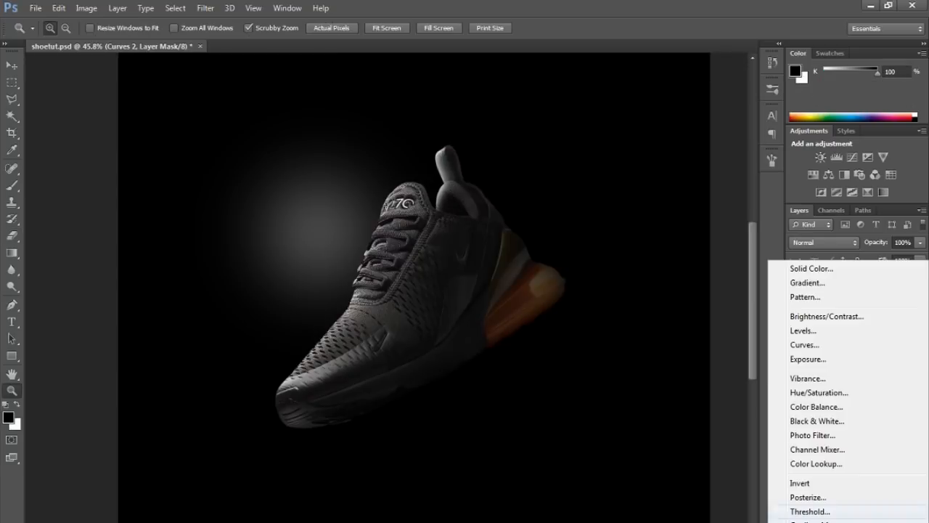
pyautogui.click(816, 347)
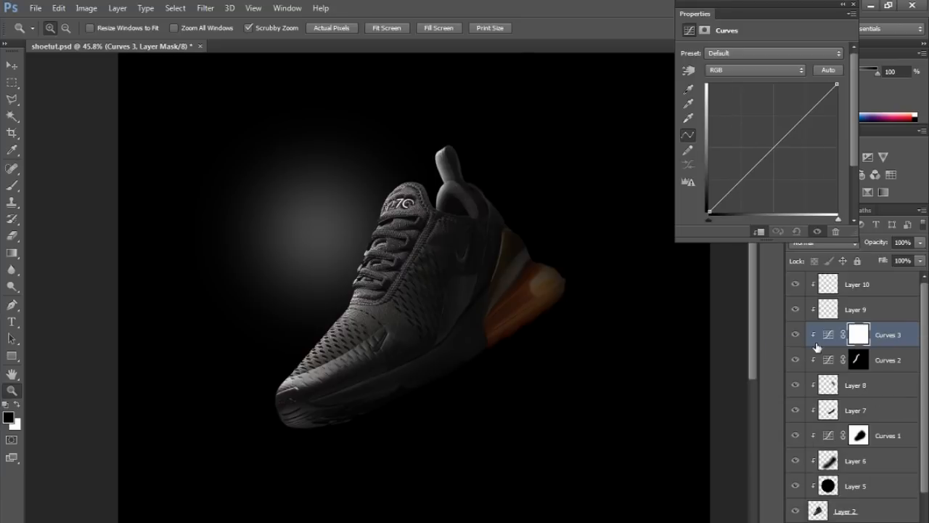
pyautogui.click(852, 5)
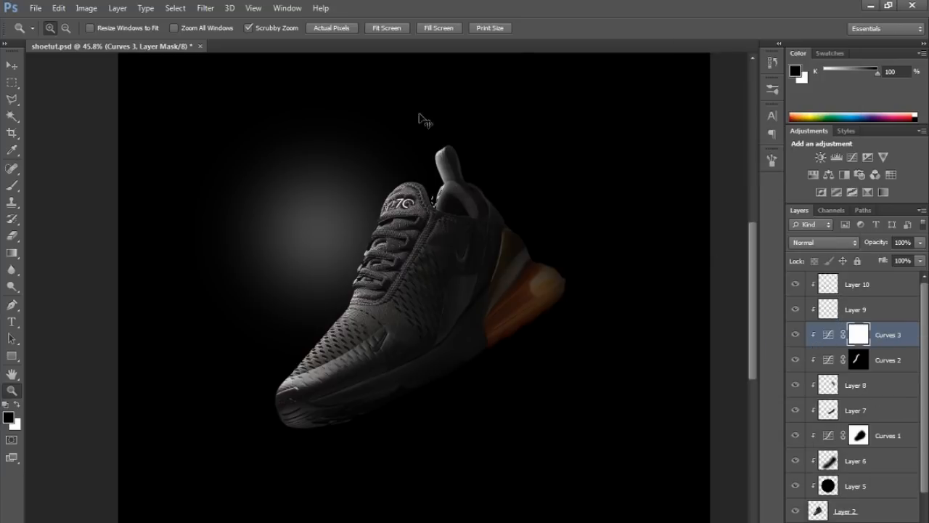
pyautogui.moveTo(462, 162); pyautogui.dragTo(498, 162)
pyautogui.hotkey('ctrl', 'd')
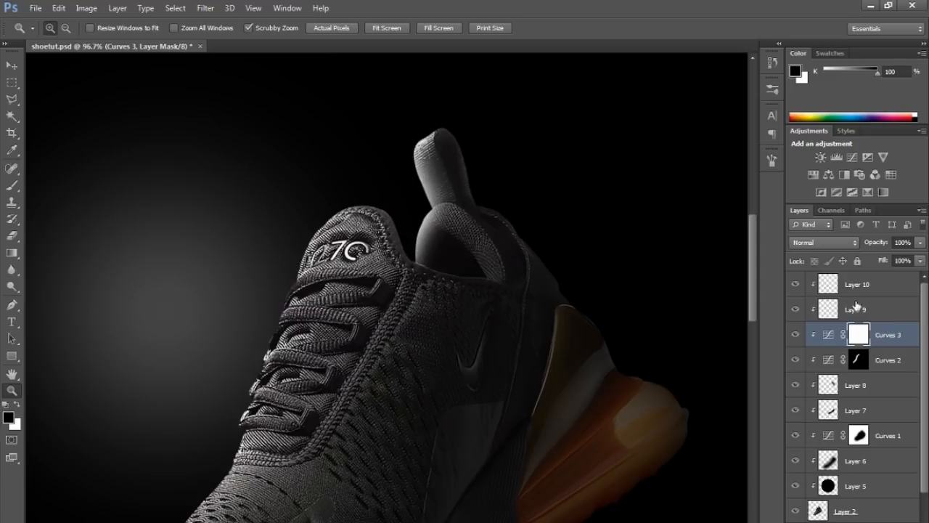
pyautogui.hotkey('ctrl', 'i')
# - Fill the painted shapes of Layer 9 and Layer 10 with white on the Curves 3 mask, hide both layers and deselect
pyautogui.moveTo(830, 314); pyautogui.dragTo(489, 193)
pyautogui.keyDown('ctrl'); pyautogui.click(824, 286); pyautogui.keyUp('ctrl')
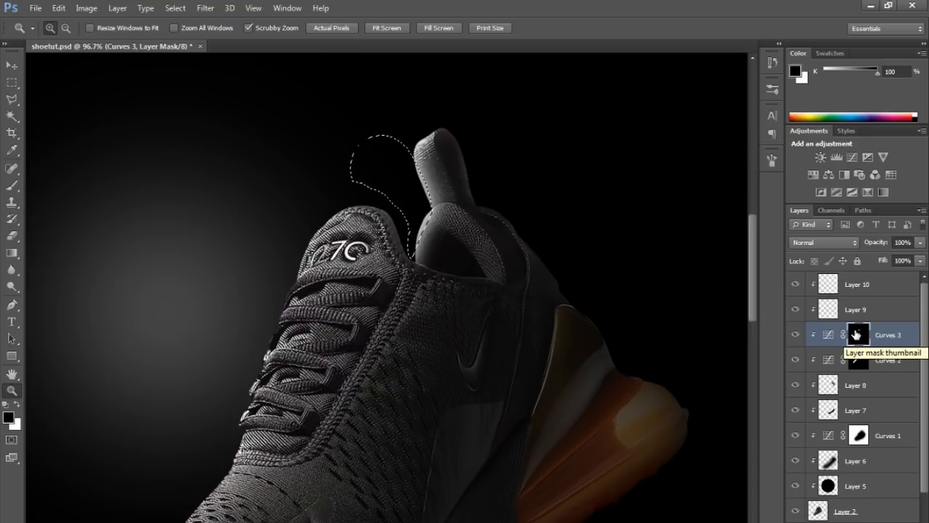
pyautogui.moveTo(794, 312); pyautogui.dragTo(795, 288)
pyautogui.hotkey('ctrl', 'd')
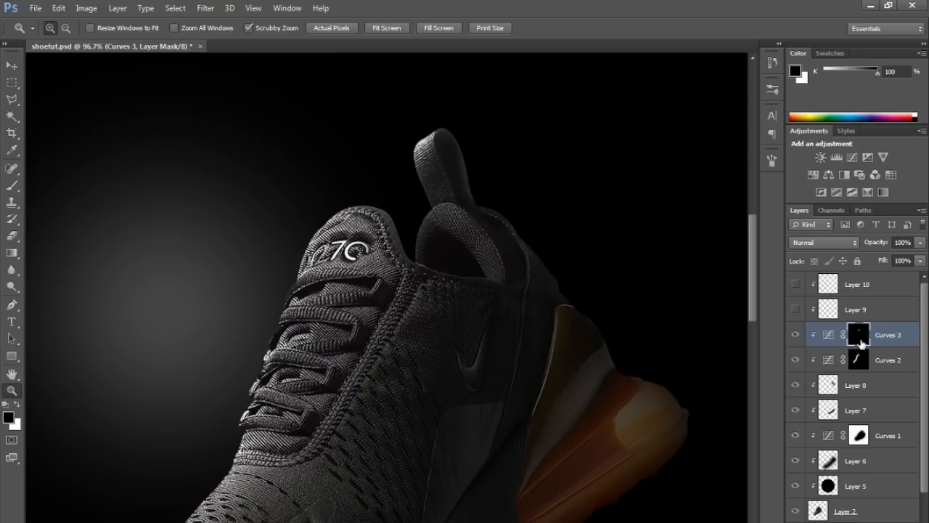
# - Steepen the third curves adjustment by pulling a point far toward the shadows and up, brightening the masked collar and pull tab
pyautogui.click(845, 310)
pyautogui.moveTo(795, 309)
pyautogui.mouseDown()
pyautogui.moveTo(794, 286)
pyautogui.moveTo(794, 309)
pyautogui.mouseUp()
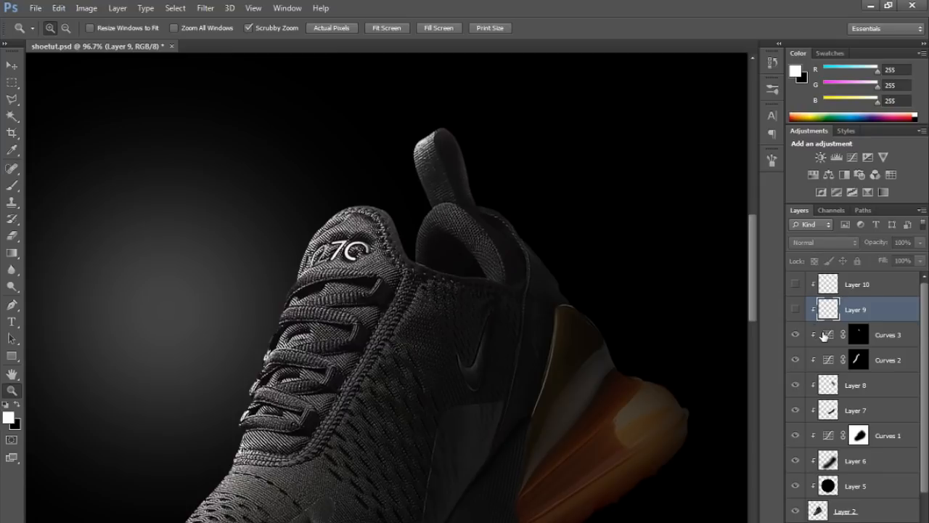
pyautogui.doubleClick(828, 335)
pyautogui.moveTo(797, 127); pyautogui.dragTo(726, 107)
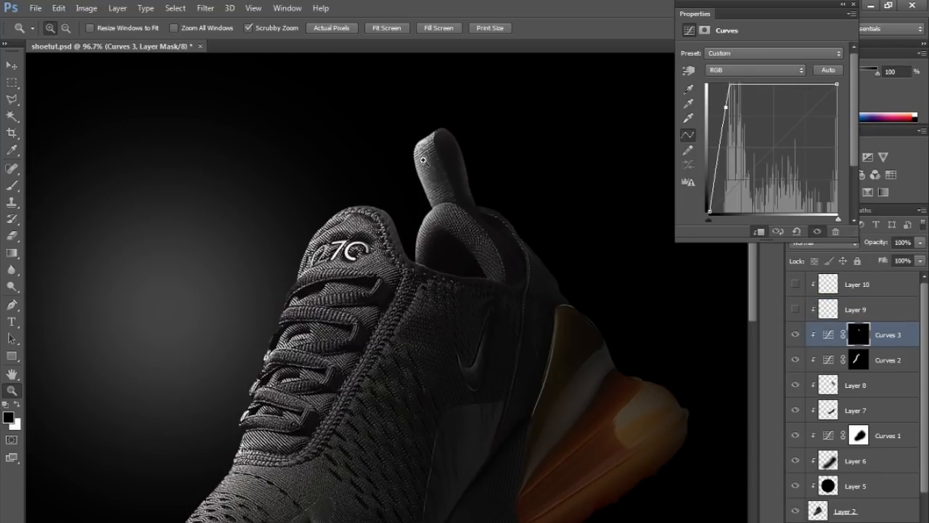
# - Fine-tune the shadow points of the steep Curves 3 adjustment and close its settings
pyautogui.moveTo(726, 107)
pyautogui.mouseDown()
pyautogui.moveTo(741, 106)
pyautogui.moveTo(728, 108)
pyautogui.mouseUp()
pyautogui.click(719, 191)
pyautogui.click(853, 5)
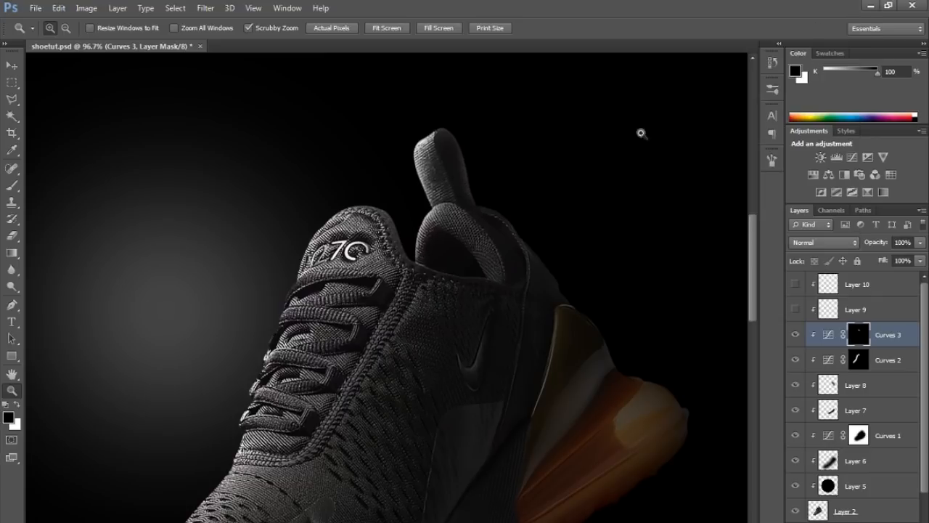
# - Compare the shoe with and without Curves 3 and lower that layer's opacity to 61%
pyautogui.moveTo(601, 183); pyautogui.dragTo(489, 201)
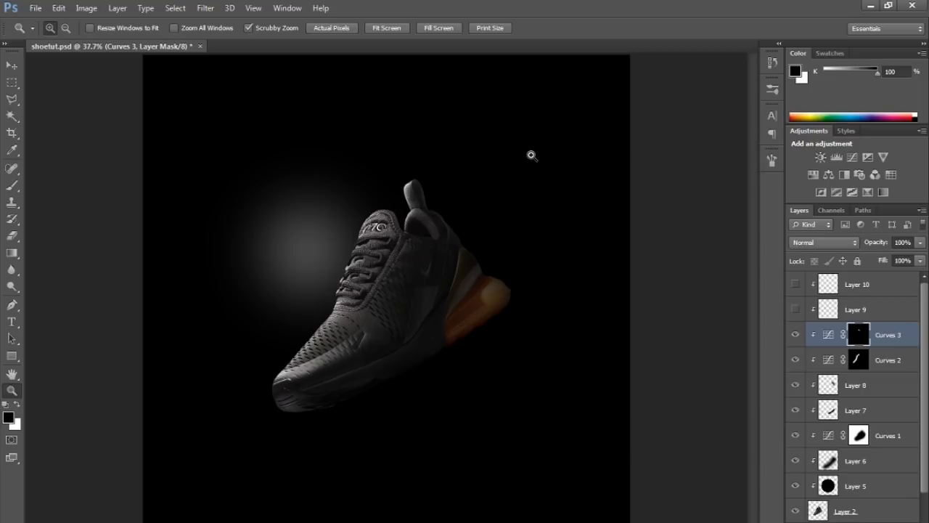
pyautogui.click(799, 334)
pyautogui.click(799, 334)
pyautogui.click(920, 243)
pyautogui.moveTo(889, 256); pyautogui.dragTo(895, 256)
pyautogui.scroll(-1, 491, 245)
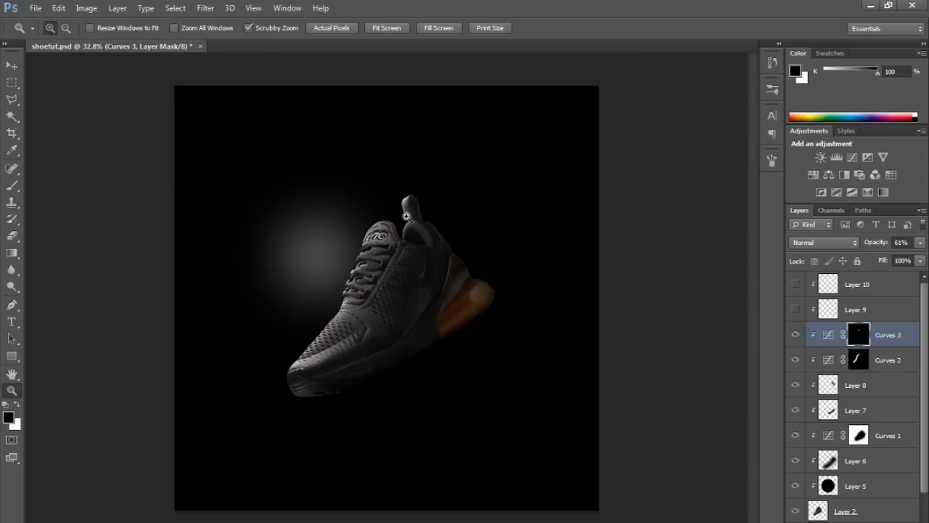
# - Delete the hidden Layer 9 and Layer 10
pyautogui.click(855, 309)
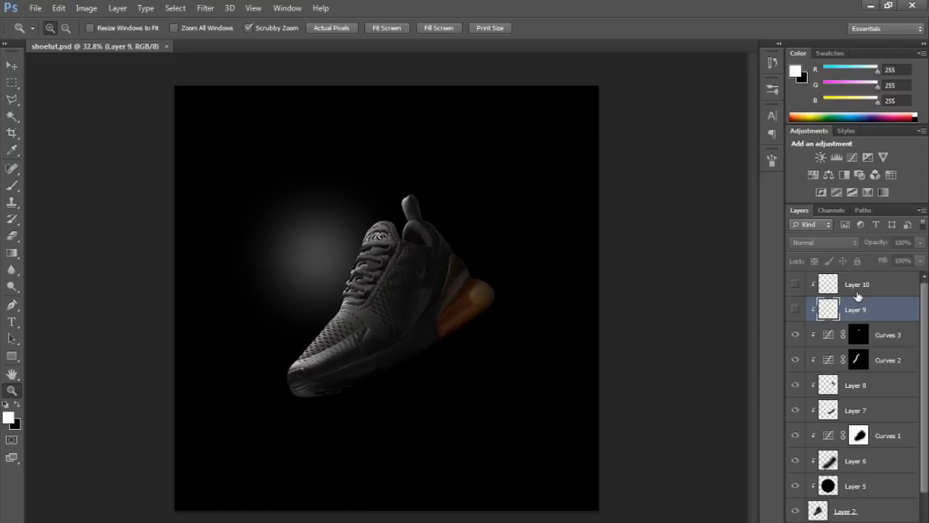
pyautogui.press('Delete')
pyautogui.click(855, 288)
pyautogui.press('Delete')
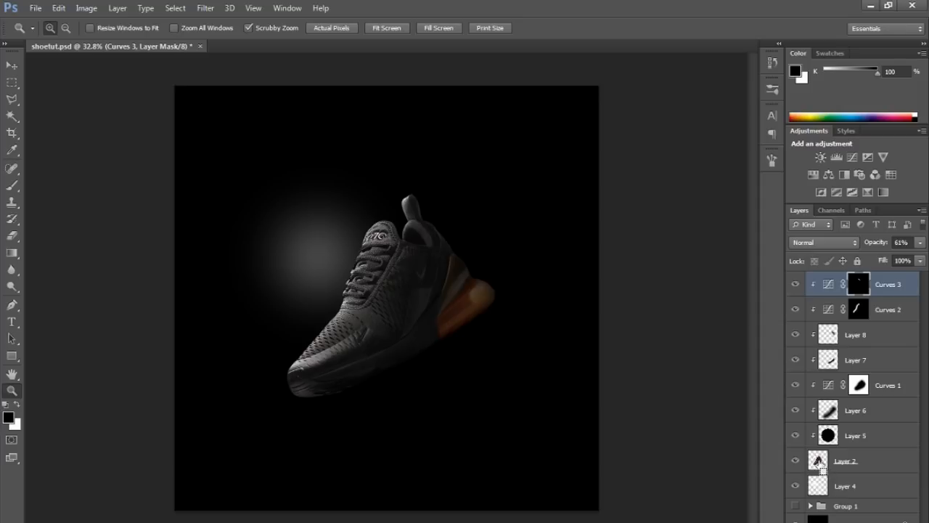
# - Load Layer 2's shoe outline as a selection, paint it black on a new top layer with a soft 899 px brush, deselect and save
pyautogui.keyDown('ctrl'); pyautogui.click(818, 460); pyautogui.keyUp('ctrl')
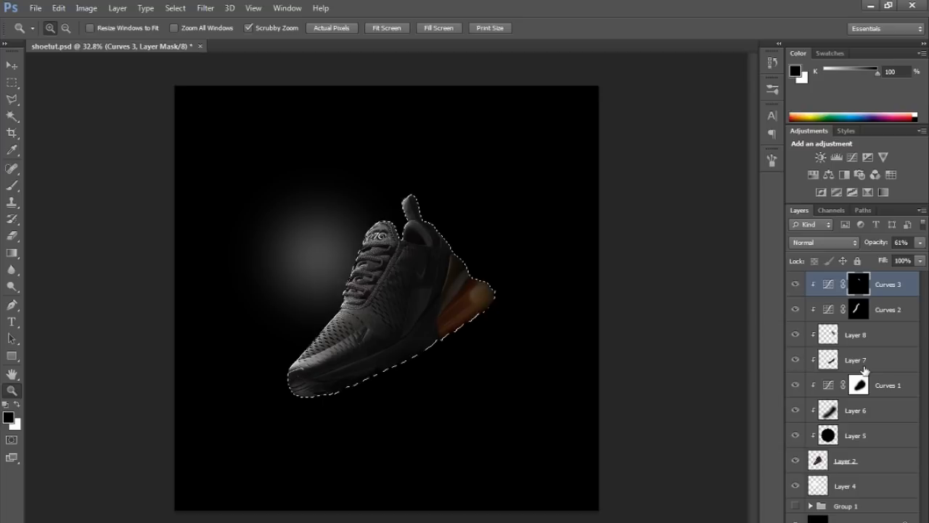
pyautogui.hotkey('ctrl', 'shift', 'alt', 'n')
pyautogui.press('b')
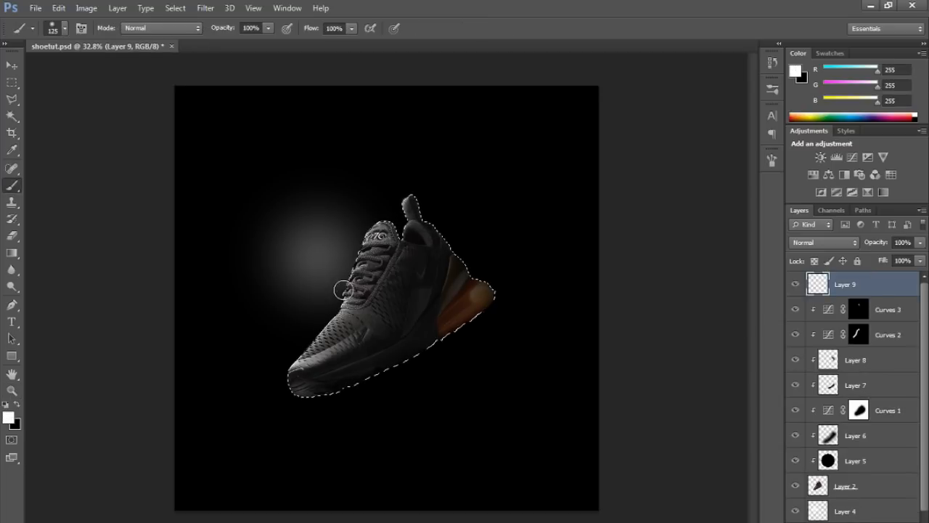
pyautogui.keyDown('alt'); pyautogui.moveTo(373, 256); pyautogui.dragTo(479, 254); pyautogui.keyUp('alt')
pyautogui.moveTo(425, 181)
pyautogui.keyDown('alt'); pyautogui.mouseDown()
pyautogui.moveTo(415, 472)
pyautogui.moveTo(430, 385)
pyautogui.mouseUp(); pyautogui.keyUp('alt')
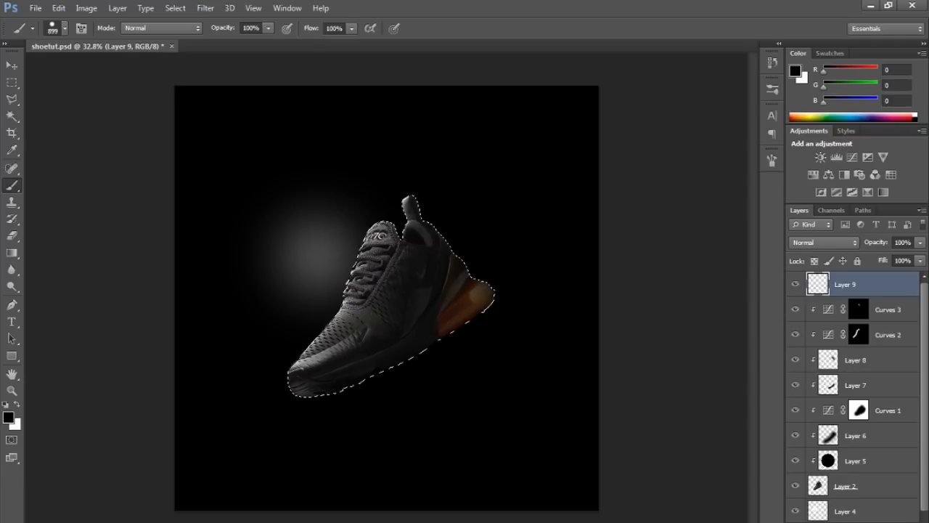
pyautogui.click(450, 296)
pyautogui.moveTo(450, 296); pyautogui.dragTo(341, 312)
pyautogui.hotkey('ctrl', 'd')
pyautogui.hotkey('ctrl', 's')
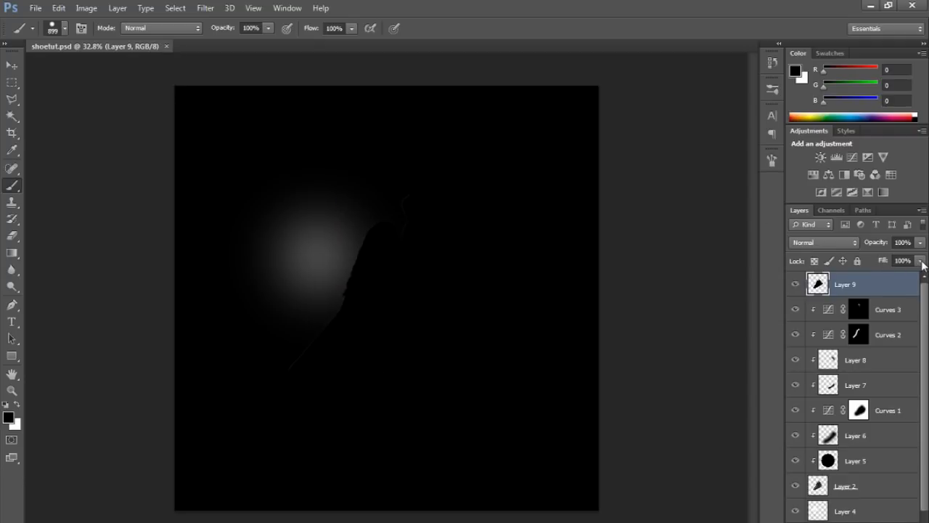
# - Set the black shoe layer's fill to 0% and give it an Inner Glow with a size of 70 px
pyautogui.moveTo(920, 261); pyautogui.dragTo(771, 321)
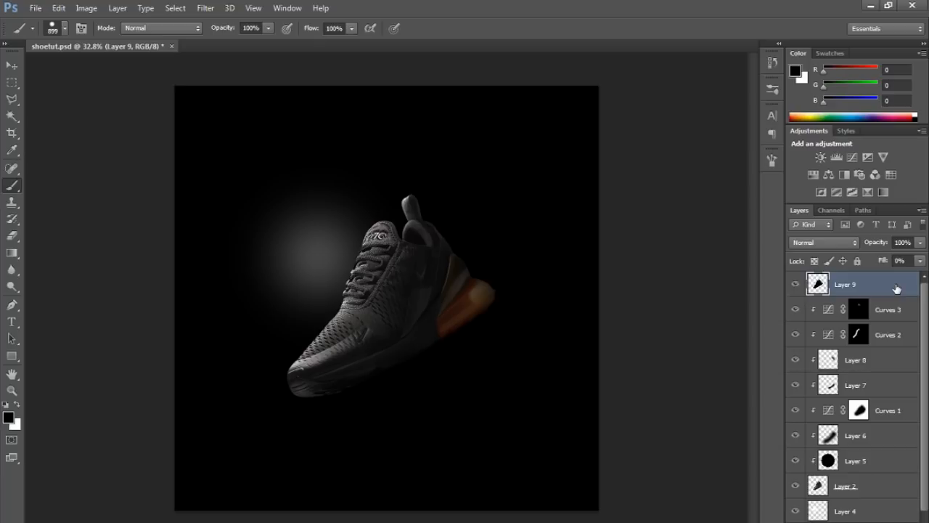
pyautogui.moveTo(515, 192); pyautogui.dragTo(722, 153)
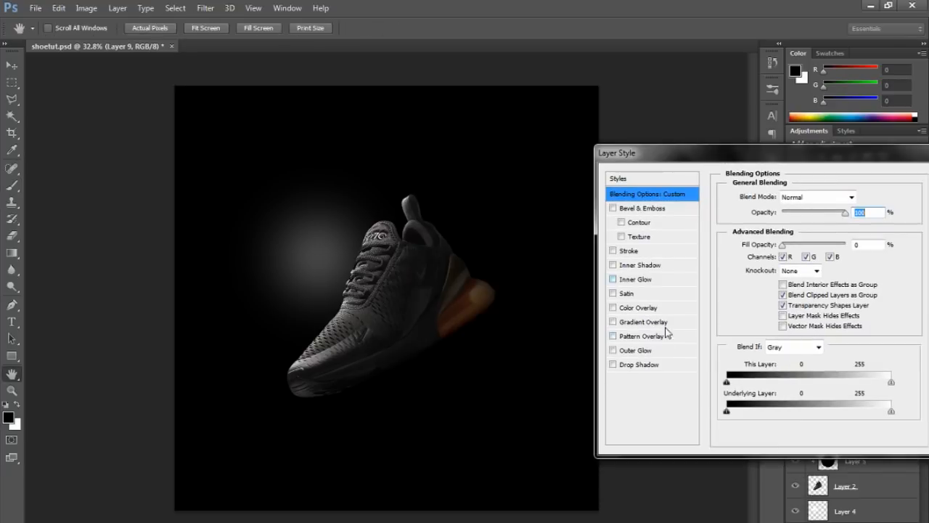
pyautogui.click(635, 280)
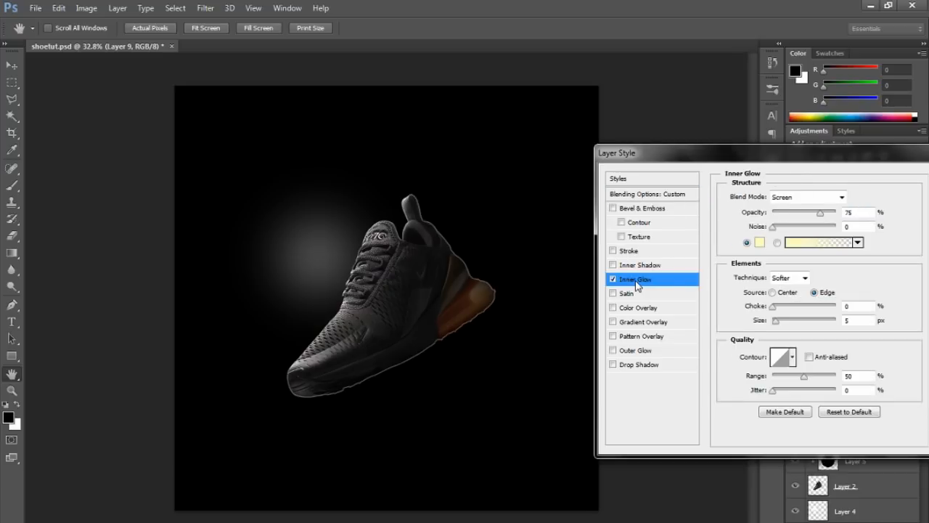
pyautogui.moveTo(775, 320); pyautogui.dragTo(793, 320)
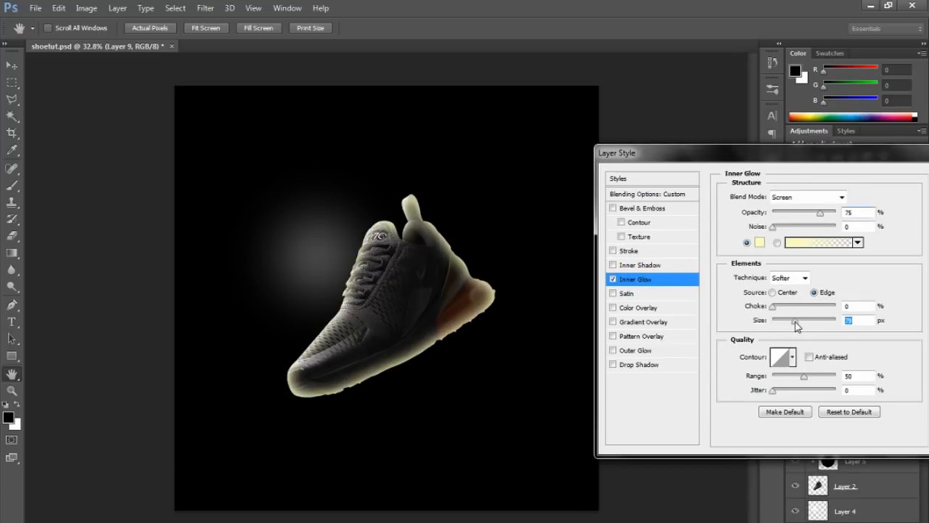
pyautogui.moveTo(770, 151); pyautogui.dragTo(574, 178)
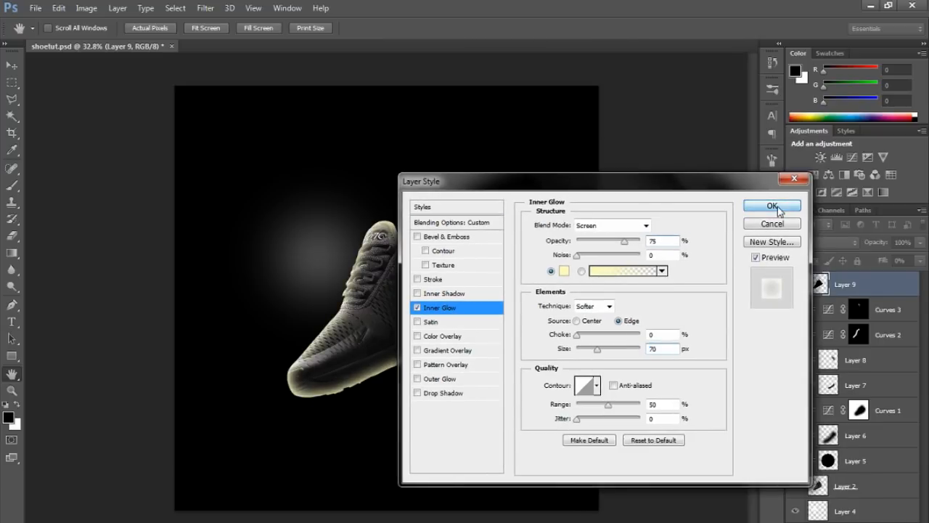
pyautogui.click(776, 208)
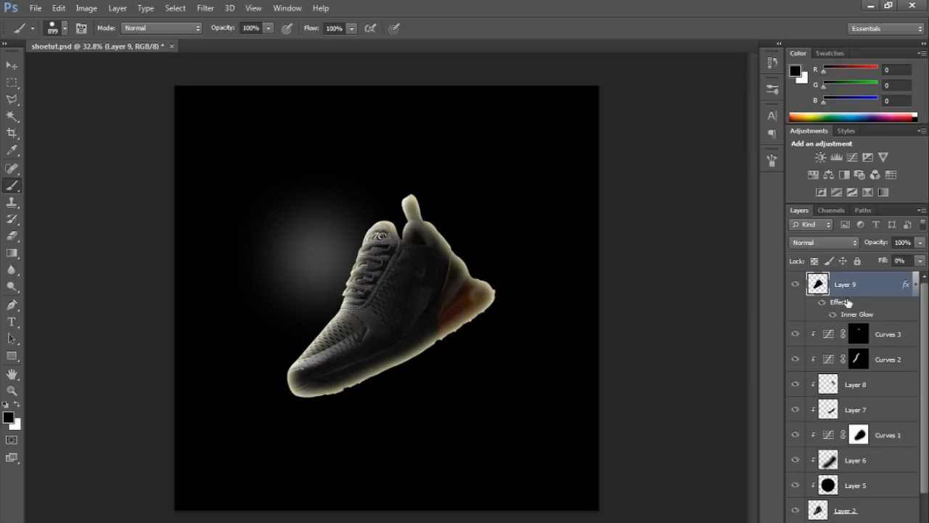
# - Try a 44% fill and a reduced opacity on Layer 9 to compare how each affects the glow
pyautogui.click(920, 261)
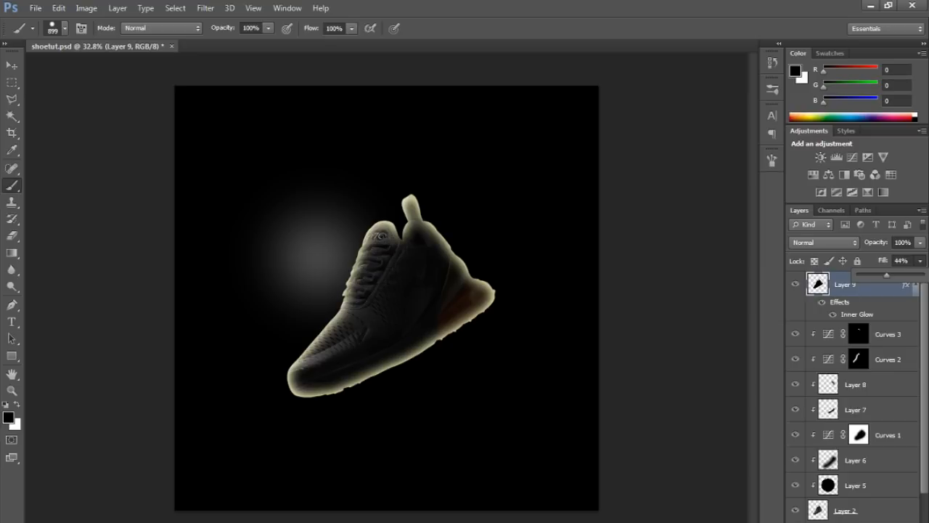
pyautogui.click(920, 243)
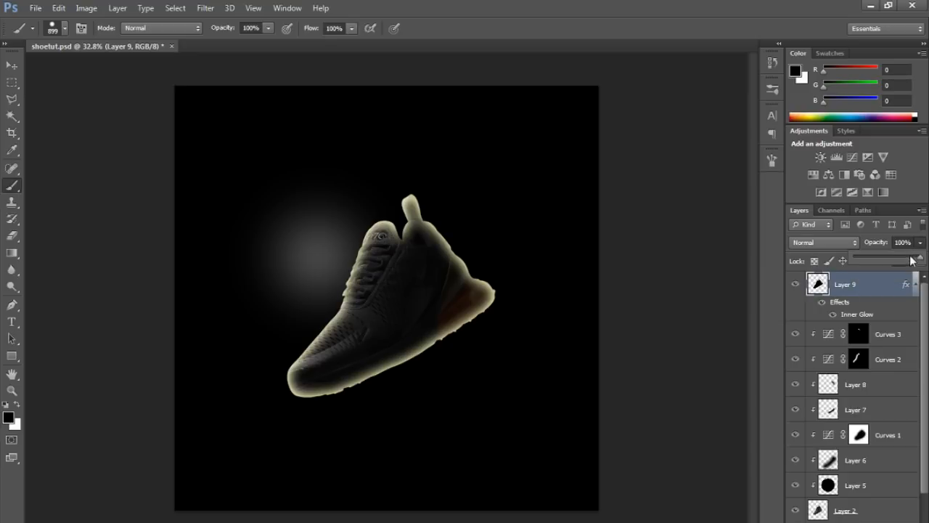
pyautogui.moveTo(884, 260); pyautogui.dragTo(828, 273)
pyautogui.click(919, 260)
# - Change Layer 9's inner glow to Overlay blend mode, 100% opacity and white (ffffff)
pyautogui.click(846, 291)
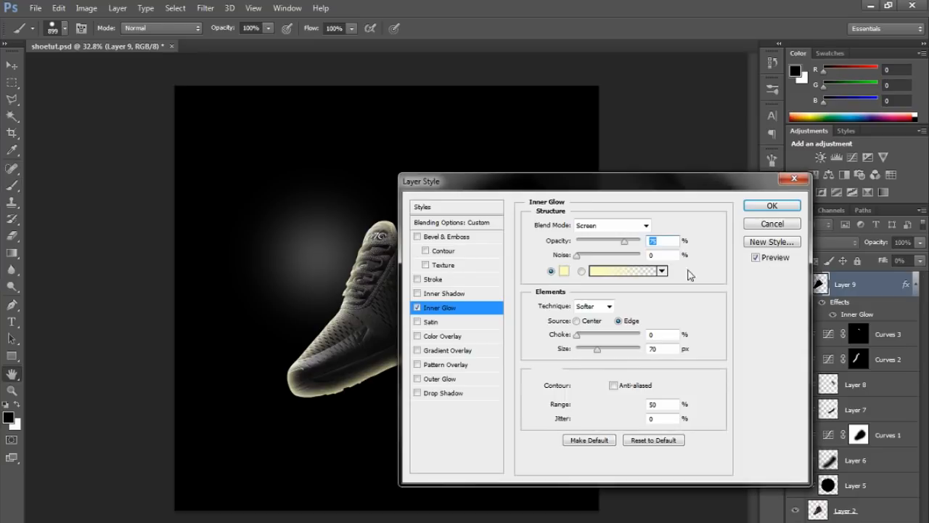
pyautogui.moveTo(572, 181); pyautogui.dragTo(722, 165)
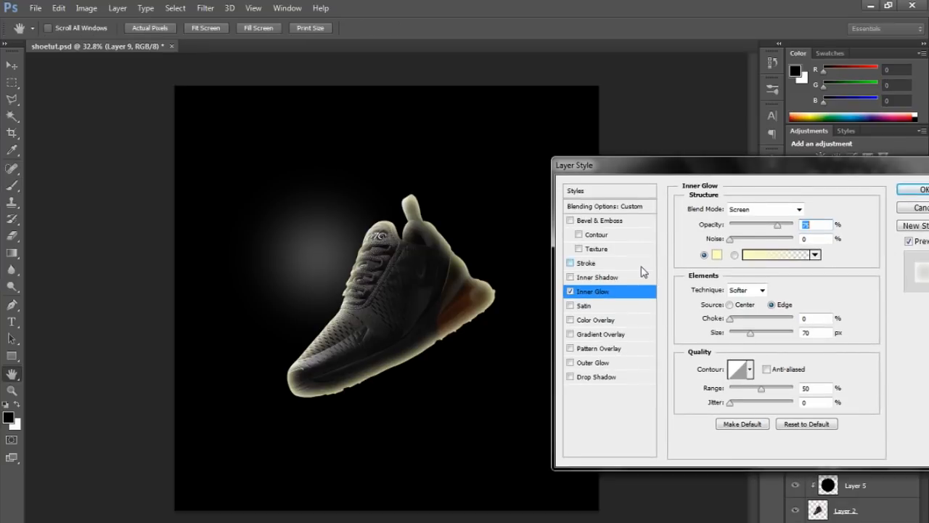
pyautogui.click(767, 210)
pyautogui.click(726, 380)
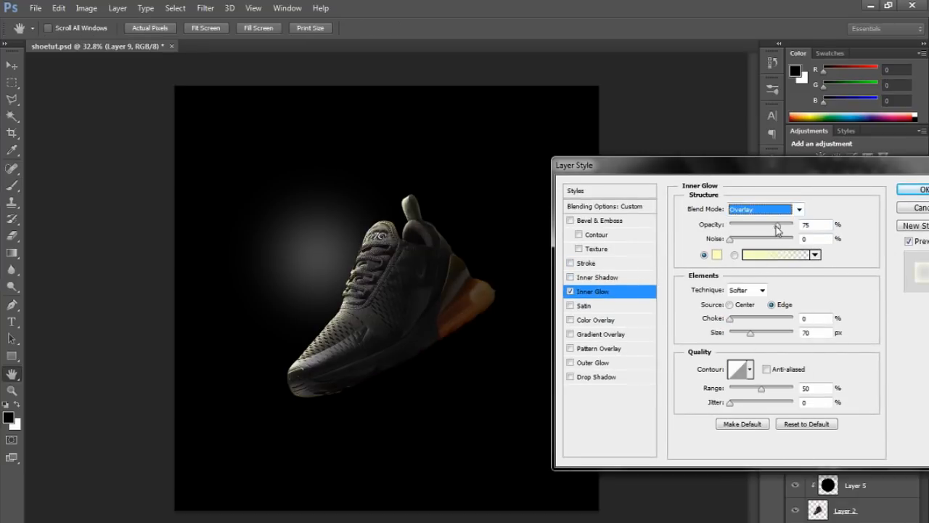
pyautogui.moveTo(778, 226); pyautogui.dragTo(796, 226)
pyautogui.click(719, 256)
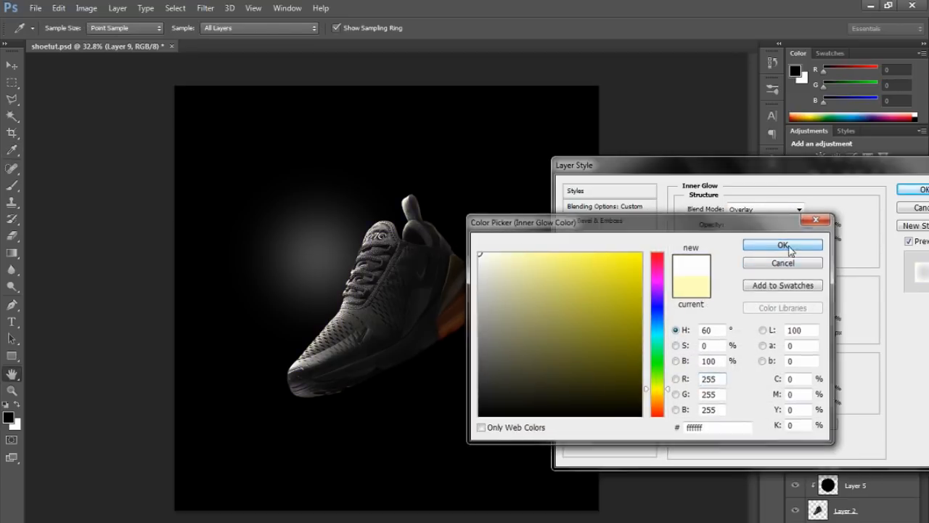
pyautogui.click(802, 245)
# - Set the inner glow's choke to about 10% and its size to about 29 px, and apply the style
pyautogui.moveTo(735, 318); pyautogui.dragTo(742, 334)
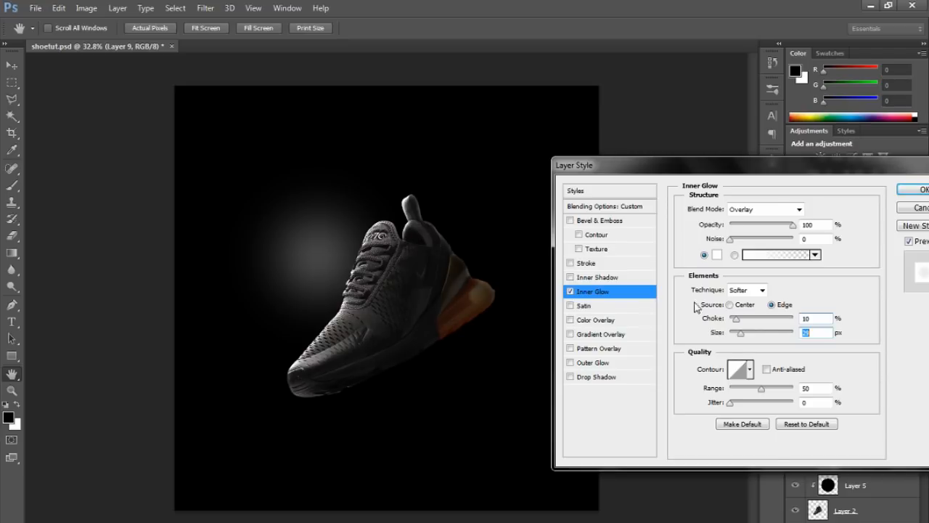
pyautogui.moveTo(737, 320); pyautogui.dragTo(742, 334)
pyautogui.click(913, 190)
# - Convert Layer 9's Inner Glow effect into its own separate layer
pyautogui.press('b')
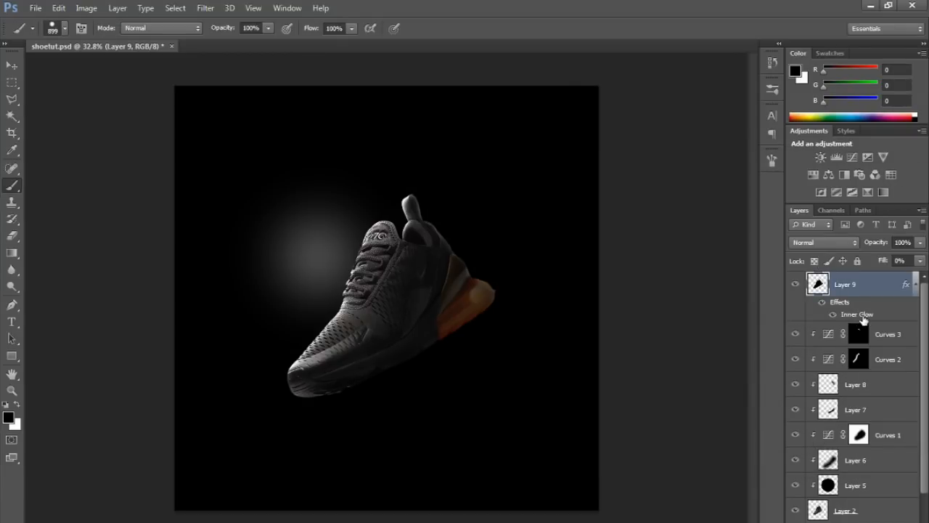
pyautogui.click(915, 284)
pyautogui.click(916, 286)
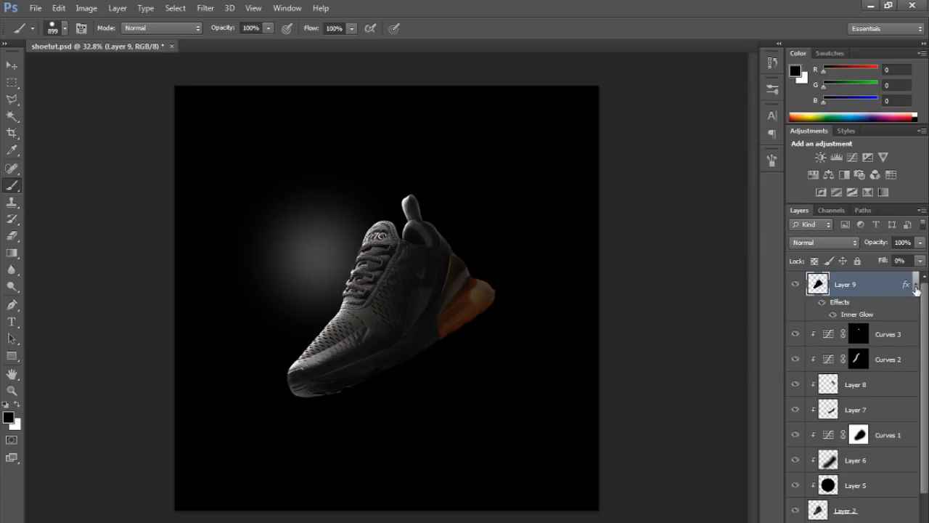
pyautogui.rightClick(858, 318)
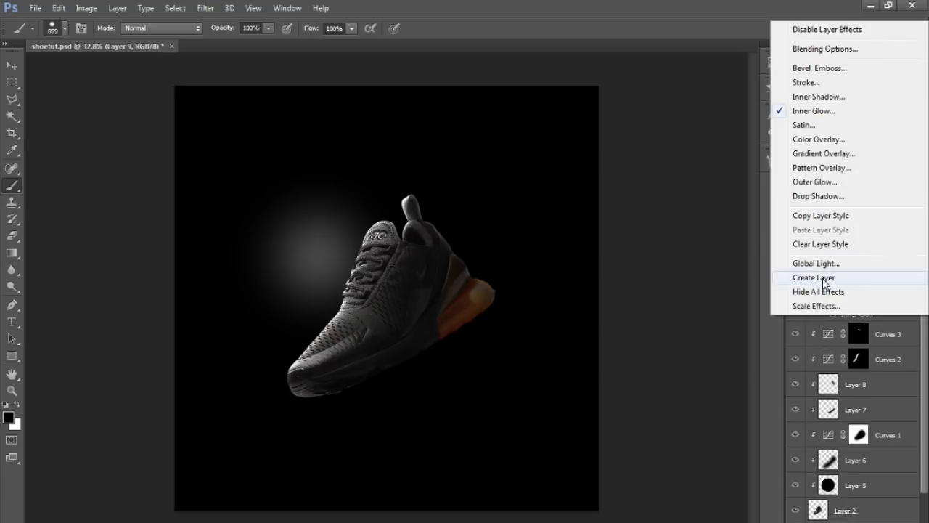
pyautogui.click(826, 282)
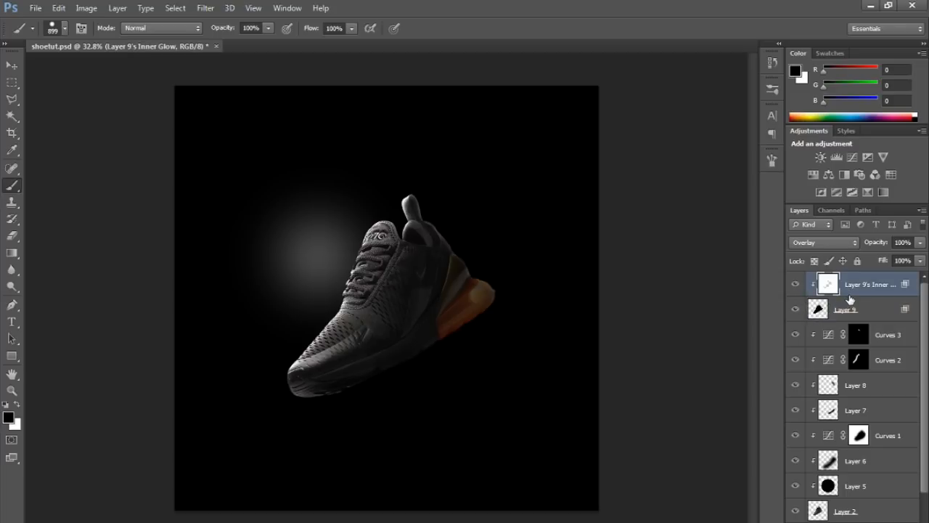
# - Add a layer mask to the separated inner glow layer and invert the mask to black
pyautogui.click(847, 303)
pyautogui.click(839, 290)
pyautogui.click(795, 287)
pyautogui.click(796, 287)
pyautogui.click(827, 520)
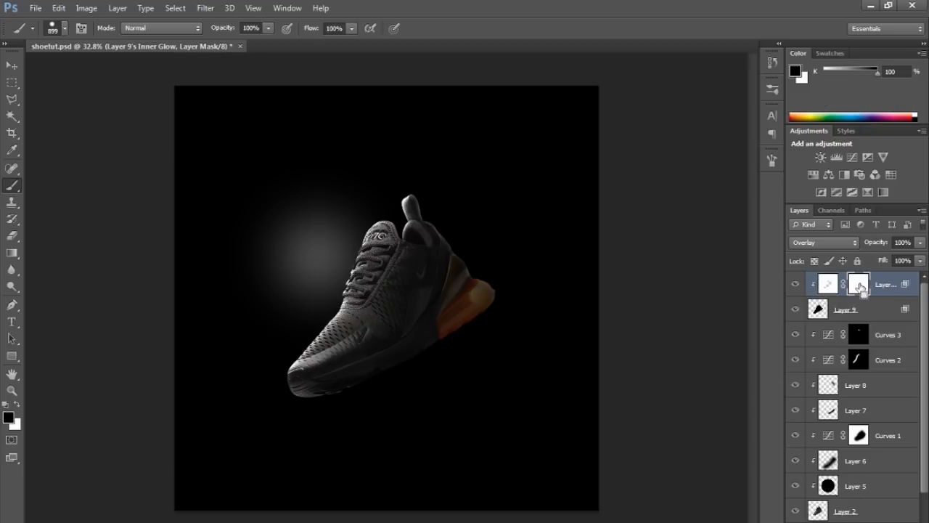
pyautogui.hotkey('ctrl', 'i')
# - Paint white on the glow mask with a soft 588 px brush along the shoe's lit tongue and lace side, and compare before and after
pyautogui.press('x')
pyautogui.moveTo(397, 218)
pyautogui.mouseDown()
pyautogui.moveTo(365, 218)
pyautogui.moveTo(376, 2)
pyautogui.moveTo(363, 153)
pyautogui.mouseUp()
pyautogui.moveTo(305, 161); pyautogui.dragTo(235, 273)
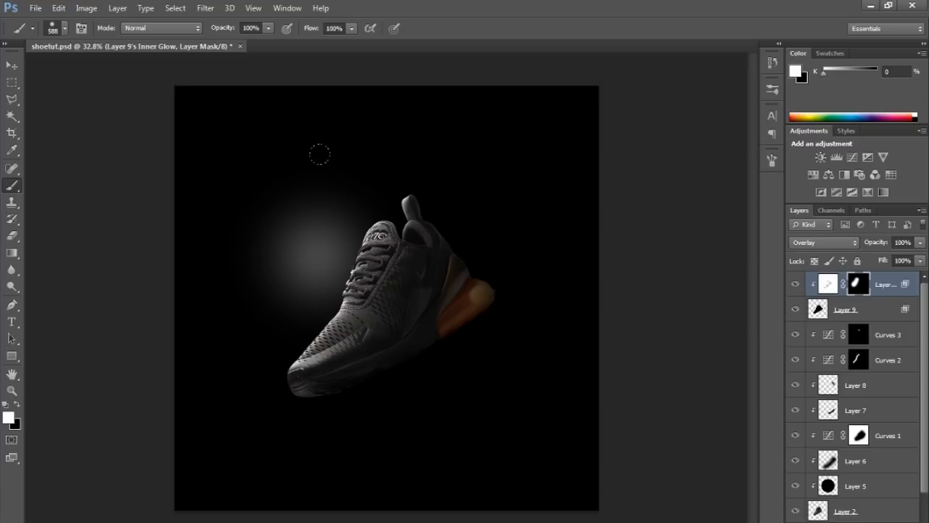
pyautogui.press('z')
pyautogui.moveTo(493, 230)
pyautogui.mouseDown()
pyautogui.moveTo(477, 235)
pyautogui.moveTo(492, 232)
pyautogui.mouseUp()
pyautogui.click(795, 284)
pyautogui.click(794, 284)
pyautogui.click(794, 283)
pyautogui.click(793, 284)
pyautogui.moveTo(404, 184); pyautogui.dragTo(423, 182)
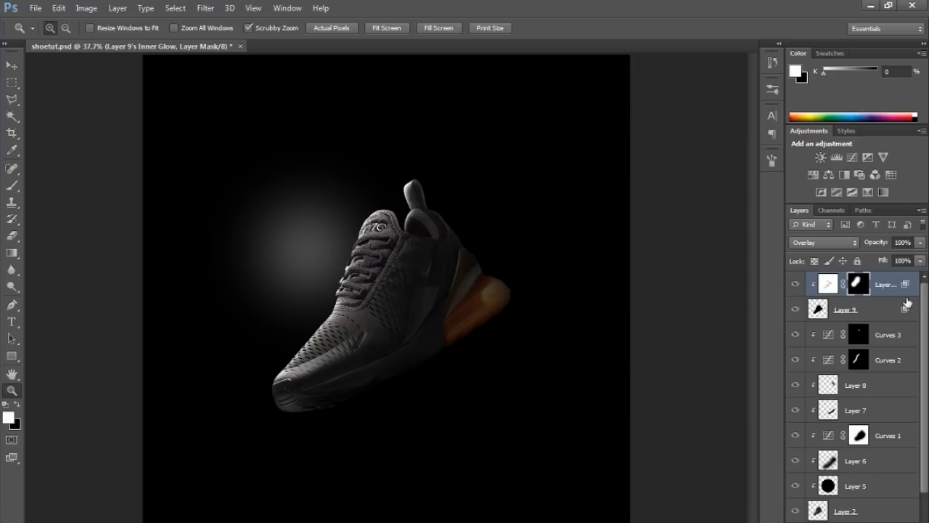
# - Add a Curves adjustment clipped above the inner glow layer and steepen its curve with a raised point and a lower shadow point
pyautogui.click(827, 521)
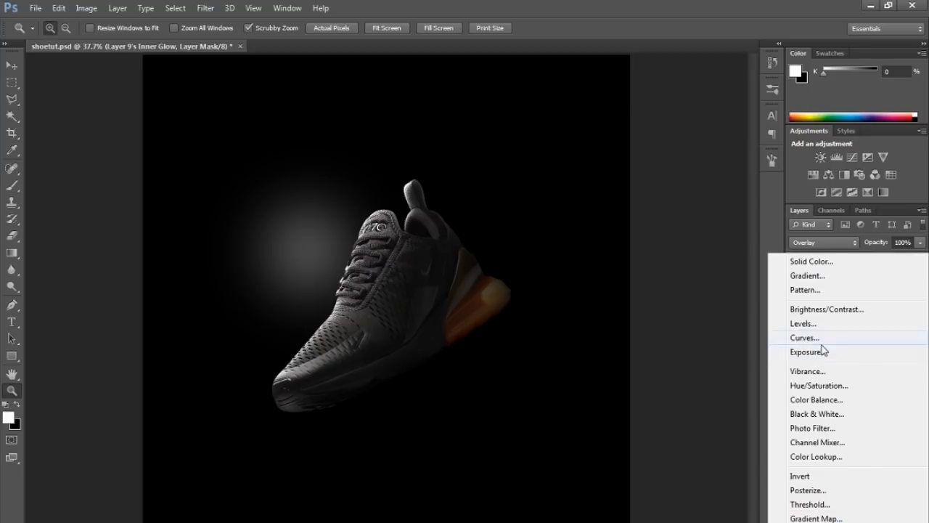
pyautogui.click(821, 342)
pyautogui.keyDown('alt'); pyautogui.click(889, 296); pyautogui.keyUp('alt')
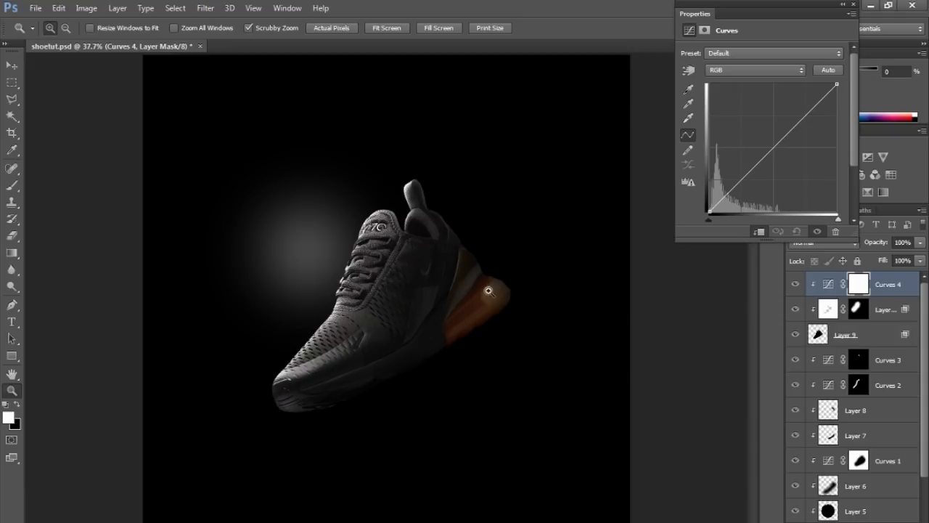
pyautogui.moveTo(799, 124); pyautogui.dragTo(745, 118)
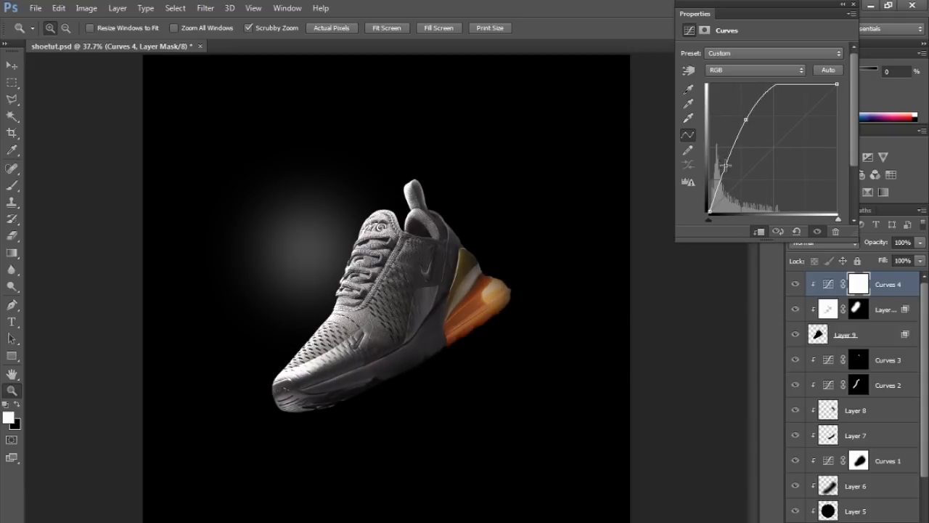
pyautogui.moveTo(725, 165); pyautogui.dragTo(726, 177)
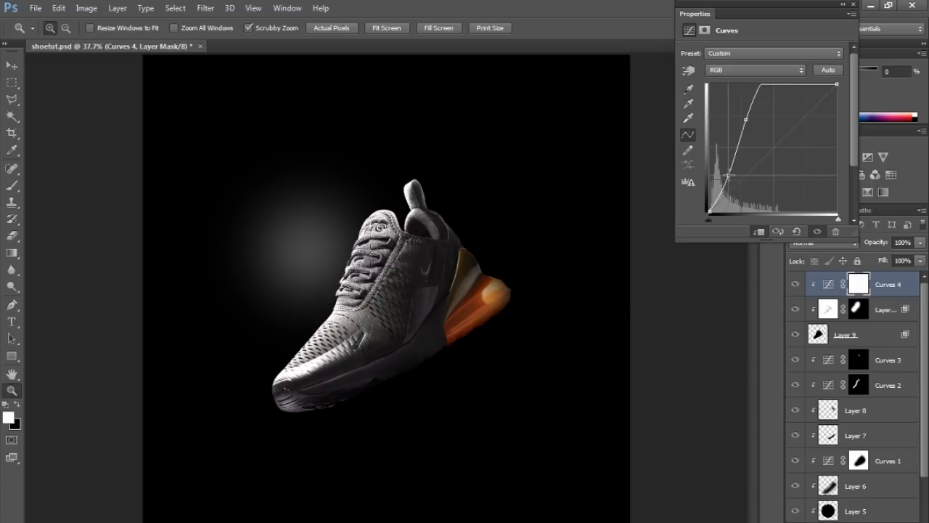
pyautogui.click(854, 5)
# - Invert the Curves 4 mask to black and paint white over the orange heel air unit with a soft 355 px brush
pyautogui.hotkey('ctrl', 'i')
pyautogui.press('b')
pyautogui.moveTo(452, 311); pyautogui.dragTo(497, 336)
pyautogui.moveTo(491, 281); pyautogui.dragTo(450, 317)
pyautogui.scroll(-6, 564, 251)
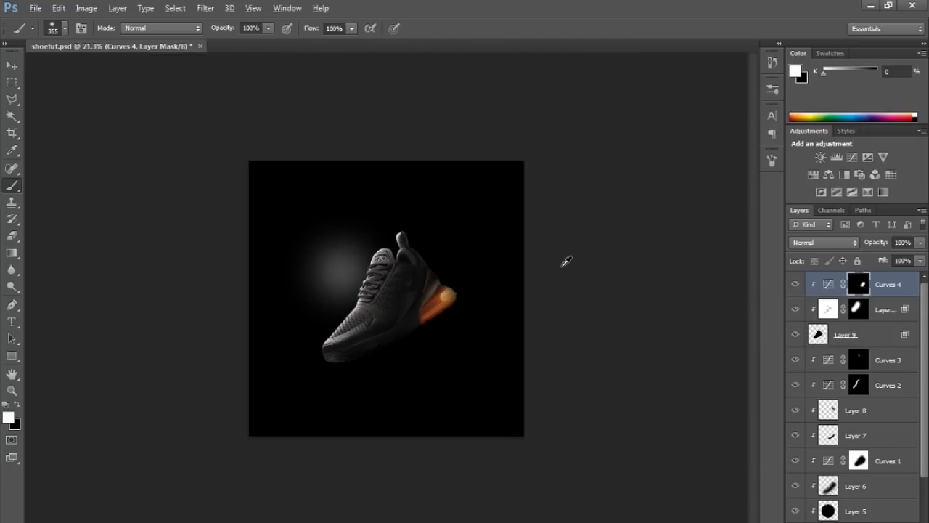
pyautogui.press('z')
pyautogui.moveTo(435, 318); pyautogui.dragTo(462, 314)
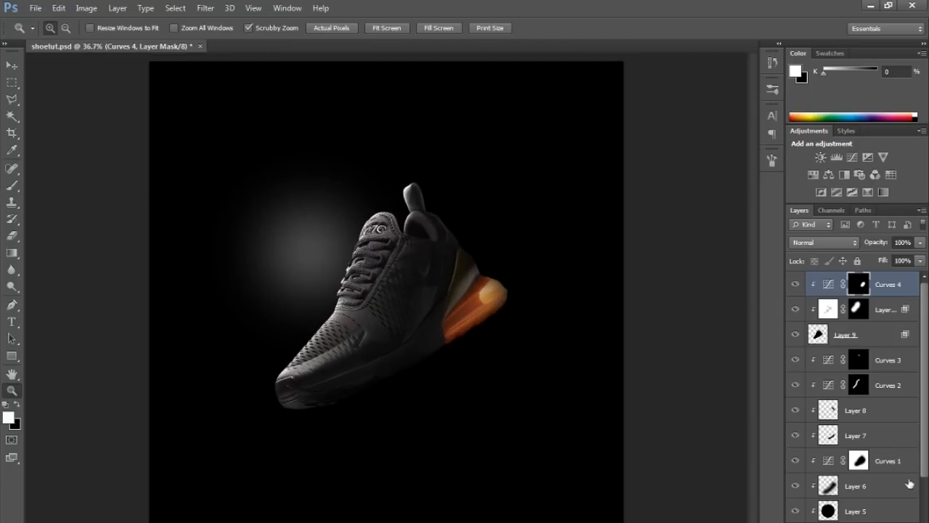
# - Add a new layer clipped above Curves 4 and paint black along the orange air unit's underside with a soft 268 px brush
pyautogui.hotkey('ctrl', 'shift', 'alt', 'n')
pyautogui.keyDown('alt'); pyautogui.click(889, 295); pyautogui.keyUp('alt')
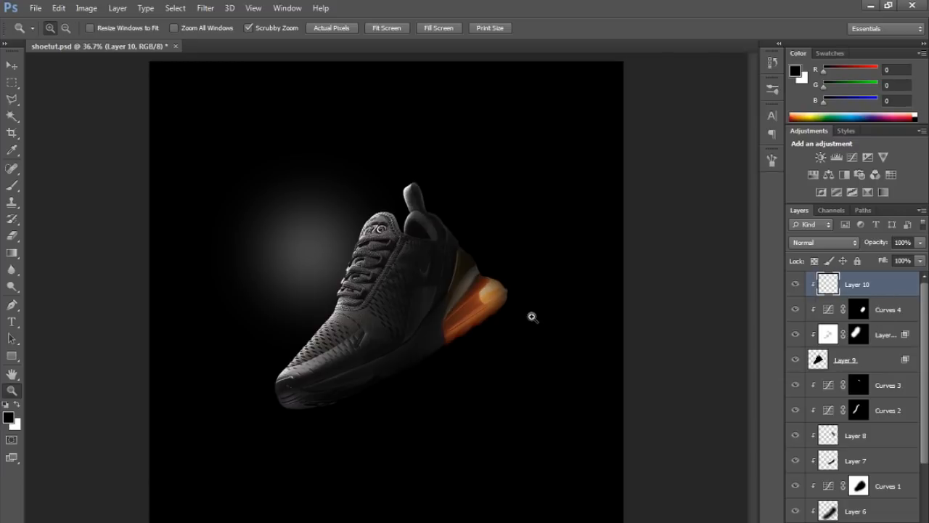
pyautogui.moveTo(525, 305); pyautogui.dragTo(562, 299)
pyautogui.press('b')
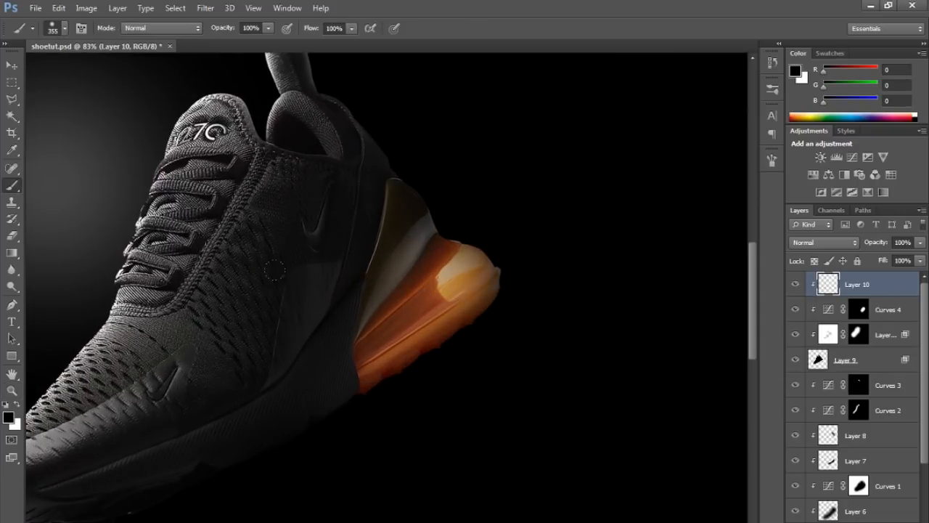
pyautogui.moveTo(486, 311); pyautogui.dragTo(465, 310)
pyautogui.moveTo(402, 410); pyautogui.dragTo(422, 410)
pyautogui.moveTo(454, 403); pyautogui.dragTo(539, 242)
# - Set the air unit's shadow layer to Soft Light blending at 50% opacity
pyautogui.click(919, 243)
pyautogui.moveTo(920, 257); pyautogui.dragTo(898, 258)
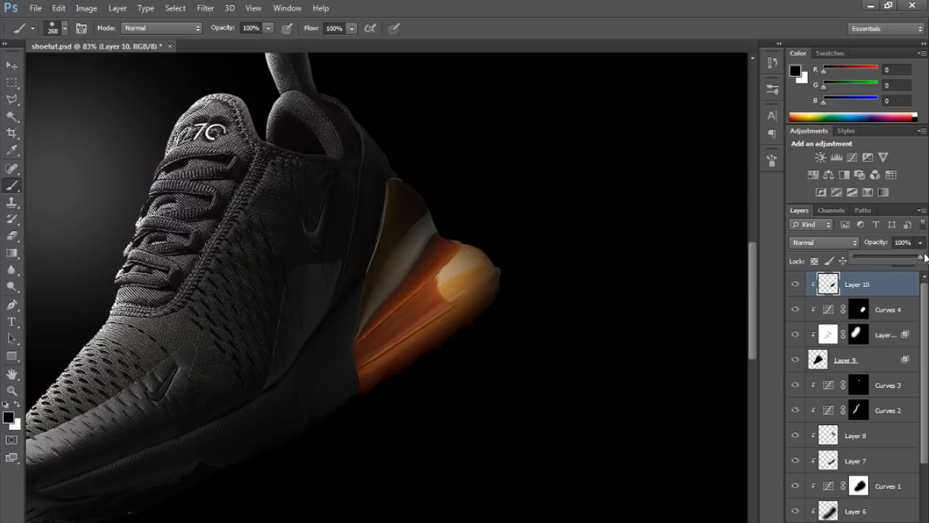
pyautogui.click(428, 319)
pyautogui.moveTo(891, 263); pyautogui.dragTo(921, 257)
pyautogui.click(822, 242)
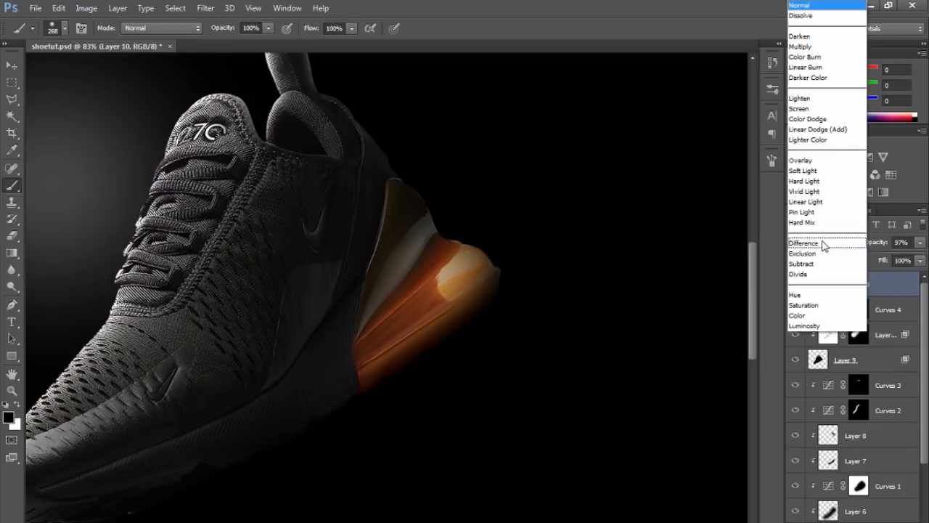
pyautogui.click(828, 171)
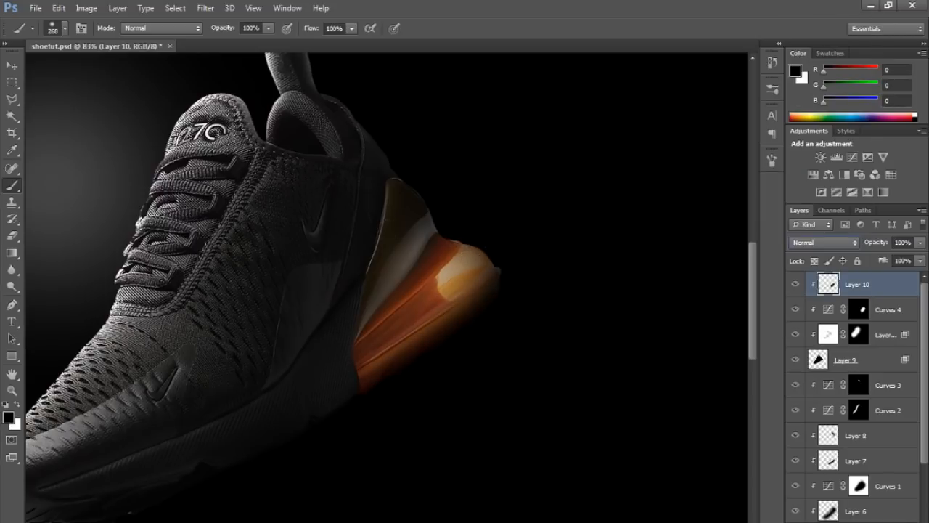
pyautogui.click(823, 242)
pyautogui.click(821, 177)
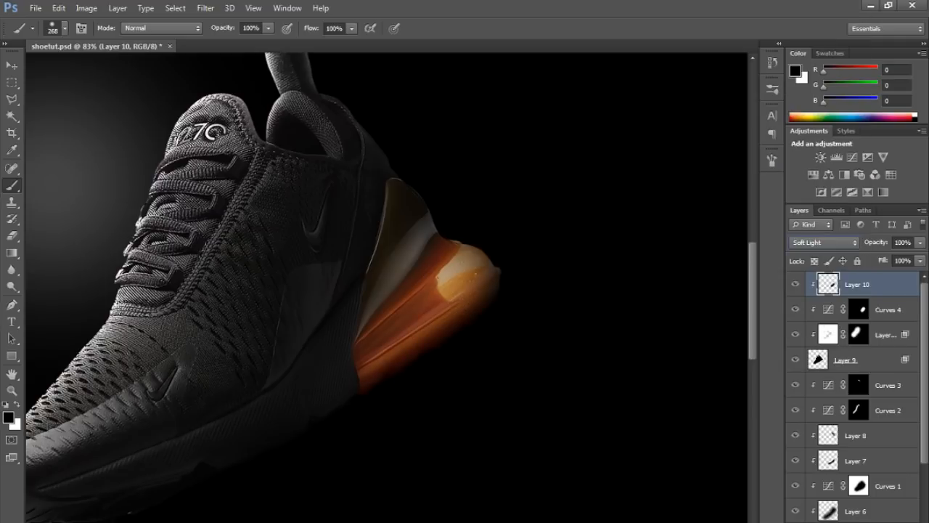
pyautogui.click(919, 243)
pyautogui.moveTo(926, 256); pyautogui.dragTo(910, 261)
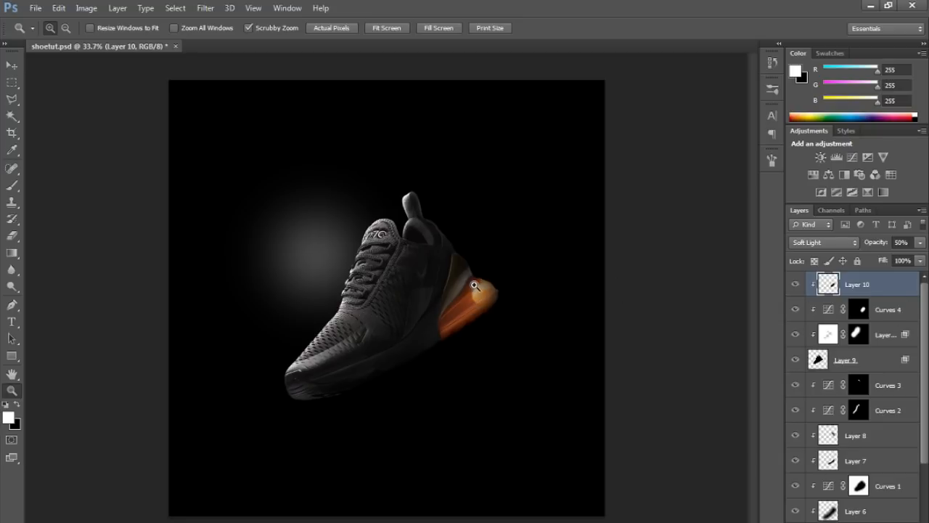
# - Add a Color Balance adjustment above the air unit's shadow layer and set its midtones to Cyan-Red +66 and Yellow-Blue -58
pyautogui.click(853, 519)
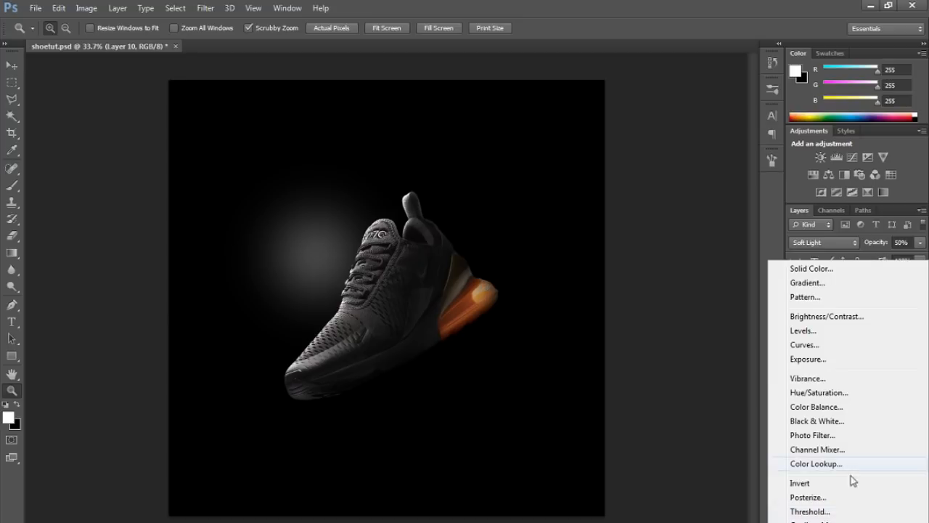
pyautogui.click(818, 406)
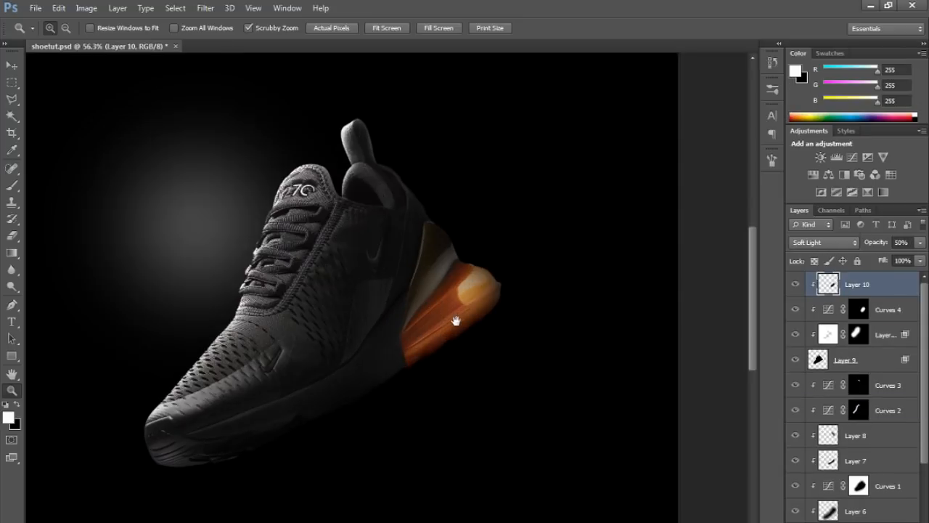
pyautogui.moveTo(456, 320); pyautogui.dragTo(472, 292)
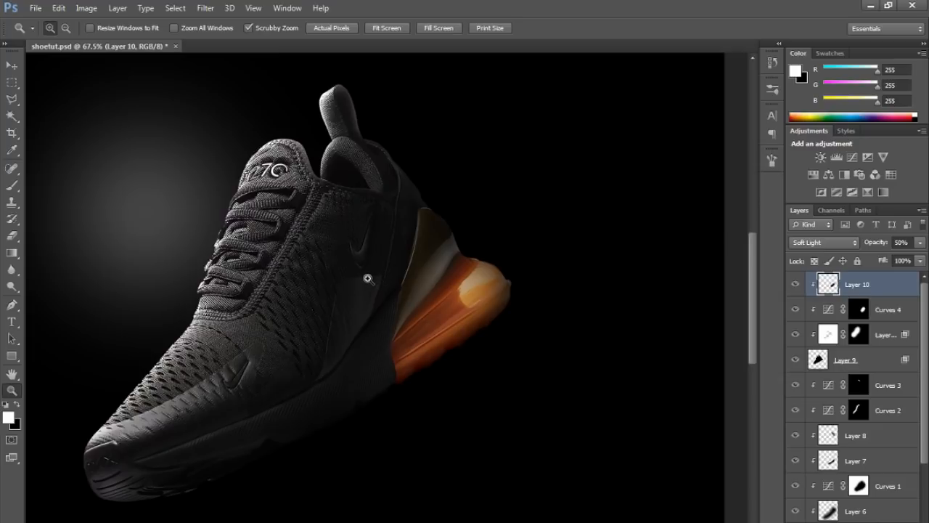
pyautogui.scroll(-1, 347, 244)
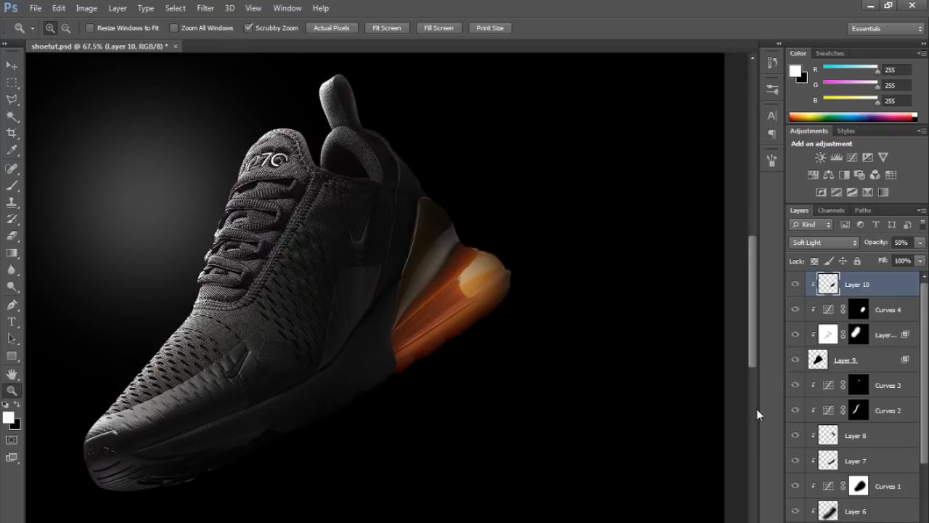
pyautogui.click(852, 521)
pyautogui.click(855, 400)
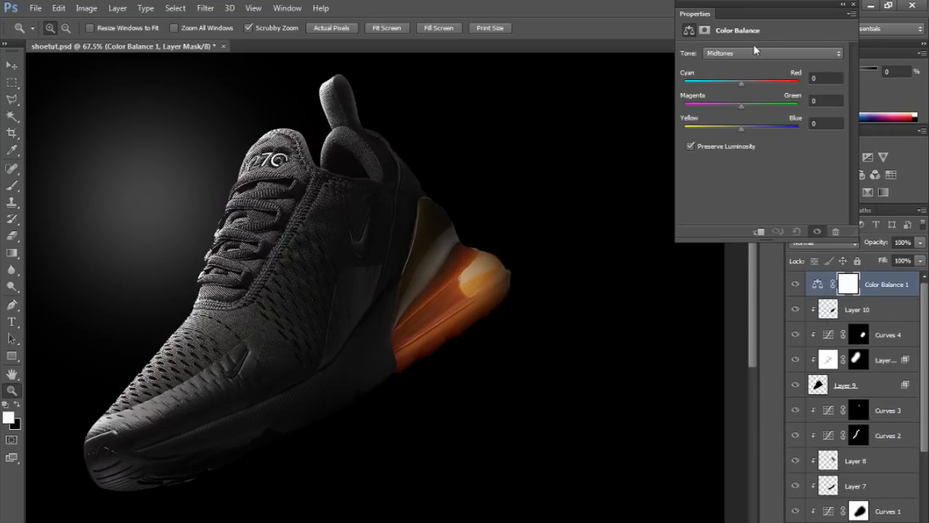
pyautogui.moveTo(790, 87); pyautogui.dragTo(779, 84)
pyautogui.moveTo(740, 129); pyautogui.dragTo(704, 130)
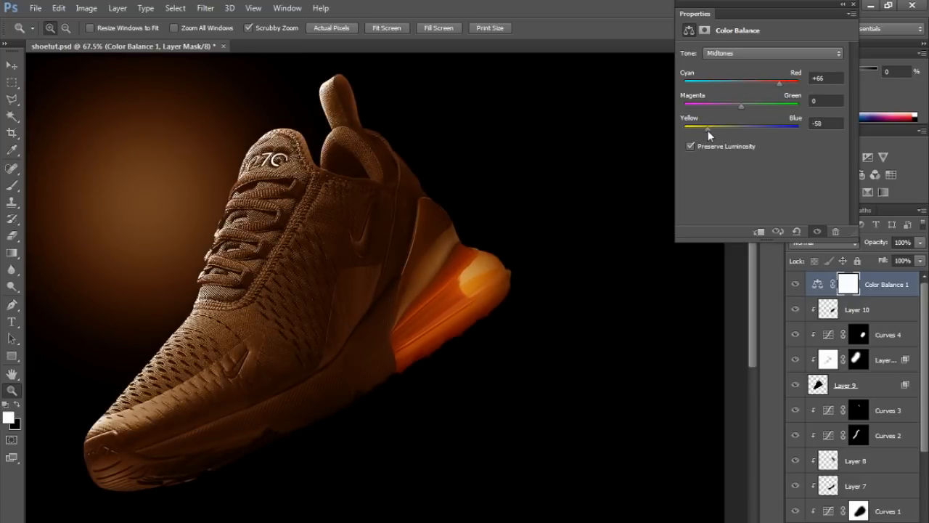
pyautogui.click(853, 4)
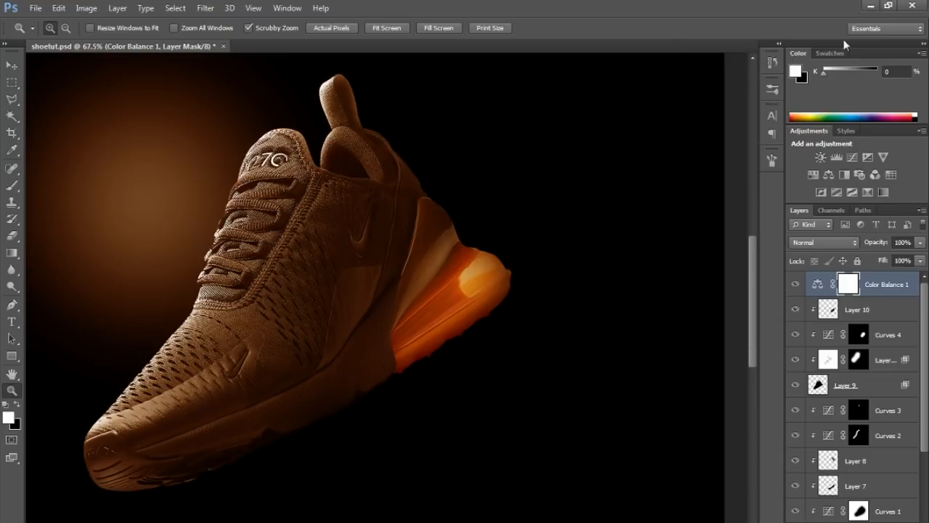
# - Invert the Color Balance mask to black and paint white over the shoe's heel half with a soft 615 px brush
pyautogui.hotkey('ctrl', 'i')
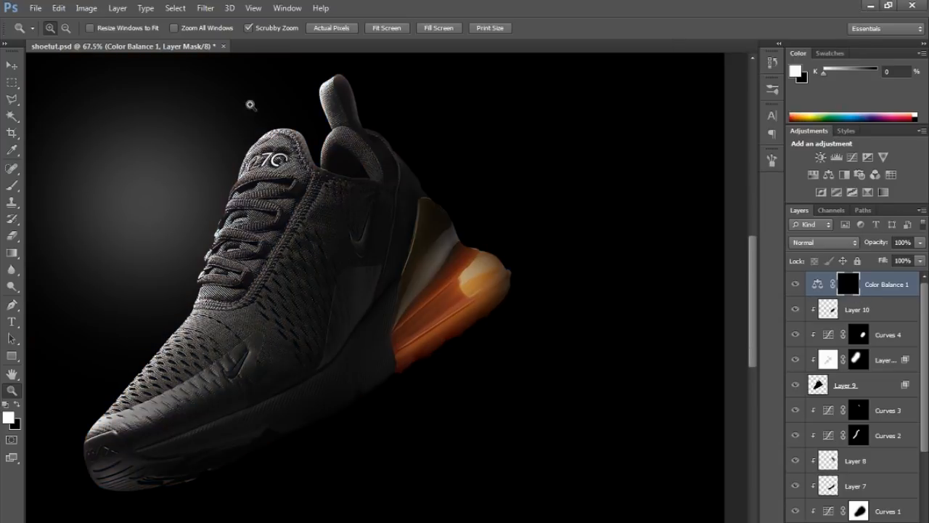
pyautogui.press('b')
pyautogui.moveTo(479, 289)
pyautogui.mouseDown()
pyautogui.moveTo(555, 306)
pyautogui.moveTo(565, 123)
pyautogui.mouseUp()
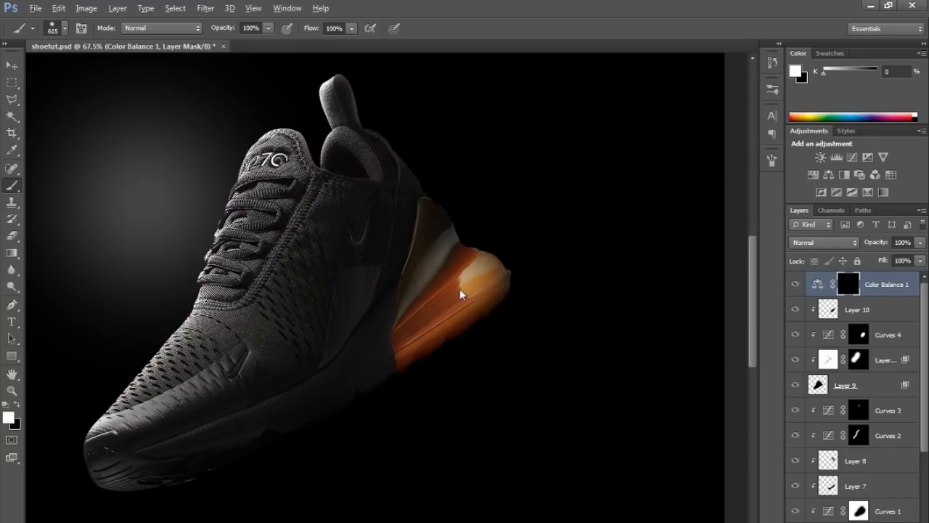
pyautogui.click(455, 300)
pyautogui.press('z')
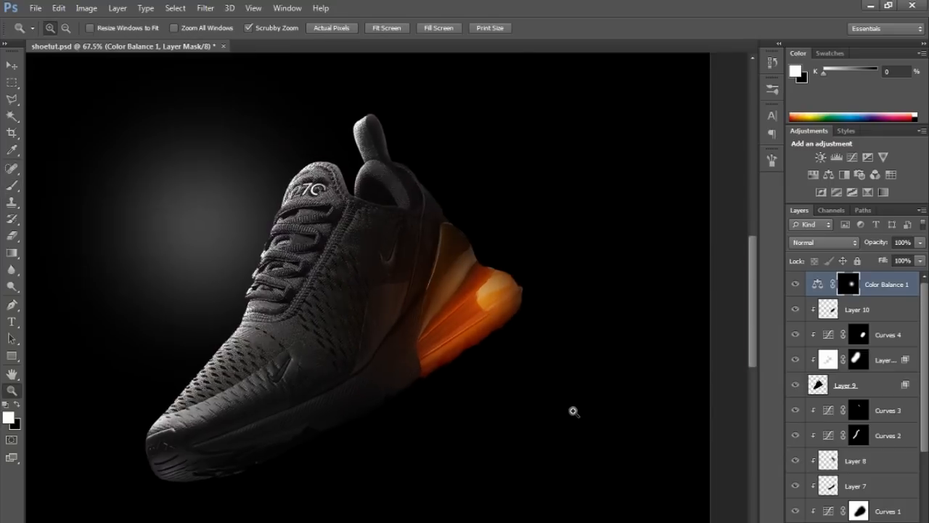
pyautogui.moveTo(571, 409); pyautogui.dragTo(564, 415)
pyautogui.moveTo(484, 327); pyautogui.dragTo(530, 327)
pyautogui.press('b')
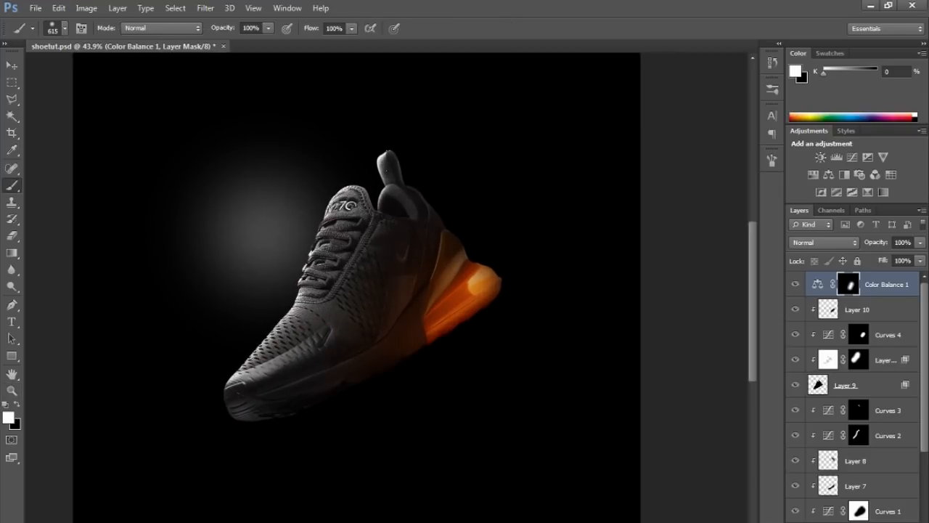
# - Paint black on the Color Balance mask over the air unit with a soft 300 px brush, and compare before and after
pyautogui.press('x')
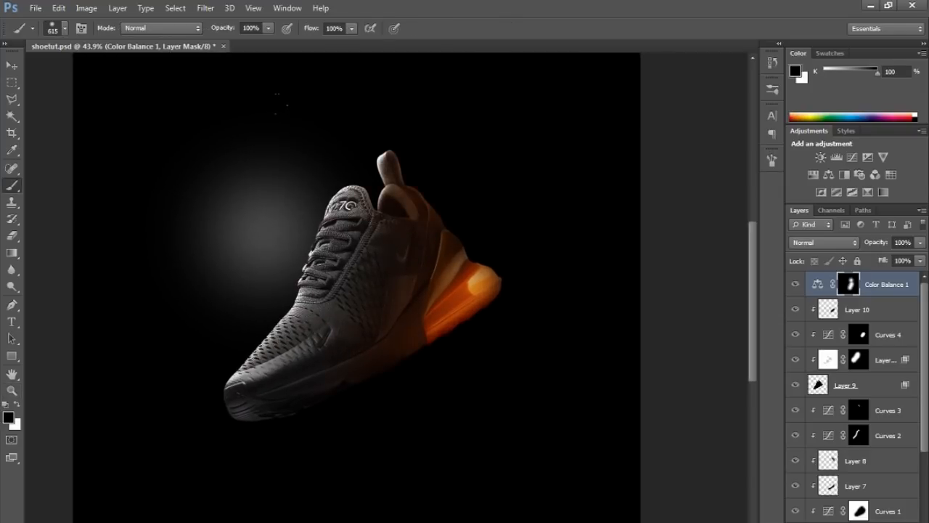
pyautogui.press('z')
pyautogui.moveTo(517, 213)
pyautogui.mouseDown()
pyautogui.moveTo(508, 213)
pyautogui.moveTo(530, 213)
pyautogui.mouseUp()
pyautogui.press('b')
pyautogui.moveTo(508, 272); pyautogui.dragTo(461, 281)
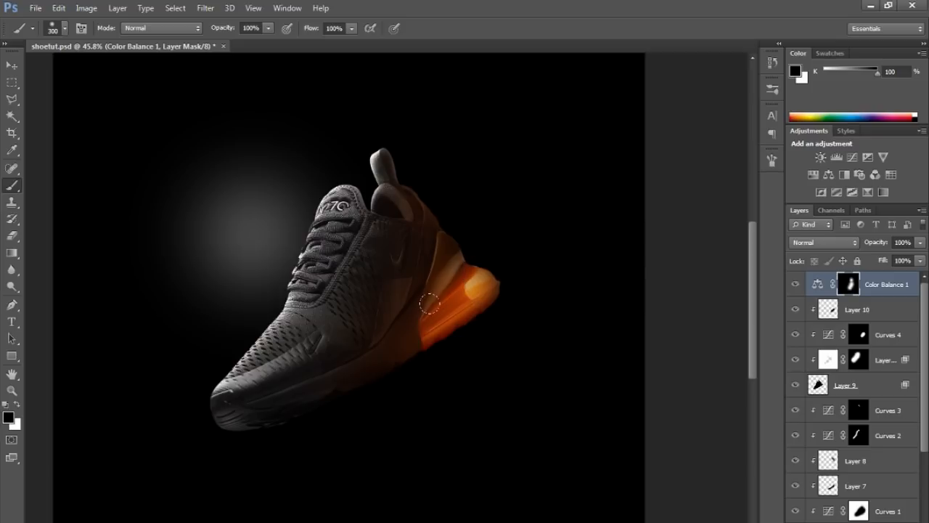
pyautogui.press('z')
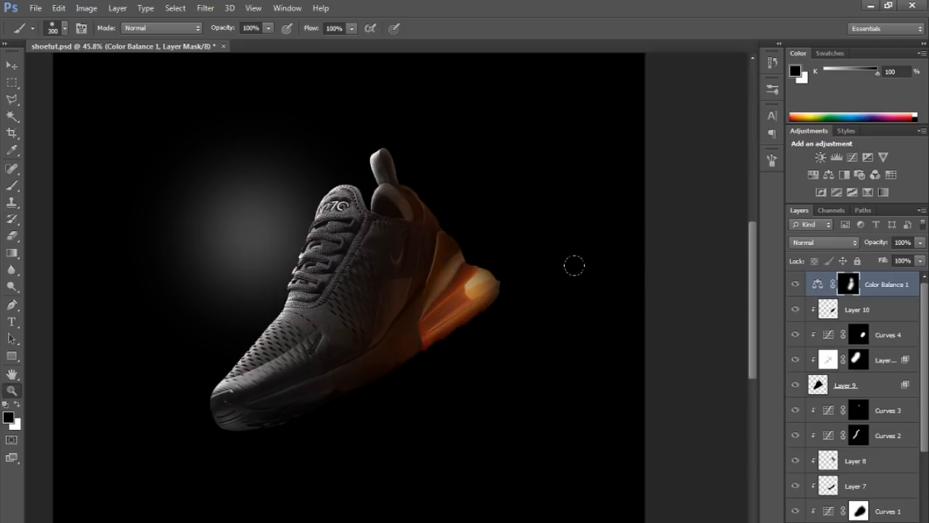
pyautogui.hotkey('ctrl', '-')
pyautogui.click(795, 284)
pyautogui.moveTo(499, 291); pyautogui.dragTo(510, 289)
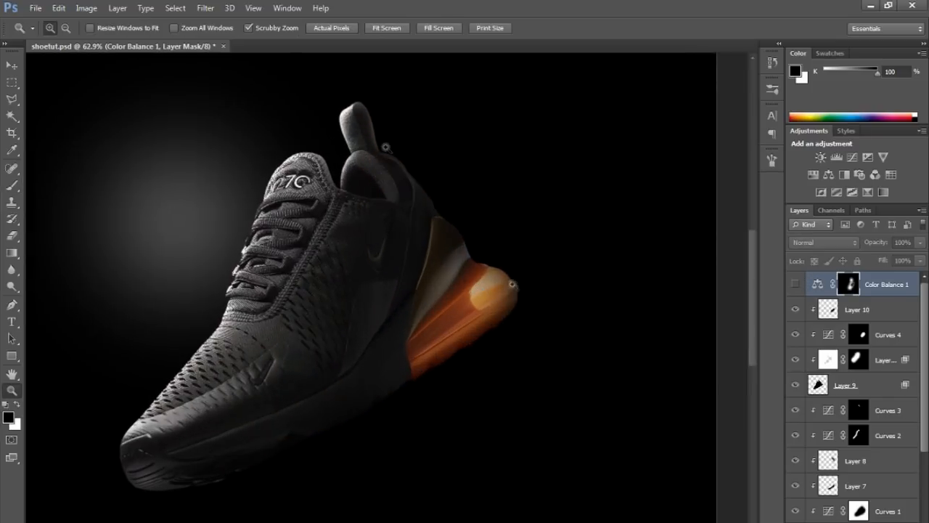
pyautogui.scroll(-3, 443, 253)
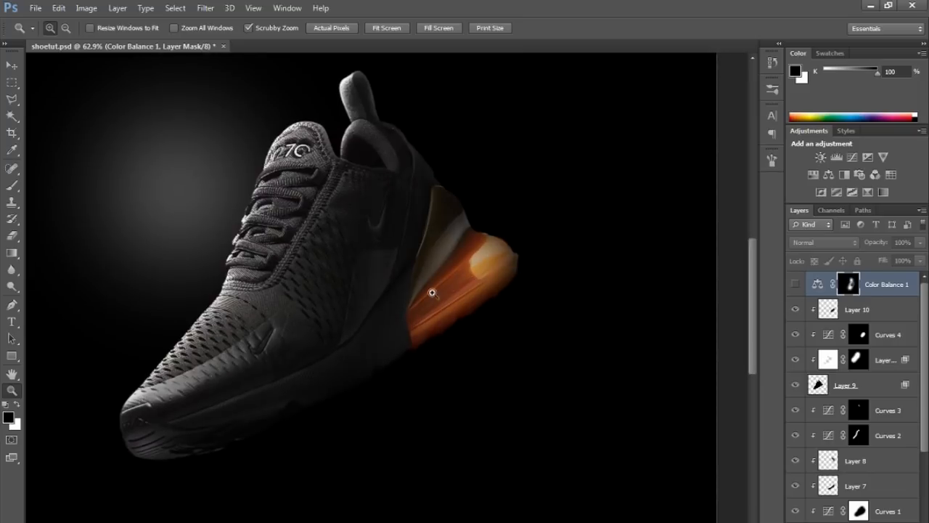
pyautogui.click(796, 287)
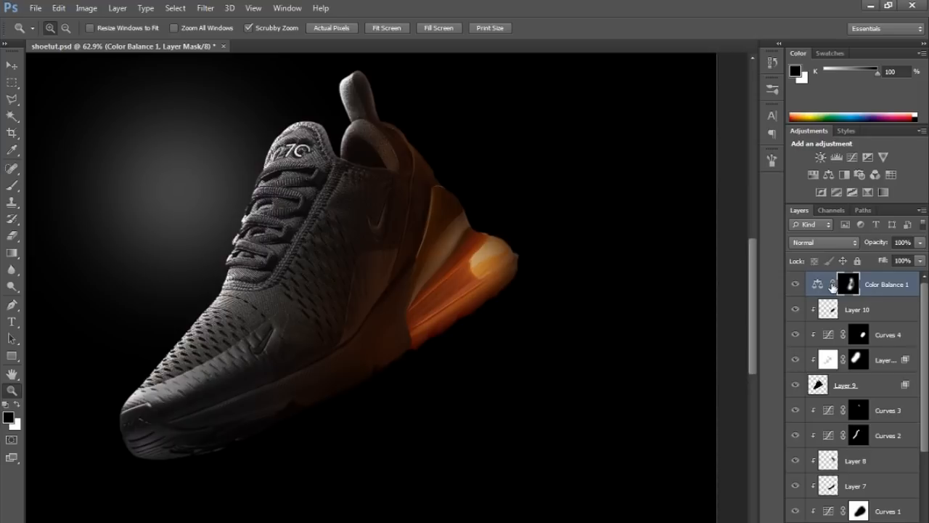
# - Hide the Color Balance adjustment, add a new layer beneath it and set the foreground color to orange f85e0a
pyautogui.click(795, 284)
pyautogui.hotkey('ctrl', 'shift', 'alt', 'n')
pyautogui.press('b')
pyautogui.keyDown('alt'); pyautogui.click(488, 262); pyautogui.keyUp('alt')
pyautogui.moveTo(489, 262); pyautogui.dragTo(454, 269)
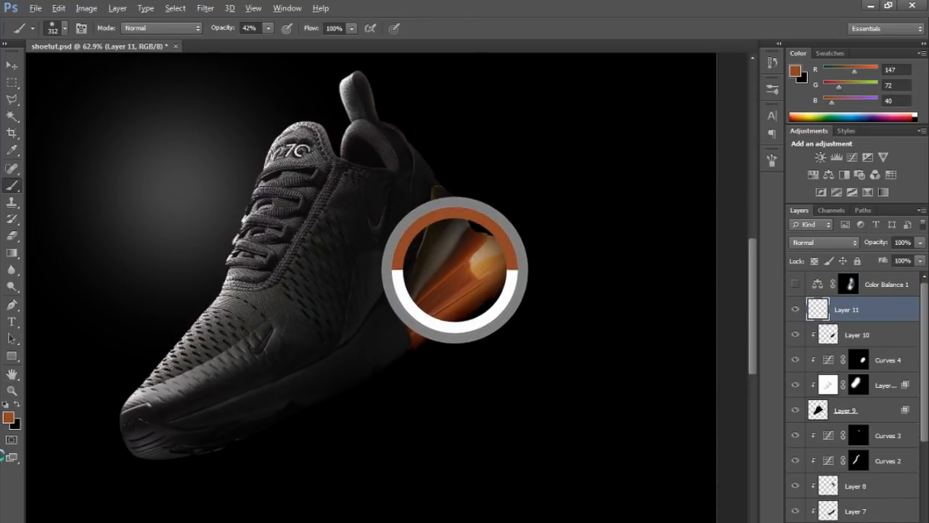
pyautogui.click(8, 416)
pyautogui.click(635, 257)
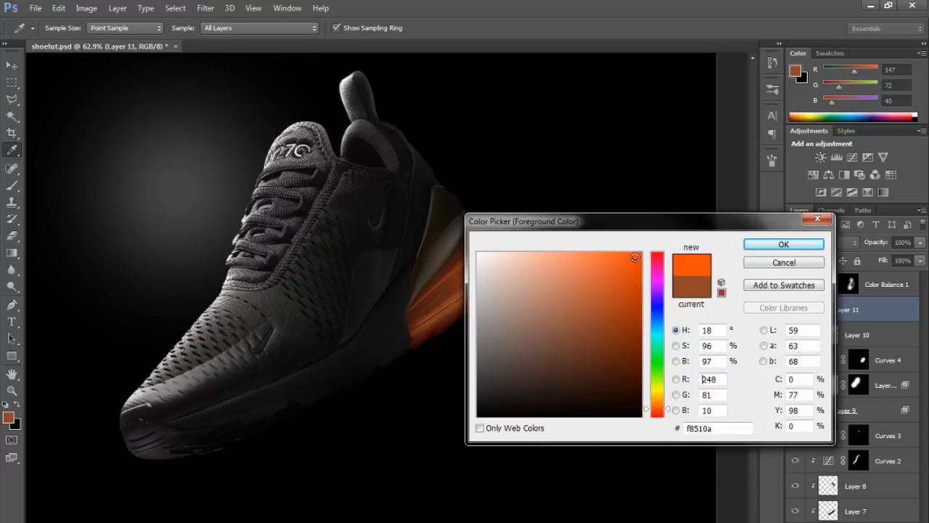
pyautogui.moveTo(659, 415); pyautogui.dragTo(660, 411)
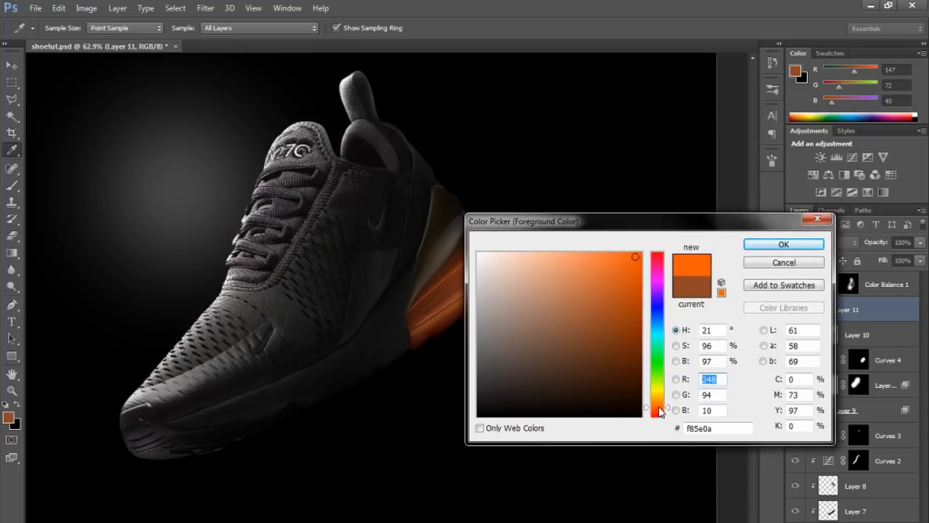
pyautogui.click(805, 244)
# - Paint an orange glow over the heel with a soft 576 px brush at 100% opacity and blend the layer as Screen
pyautogui.press('b')
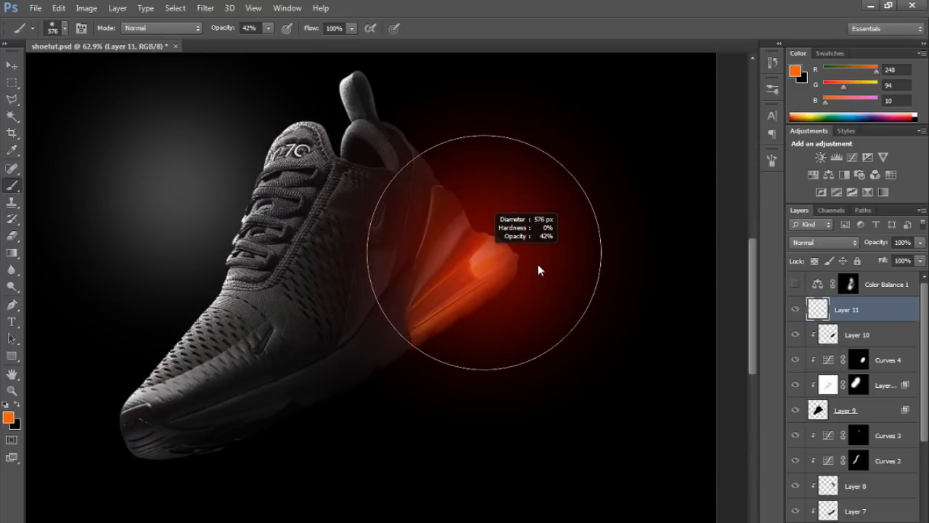
pyautogui.click(268, 28)
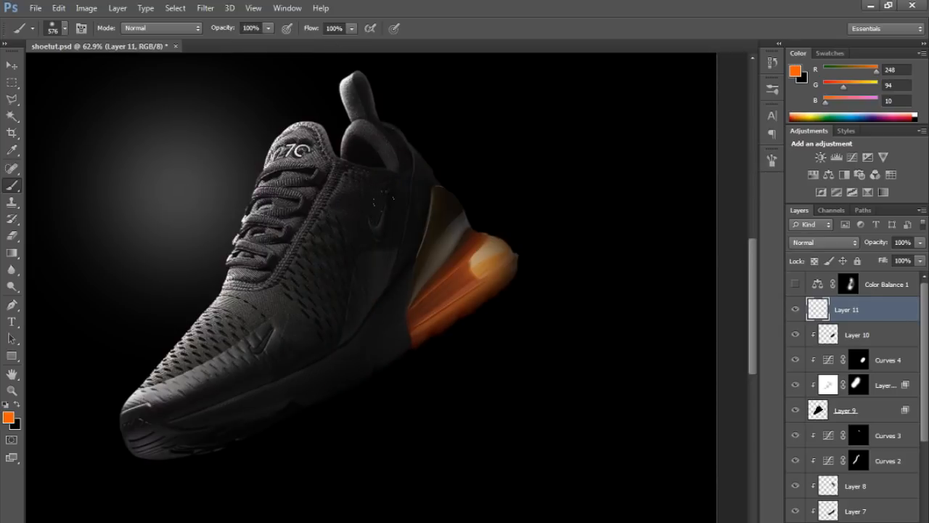
pyautogui.click(463, 284)
pyautogui.click(824, 242)
pyautogui.click(808, 109)
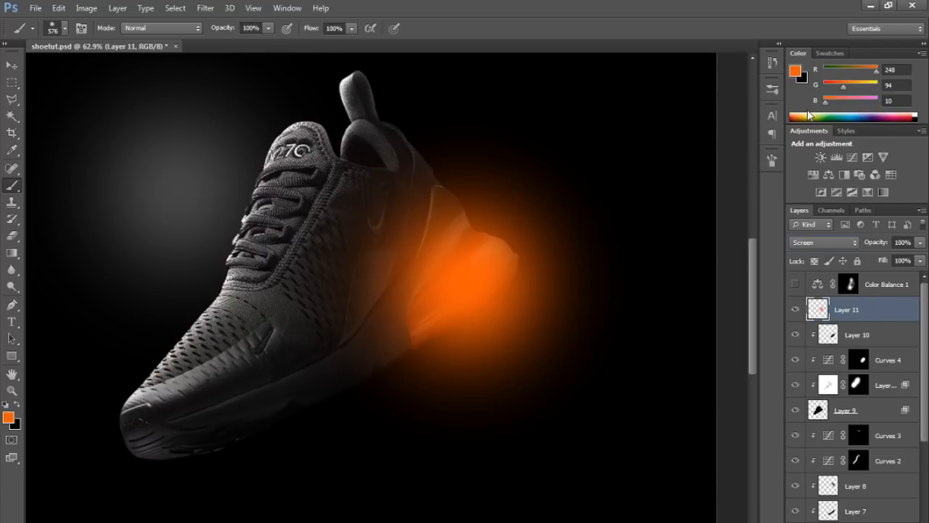
# - Lower the orange glow layer's opacity to 57% and clip it to the shoe
pyautogui.click(12, 390)
pyautogui.moveTo(279, 301); pyautogui.dragTo(228, 283)
pyautogui.click(919, 244)
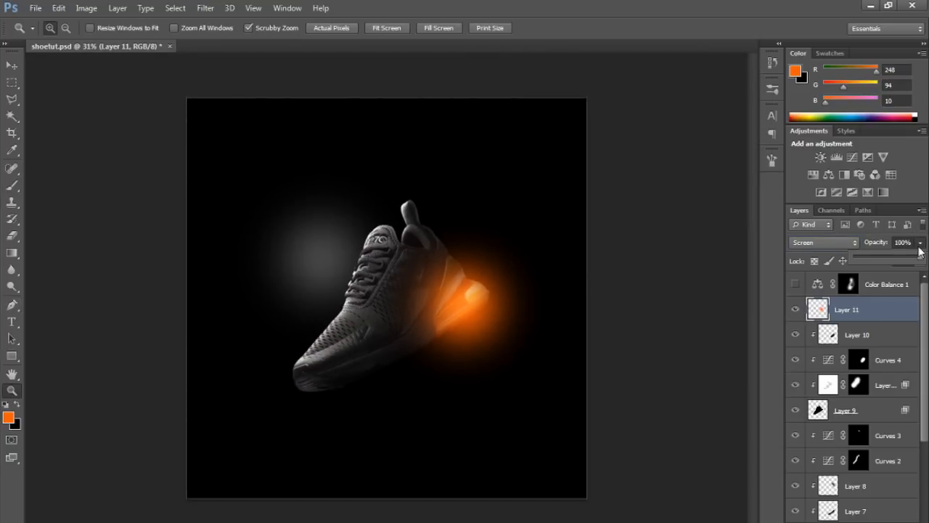
pyautogui.moveTo(893, 260); pyautogui.dragTo(857, 317)
pyautogui.keyDown('alt'); pyautogui.click(857, 317); pyautogui.keyUp('alt')
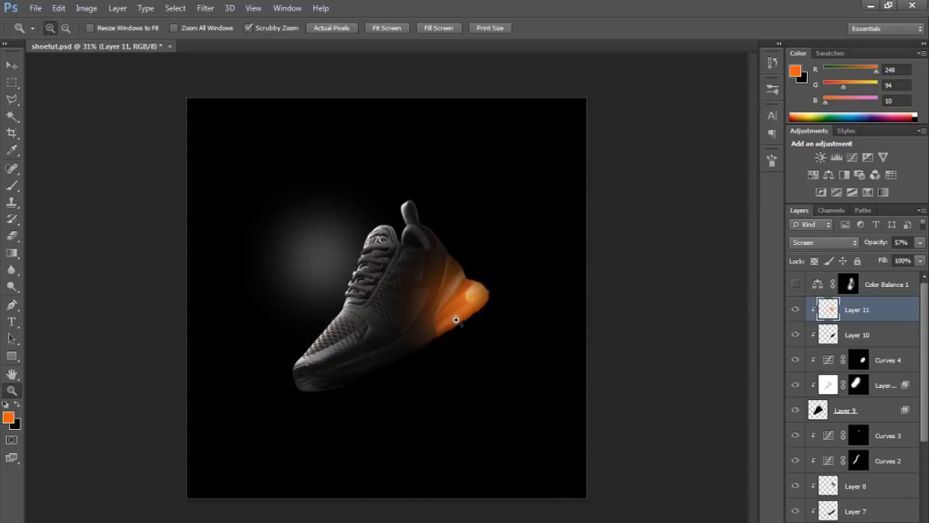
# - Remove the orange glow layer and show the Color Balance adjustment again
pyautogui.hotkey('ctrl', 'e')
pyautogui.click(793, 286)
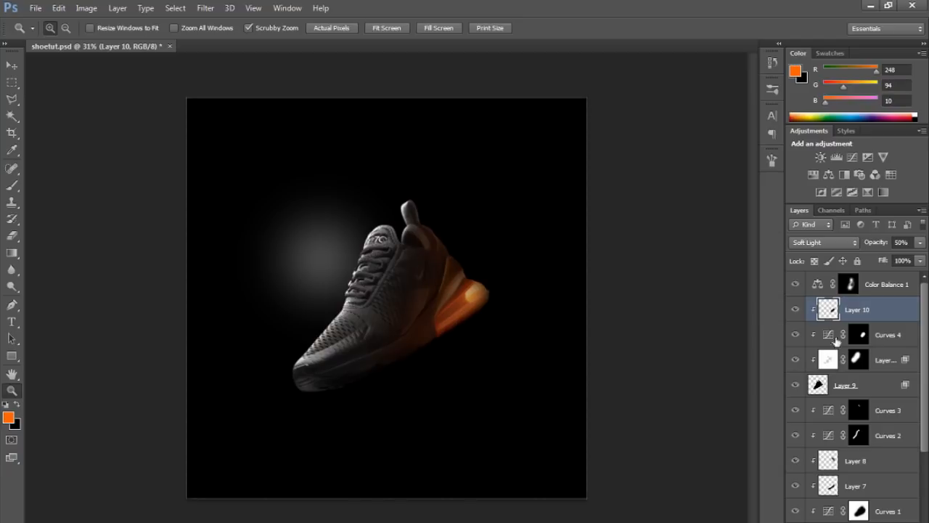
pyautogui.moveTo(446, 207); pyautogui.dragTo(478, 246)
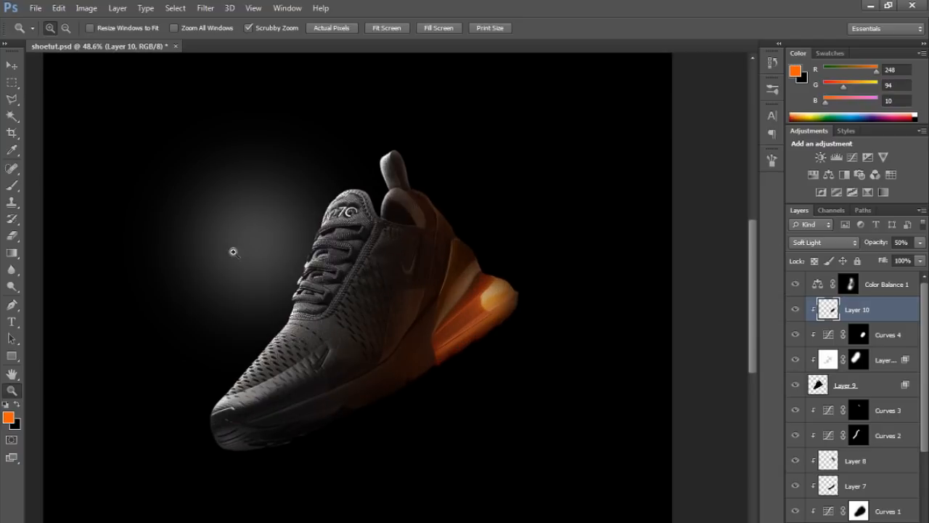
pyautogui.scroll(-3, 881, 359)
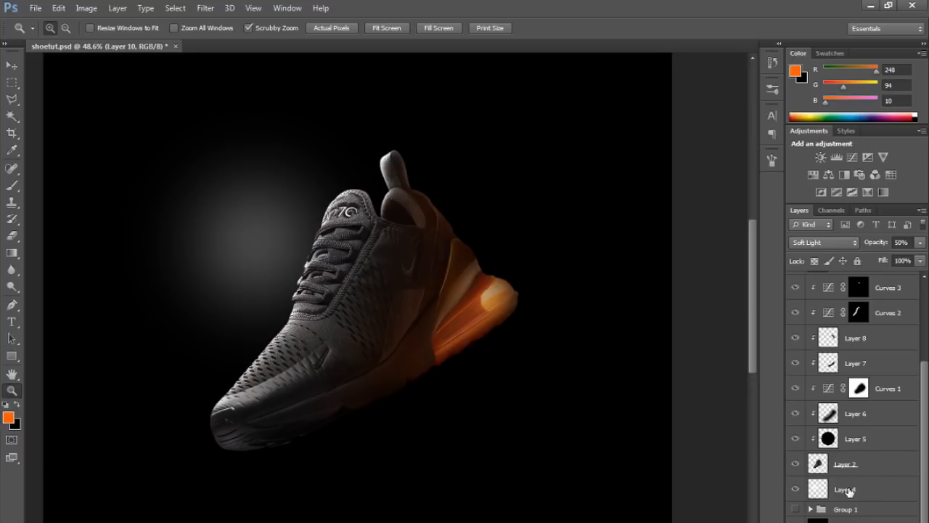
# - Add a new layer above the white glow layer and paint an orange glow behind the laces with a soft 699 px brush
pyautogui.click(846, 491)
pyautogui.click(795, 489)
pyautogui.click(795, 489)
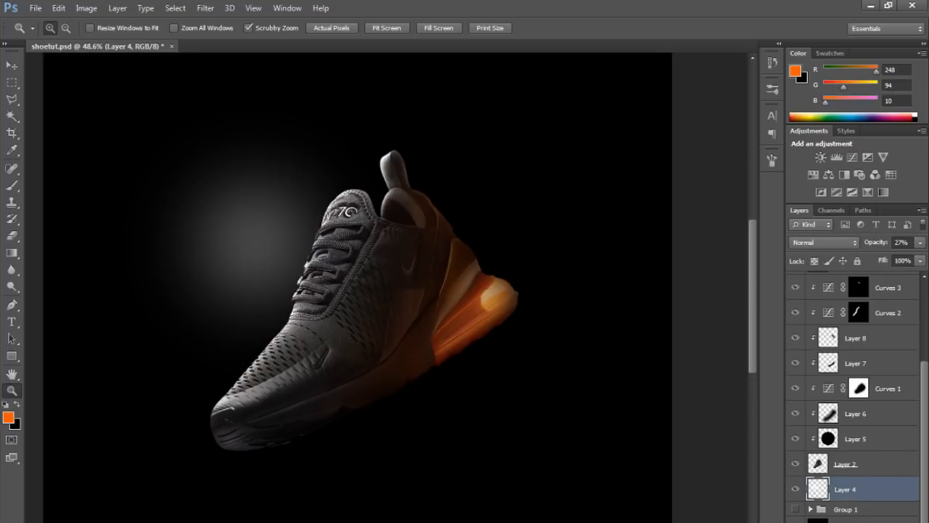
pyautogui.hotkey('ctrl', 'shift', 'alt', 'n')
pyautogui.press('b')
pyautogui.click(289, 250)
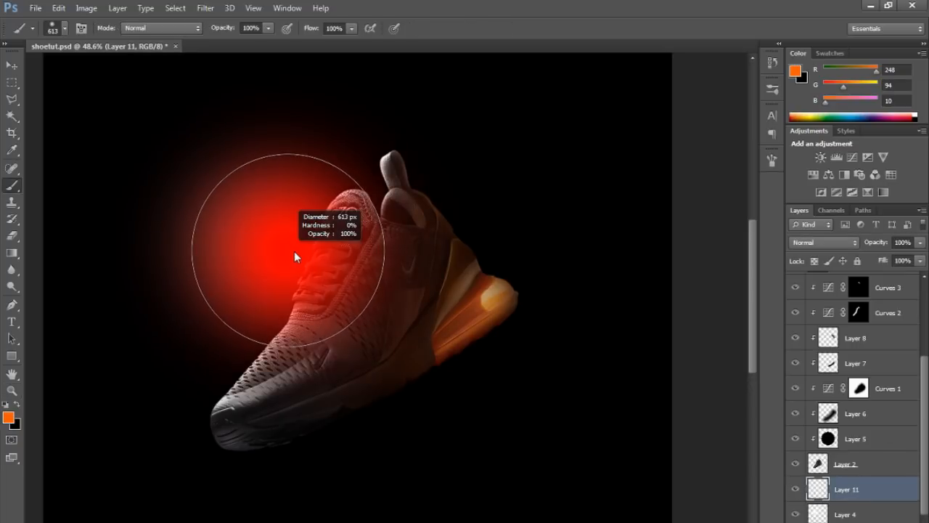
pyautogui.moveTo(267, 242); pyautogui.dragTo(281, 246)
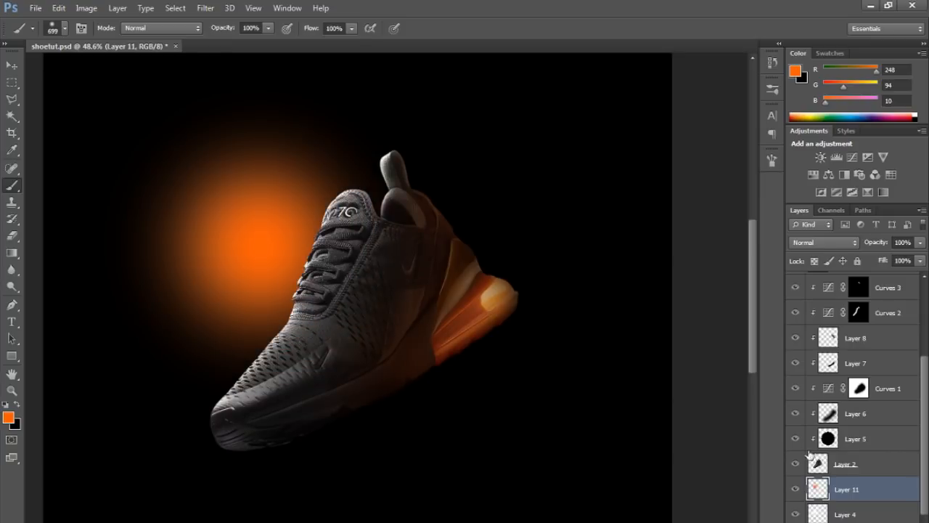
# - Move the orange glow layer beneath the white glow layer and blend the white glow as Soft Light, trying Overlay first
pyautogui.moveTo(841, 489); pyautogui.dragTo(844, 517)
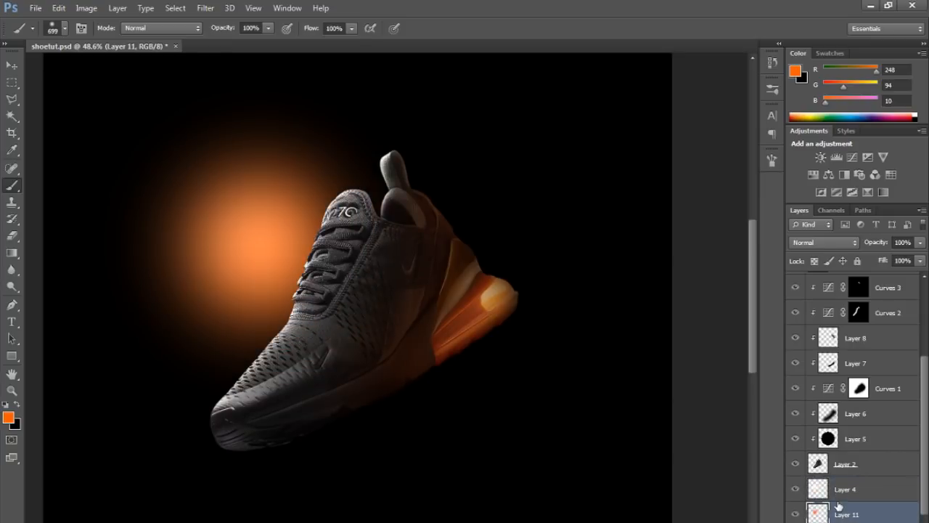
pyautogui.hotkey('alt', ']')
pyautogui.click(811, 242)
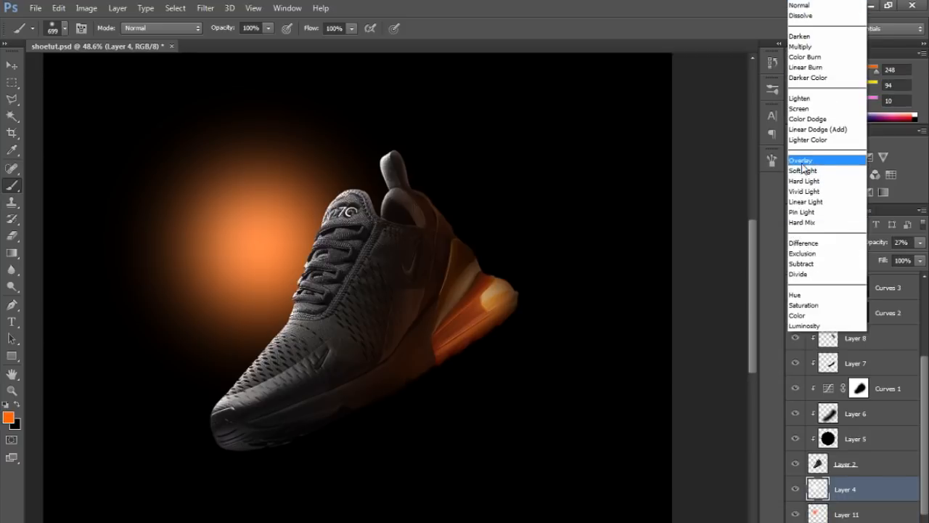
pyautogui.click(807, 159)
pyautogui.click(11, 390)
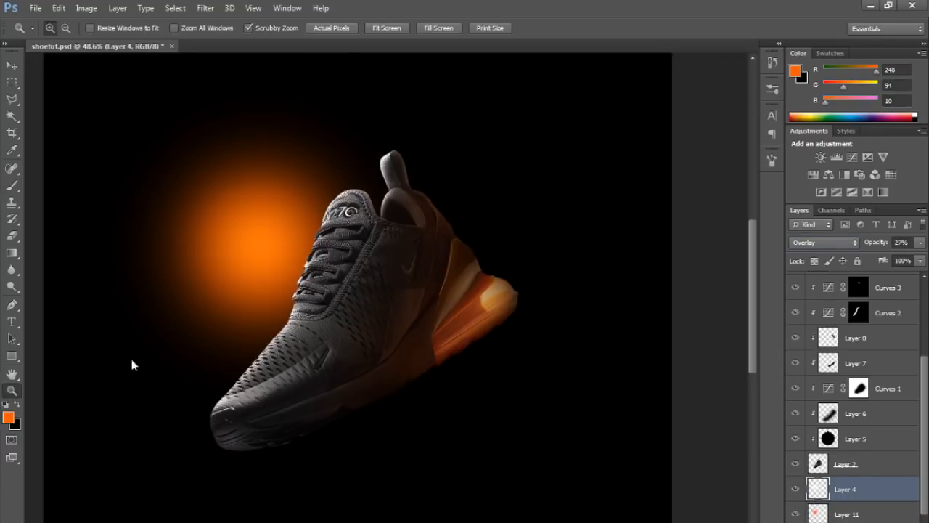
pyautogui.moveTo(131, 363); pyautogui.dragTo(104, 367)
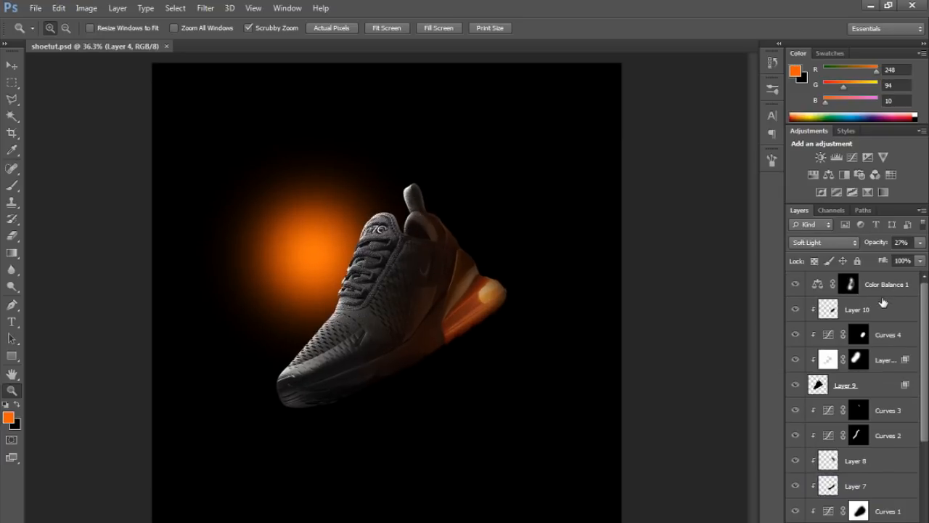
# - Clip the existing heel Color Balance adjustment to the shoe layers below it
pyautogui.click(883, 303)
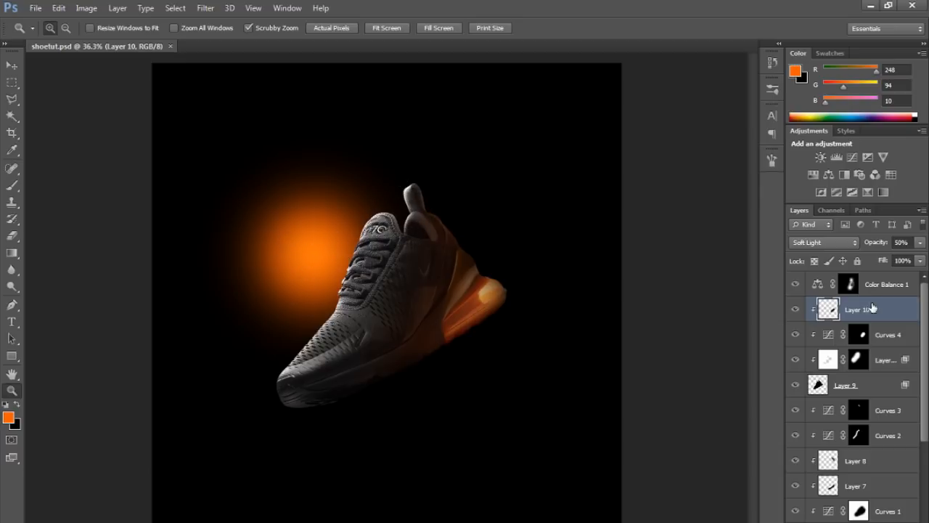
pyautogui.click(854, 518)
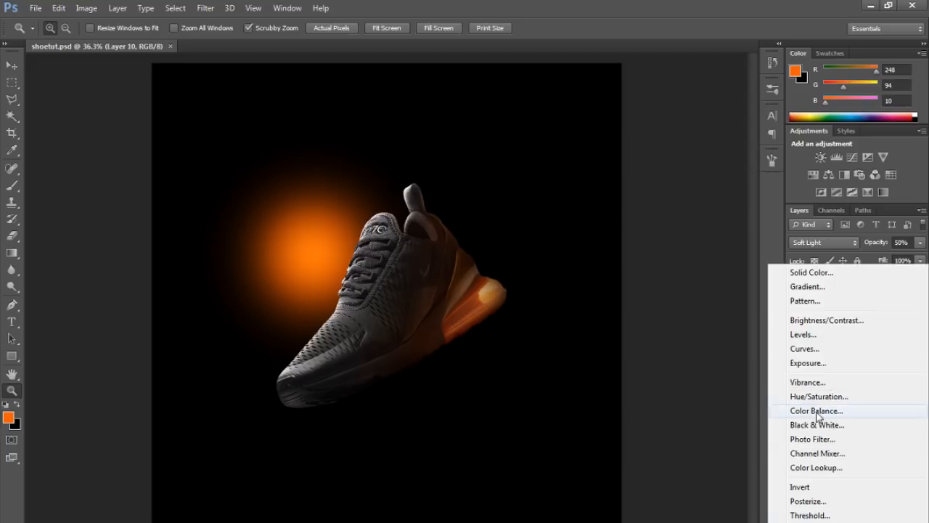
pyautogui.click(703, 274)
pyautogui.keyDown('alt'); pyautogui.click(880, 294); pyautogui.keyUp('alt')
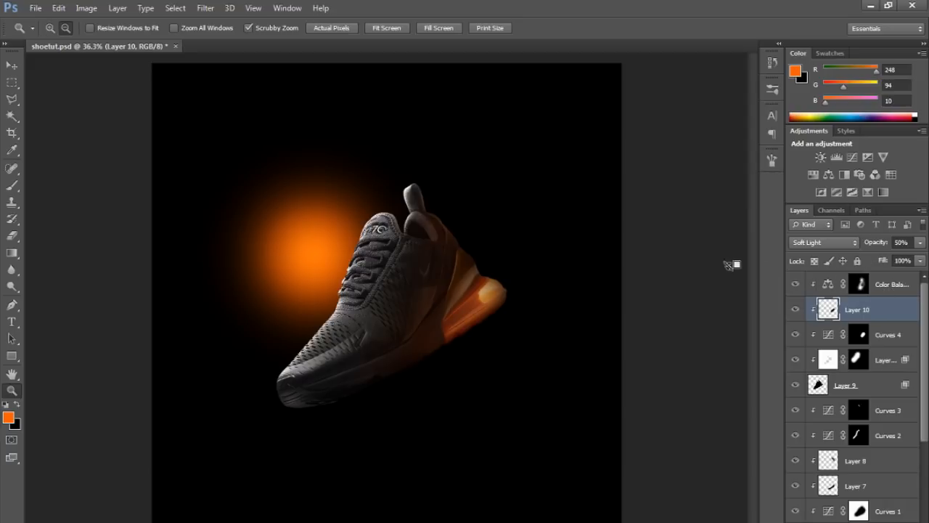
# - Add a second Color Balance adjustment clipped to the shoe, shifting its midtones to +62 red
pyautogui.click(892, 291)
pyautogui.click(860, 517)
pyautogui.click(834, 407)
pyautogui.moveTo(741, 84); pyautogui.dragTo(778, 85)
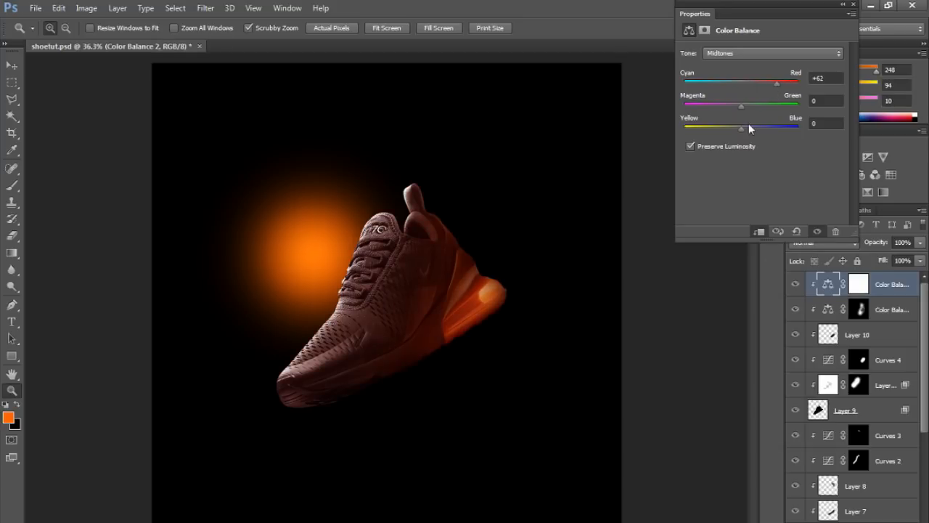
pyautogui.click(899, 233)
# - Invert the new Color Balance mask to black and paint white over the laces and front upper to reveal the tint
pyautogui.click(859, 284)
pyautogui.press('d')
pyautogui.hotkey('ctrl', 'i')
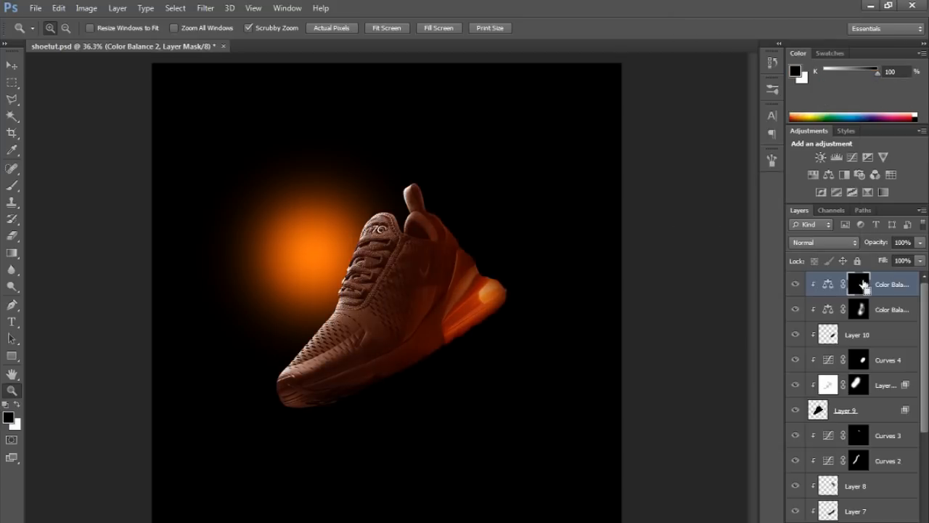
pyautogui.press('b')
pyautogui.press('x')
pyautogui.moveTo(389, 228); pyautogui.dragTo(383, 228)
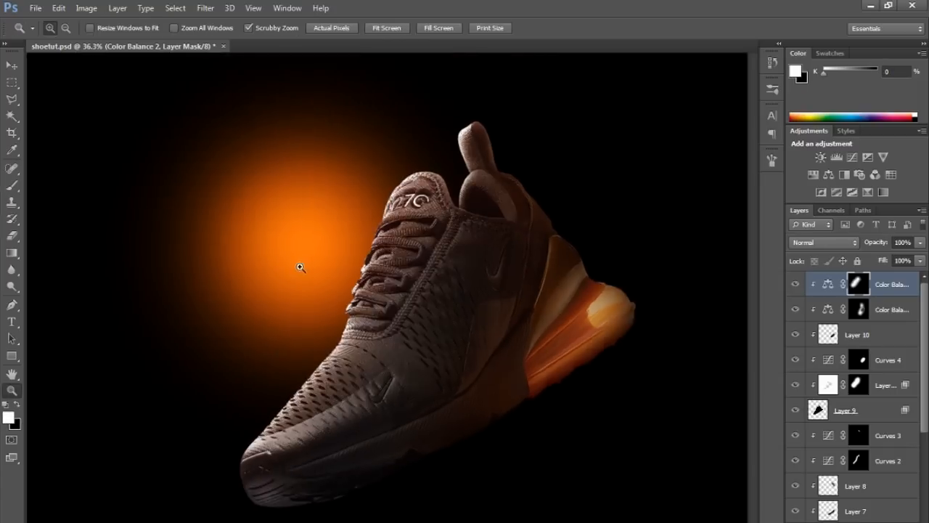
pyautogui.keyDown('alt'); pyautogui.click(300, 267); pyautogui.keyUp('alt')
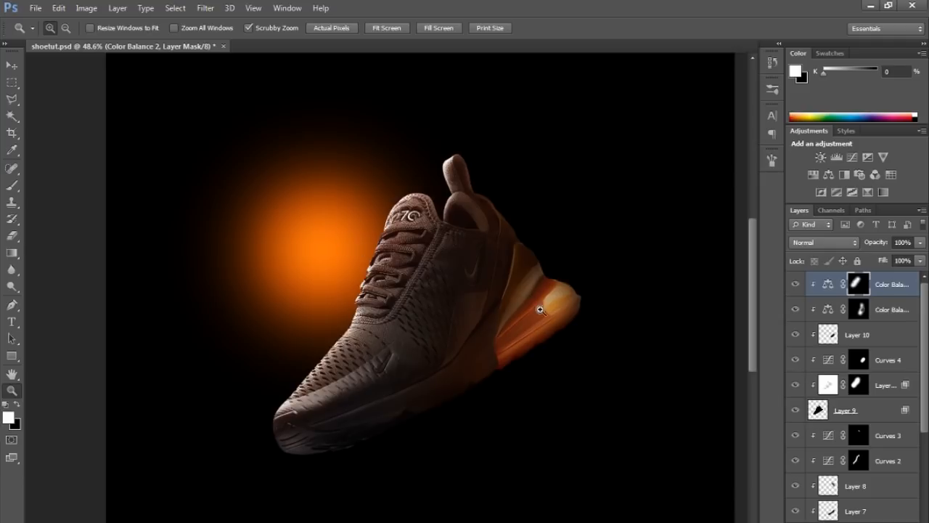
# - Lower the second Color Balance adjustment's opacity to 43% and compare the shoe with and without it
pyautogui.click(920, 243)
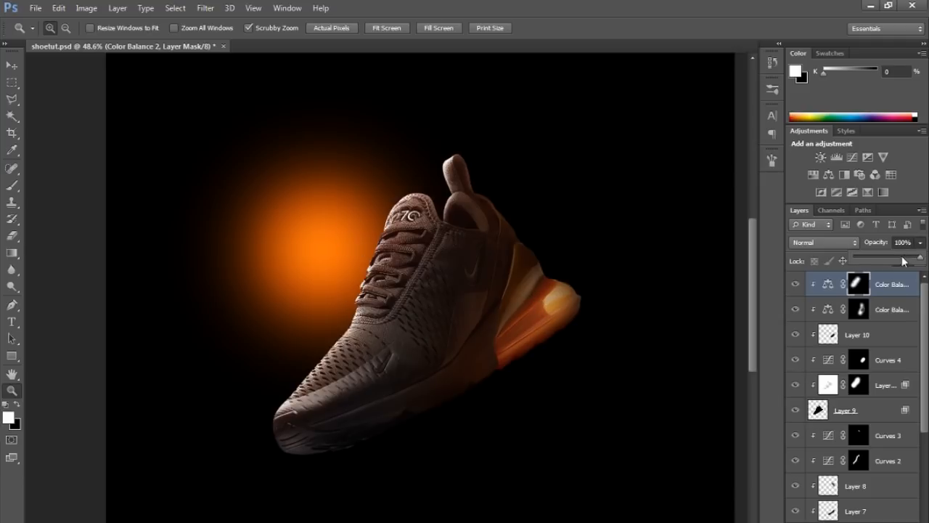
pyautogui.moveTo(895, 258); pyautogui.dragTo(895, 258)
pyautogui.moveTo(440, 214); pyautogui.dragTo(479, 220)
pyautogui.click(796, 285)
pyautogui.click(797, 286)
pyautogui.moveTo(507, 255); pyautogui.dragTo(401, 272)
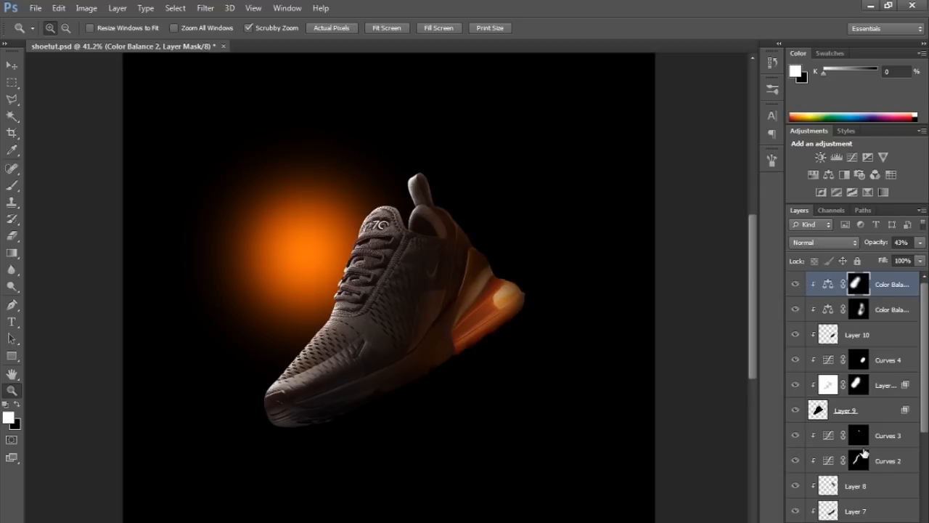
# - Load the shoe's outline as a selection from Layer 9 and add a new layer at the top of the stack
pyautogui.press('Delete')
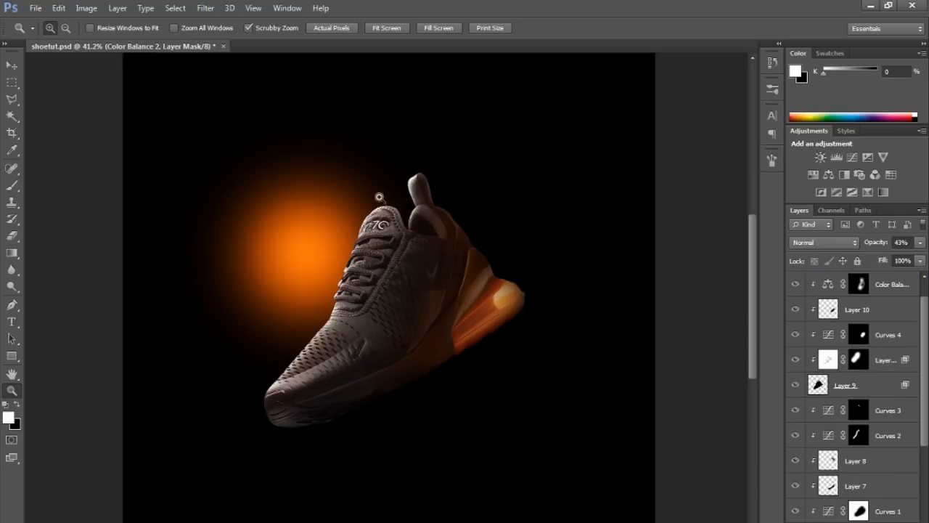
pyautogui.keyDown('ctrl'); pyautogui.click(818, 385); pyautogui.keyUp('ctrl')
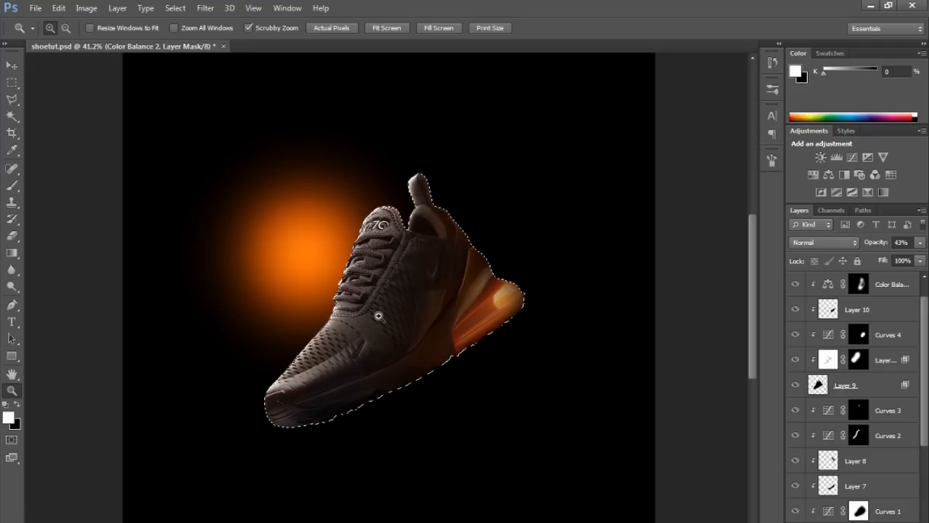
pyautogui.scroll(1, 848, 342)
pyautogui.click(900, 521)
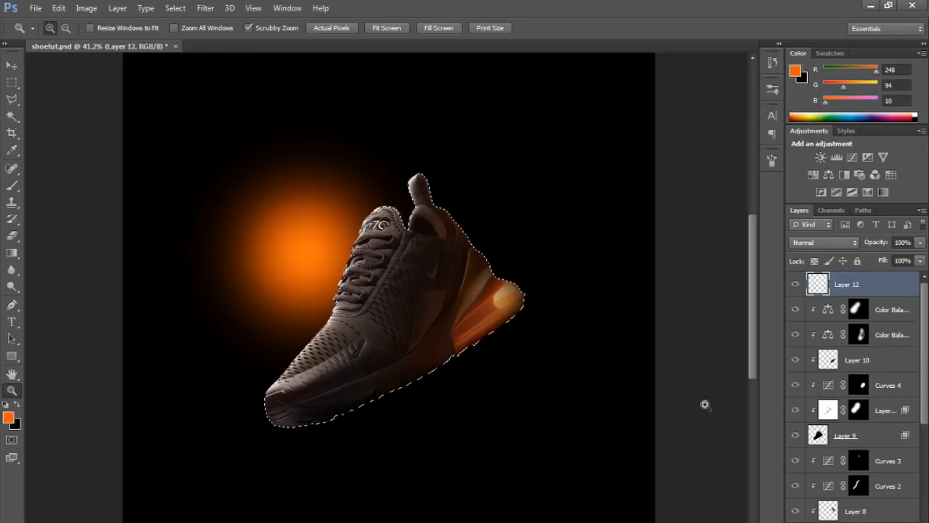
# - Paint the selected shoe shape solid black with a 1097 px brush and reduce the layer's Fill to 0%
pyautogui.press('b')
pyautogui.press('x')
pyautogui.moveTo(406, 245); pyautogui.dragTo(469, 248)
pyautogui.moveTo(473, 147); pyautogui.dragTo(458, 500)
pyautogui.click(920, 260)
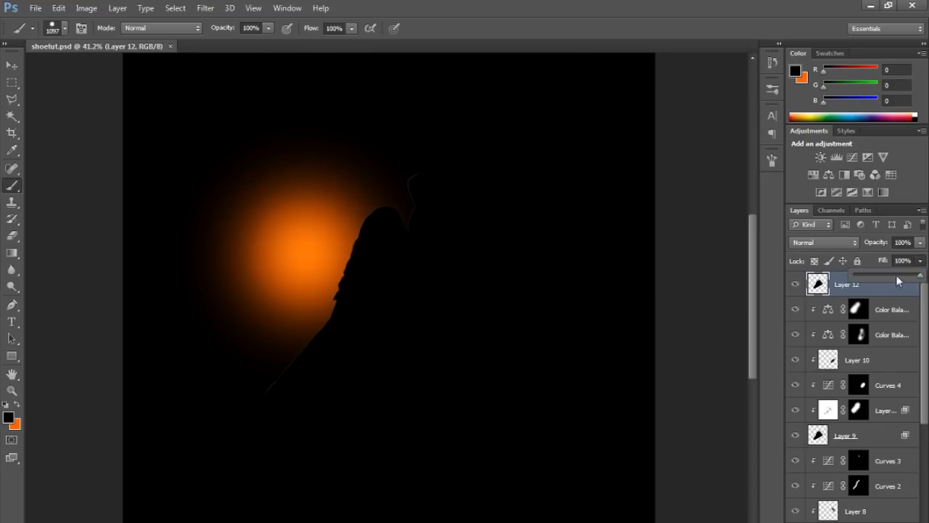
pyautogui.moveTo(895, 275); pyautogui.dragTo(838, 280)
# - Give the black shoe layer a Screen Inner Glow at 100% opacity in orange f8750d and increase its size
pyautogui.doubleClick(881, 291)
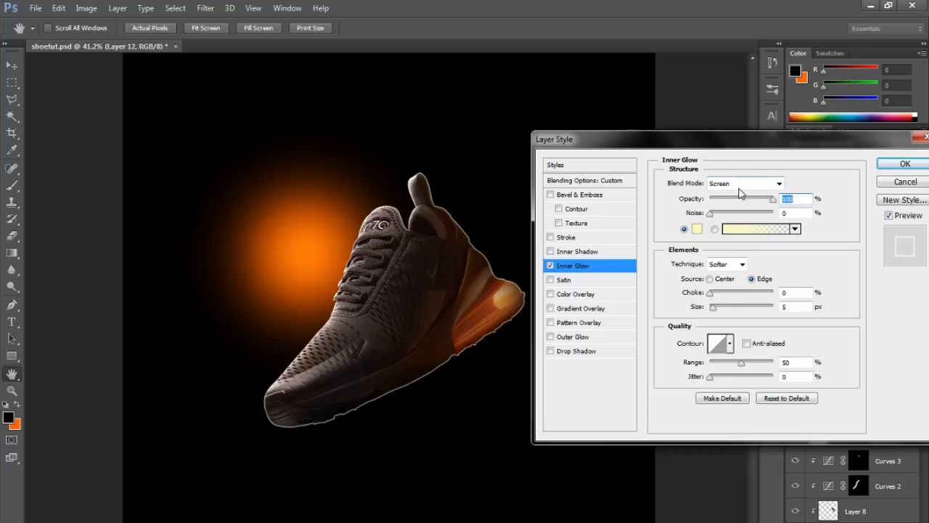
pyautogui.click(697, 229)
pyautogui.click(320, 244)
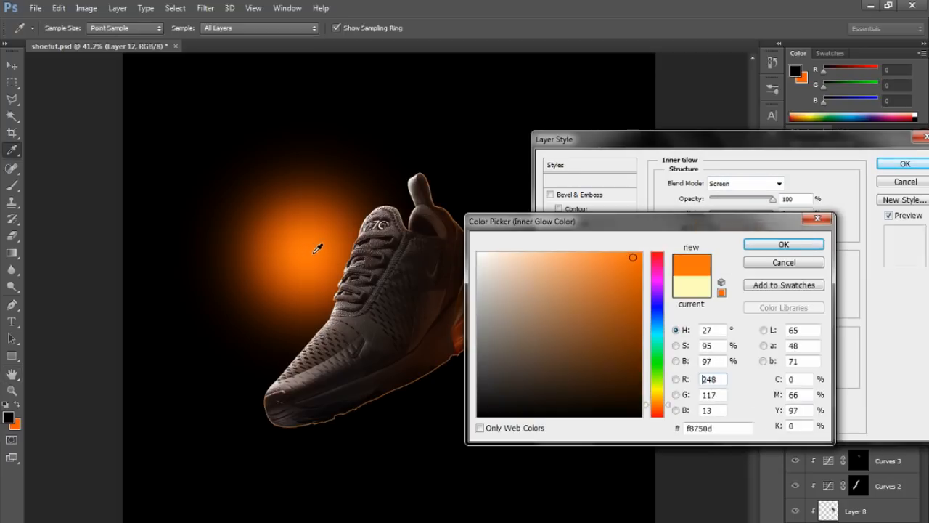
pyautogui.press('Return')
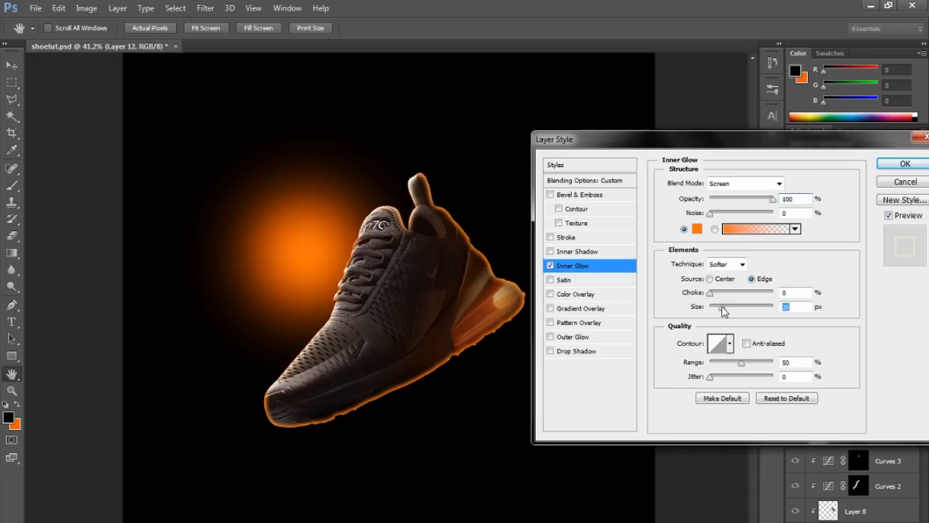
pyautogui.click(695, 209)
pyautogui.moveTo(723, 311)
pyautogui.mouseDown()
pyautogui.moveTo(732, 311)
pyautogui.moveTo(721, 311)
pyautogui.mouseUp()
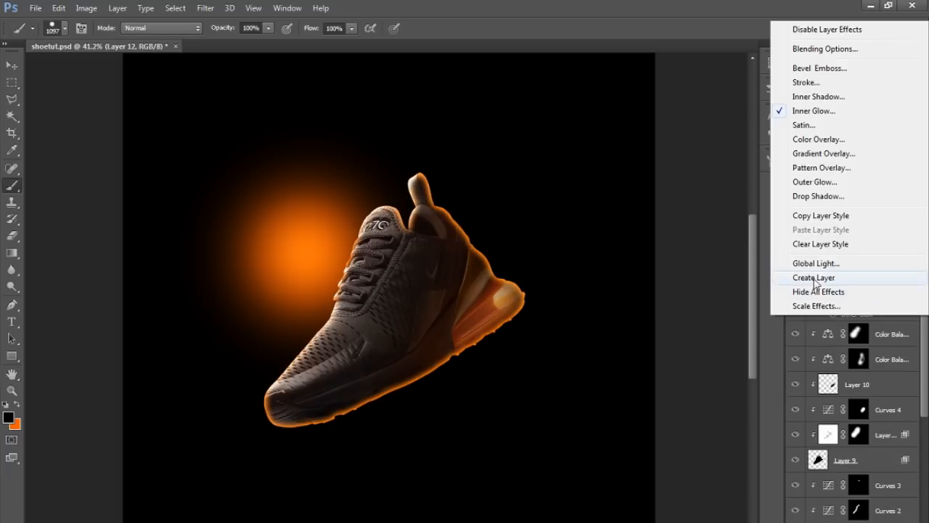
# - Separate the Inner Glow into its own layer and hide it with a black mask
pyautogui.click(815, 282)
pyautogui.click(853, 287)
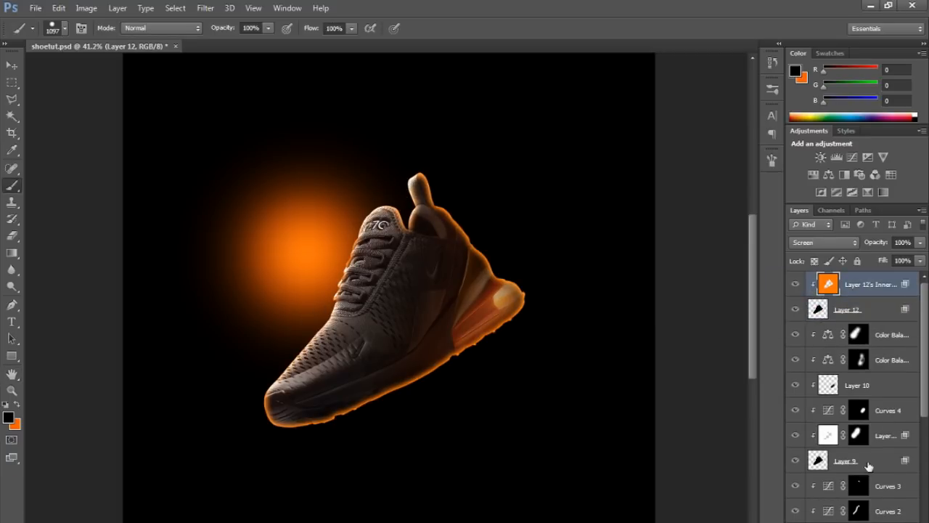
pyautogui.keyDown('alt'); pyautogui.click(841, 521); pyautogui.keyUp('alt')
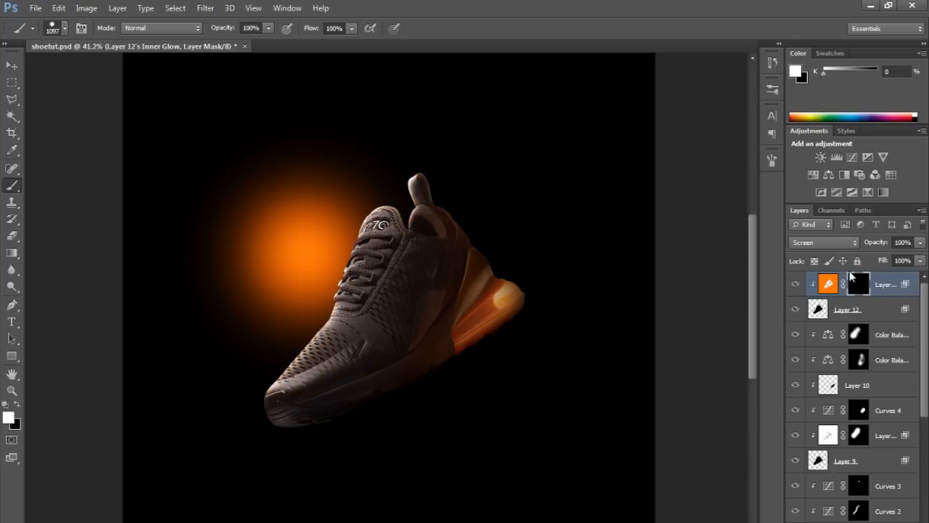
# - Paint white on the glow layer's mask to reveal the orange rim along the shoe's tongue and laces
pyautogui.keyDown('alt'); pyautogui.moveTo(390, 206); pyautogui.dragTo(313, 222); pyautogui.keyUp('alt')
pyautogui.keyDown('alt'); pyautogui.moveTo(425, 334); pyautogui.dragTo(476, 6); pyautogui.keyUp('alt')
pyautogui.click(331, 209)
pyautogui.click(299, 251)
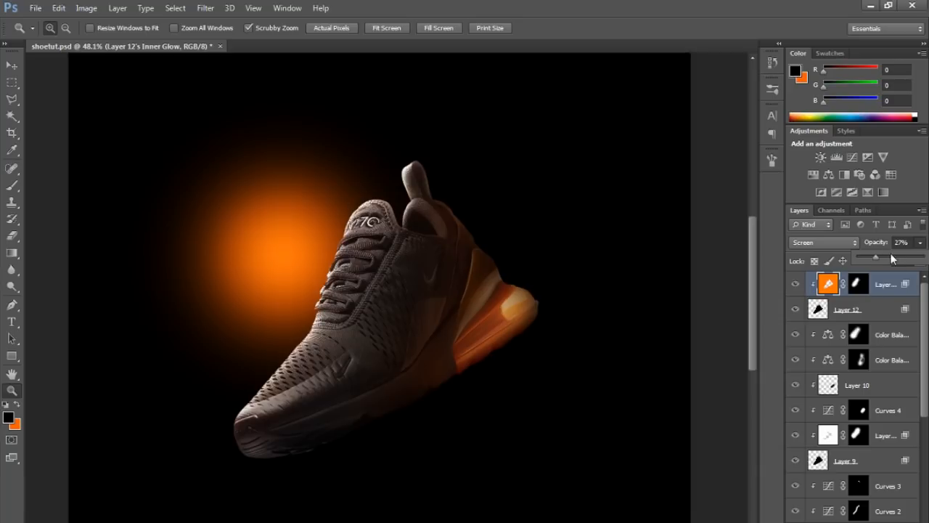
# - Lower the orange rim glow layer's opacity to 20%
pyautogui.moveTo(899, 260); pyautogui.dragTo(899, 259)
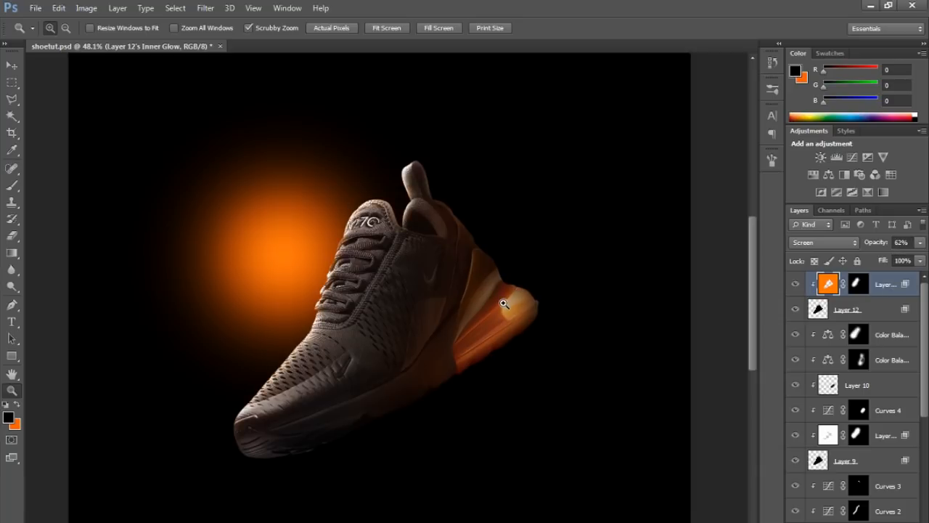
pyautogui.moveTo(920, 242); pyautogui.dragTo(880, 259)
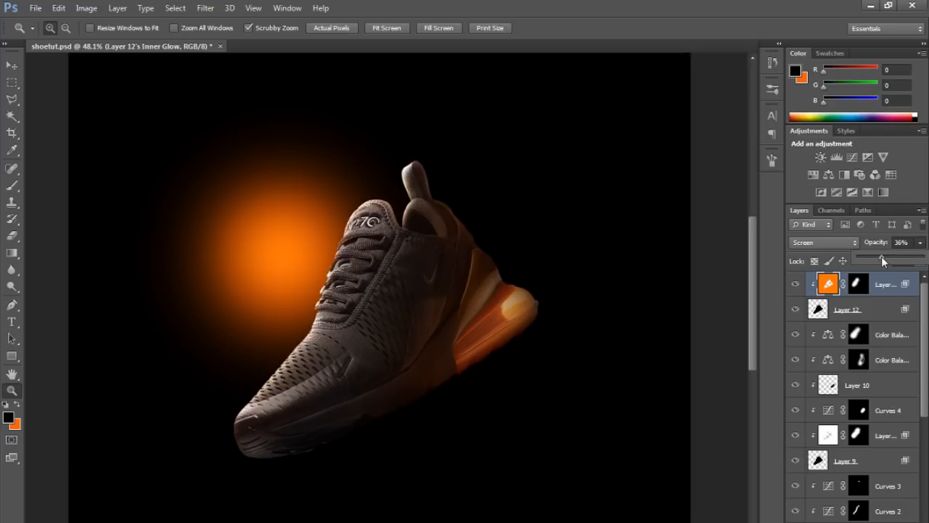
pyautogui.click(879, 259)
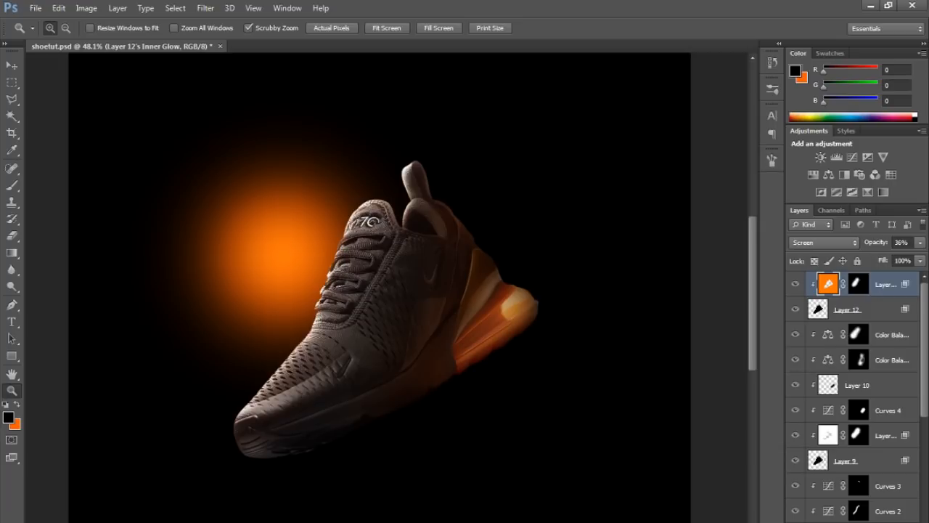
pyautogui.click(920, 243)
pyautogui.moveTo(879, 258); pyautogui.dragTo(868, 258)
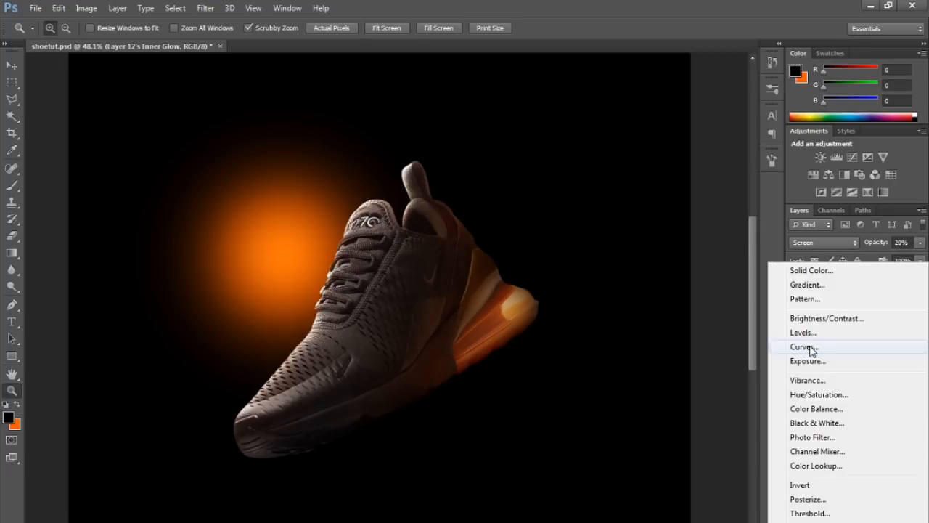
# - Add a Curves adjustment at the top of the stack and raise its Red channel curve
pyautogui.click(804, 347)
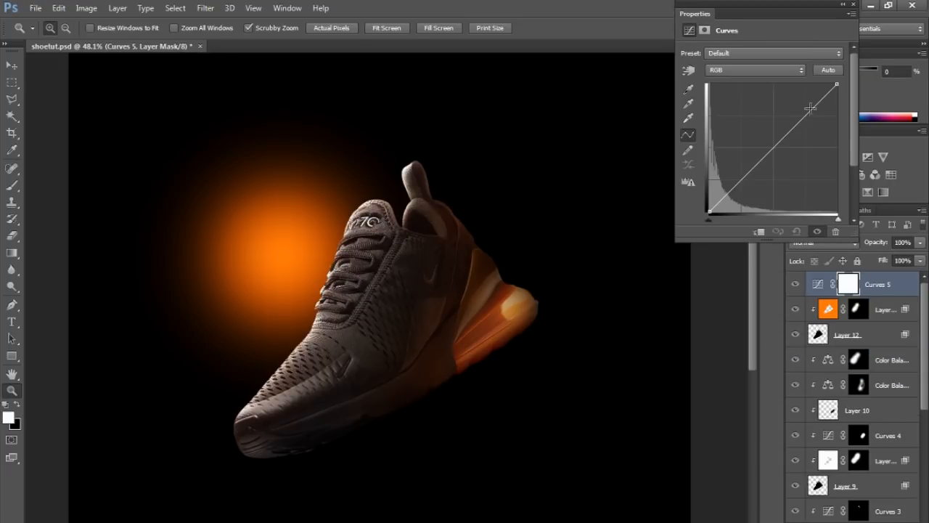
pyautogui.click(730, 70)
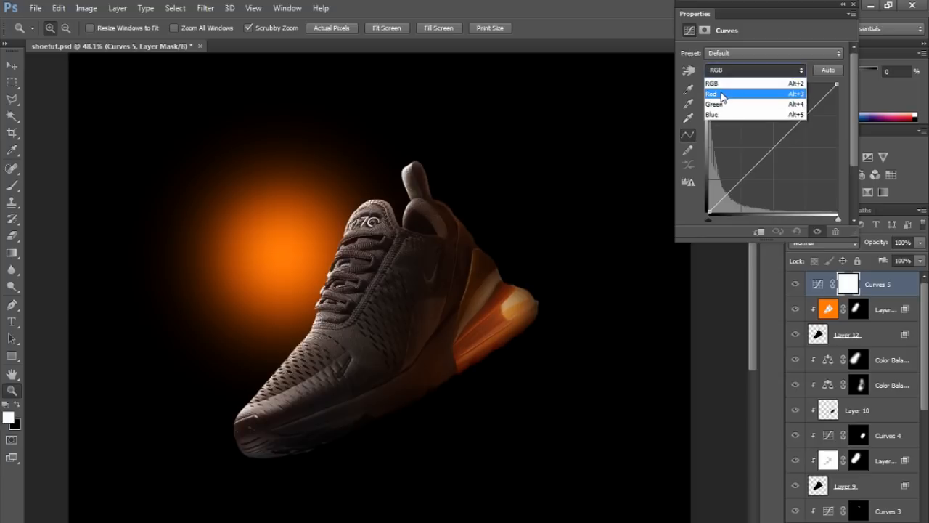
pyautogui.click(722, 83)
pyautogui.moveTo(802, 117); pyautogui.dragTo(769, 91)
pyautogui.click(754, 69)
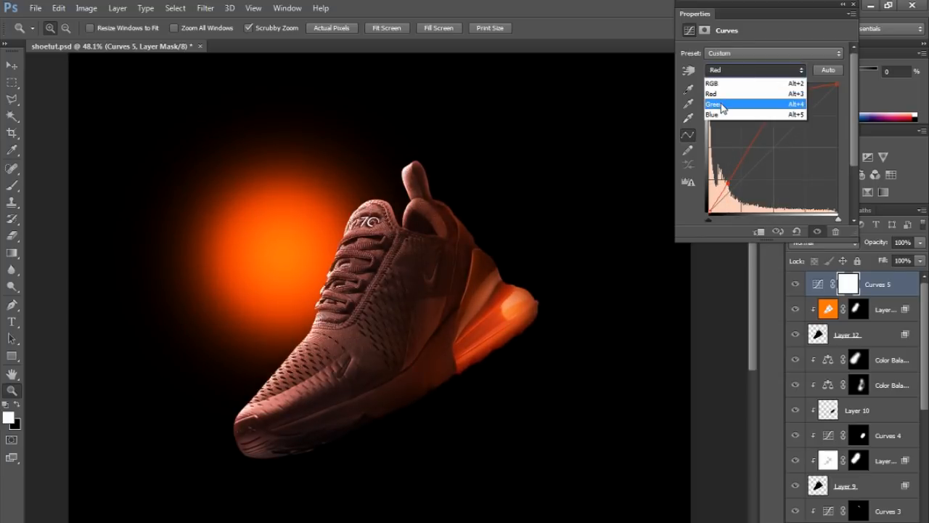
# - Pull down the Blue channel curve in the same Curves adjustment to warm the image toward orange
pyautogui.click(717, 113)
pyautogui.moveTo(778, 143); pyautogui.dragTo(748, 173)
pyautogui.moveTo(811, 110)
pyautogui.mouseDown()
pyautogui.moveTo(815, 123)
pyautogui.moveTo(808, 117)
pyautogui.mouseUp()
pyautogui.moveTo(748, 173)
pyautogui.mouseDown()
pyautogui.moveTo(757, 181)
pyautogui.moveTo(743, 167)
pyautogui.moveTo(752, 182)
pyautogui.mouseUp()
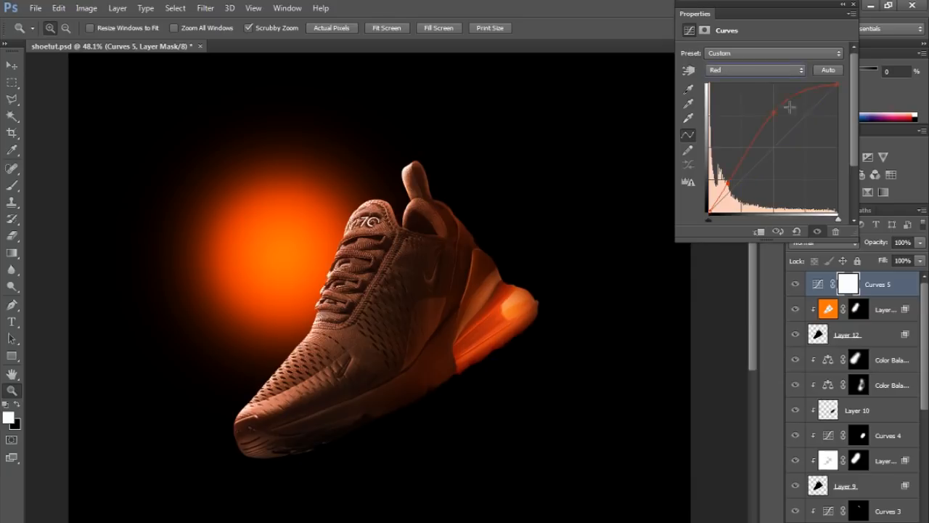
# - Fine-tune the Red channel curve of the Curves 5 adjustment and invert its layer mask to black
pyautogui.moveTo(791, 106); pyautogui.dragTo(770, 110)
pyautogui.click(715, 69)
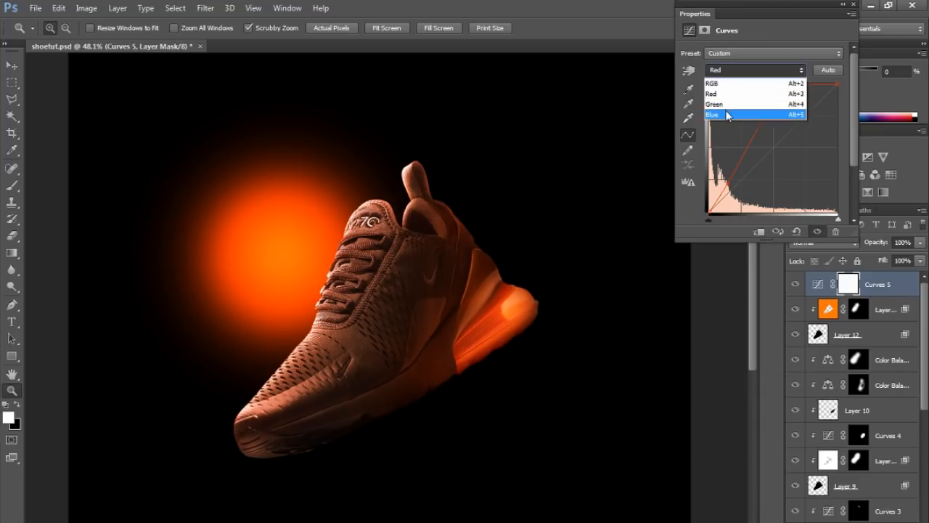
pyautogui.click(725, 114)
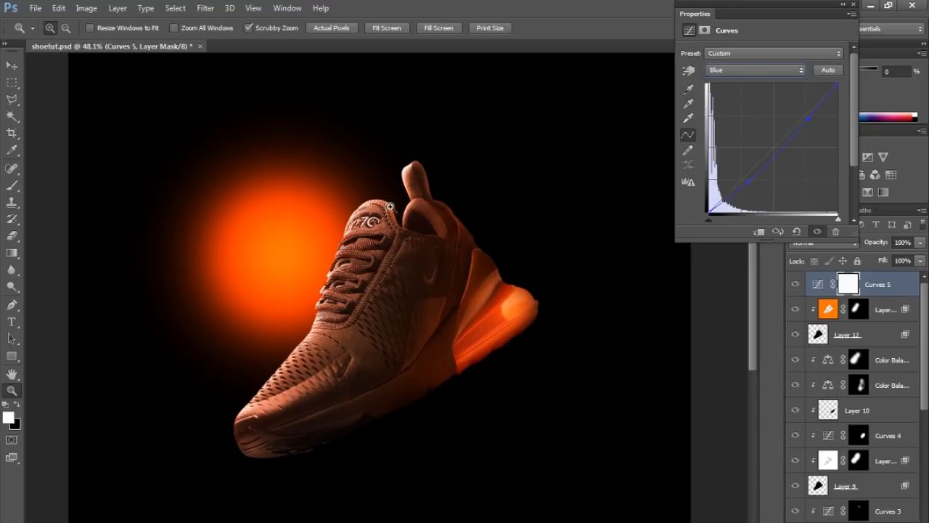
pyautogui.click(853, 4)
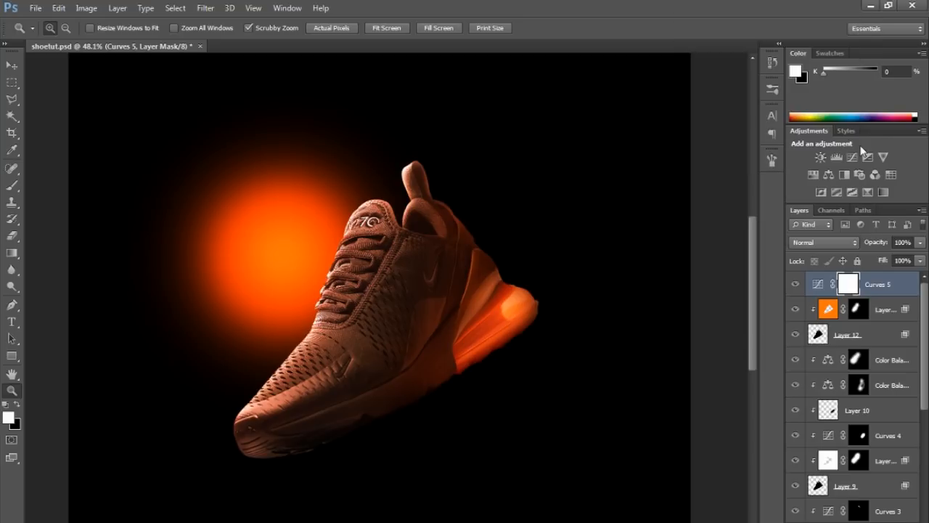
pyautogui.hotkey('ctrl', 'i')
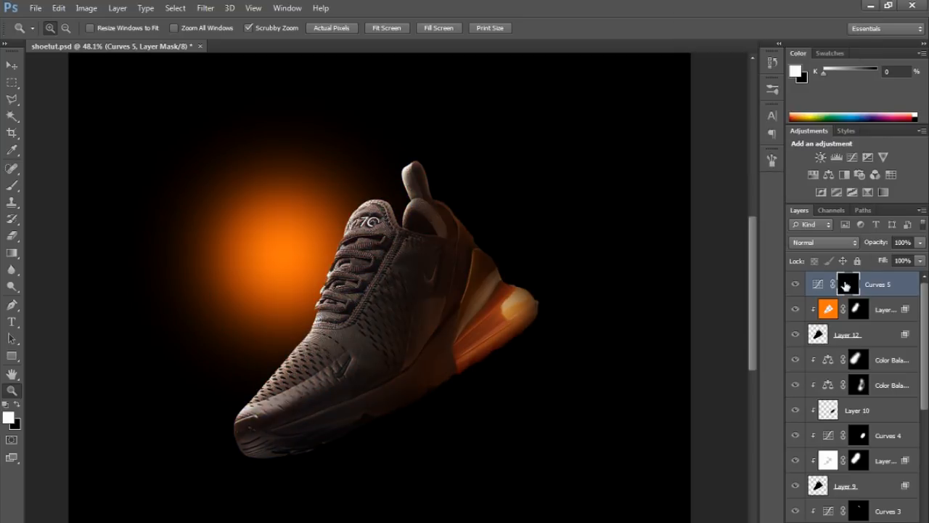
# - Dab white on the Curves 5 mask with a 212 px soft brush, and clip Layer 12 and Curves 5 to the shoe
pyautogui.press('b')
pyautogui.moveTo(392, 163); pyautogui.dragTo(403, 167)
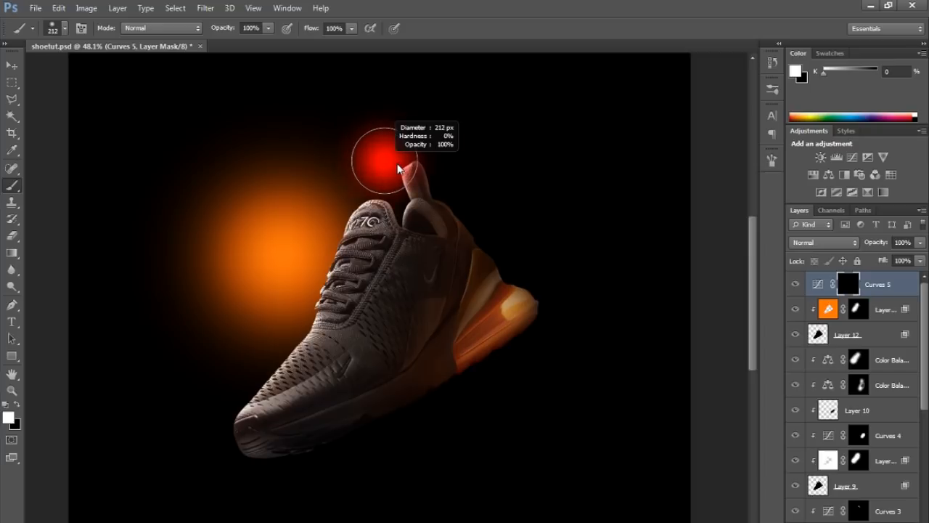
pyautogui.moveTo(330, 187)
pyautogui.mouseDown()
pyautogui.moveTo(311, 191)
pyautogui.moveTo(327, 187)
pyautogui.mouseUp()
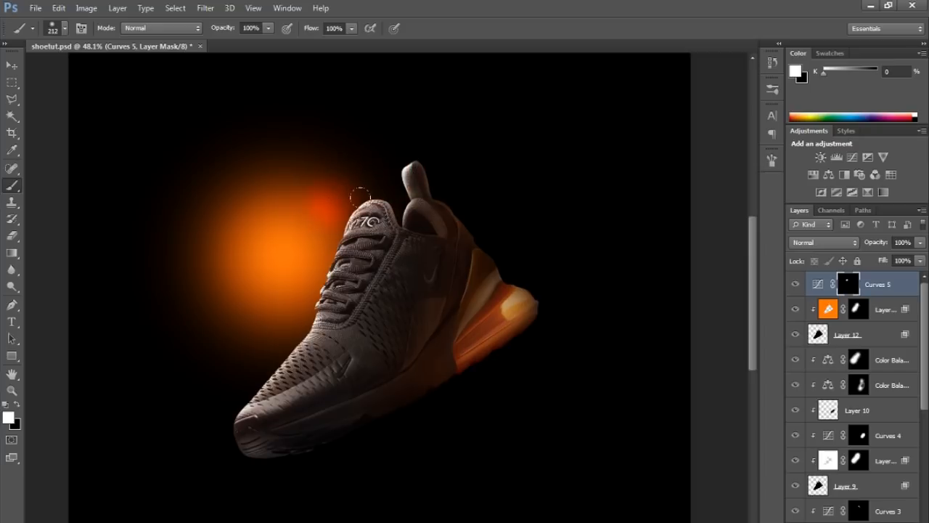
pyautogui.keyDown('alt'); pyautogui.click(860, 346); pyautogui.keyUp('alt')
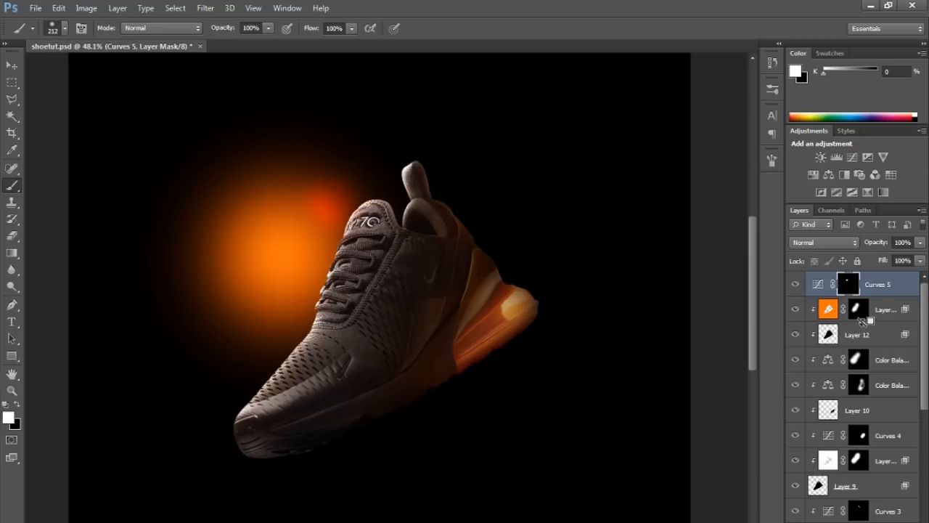
pyautogui.keyDown('alt'); pyautogui.click(870, 296); pyautogui.keyUp('alt')
pyautogui.hotkey('ctrl', 's')
# - Paint white on the Curves 5 mask with a 249 px soft brush along the shoe's tongue, laces and toe edge
pyautogui.moveTo(336, 241); pyautogui.dragTo(350, 241)
pyautogui.moveTo(298, 320); pyautogui.dragTo(263, 284)
pyautogui.scroll(4, 425, 196)
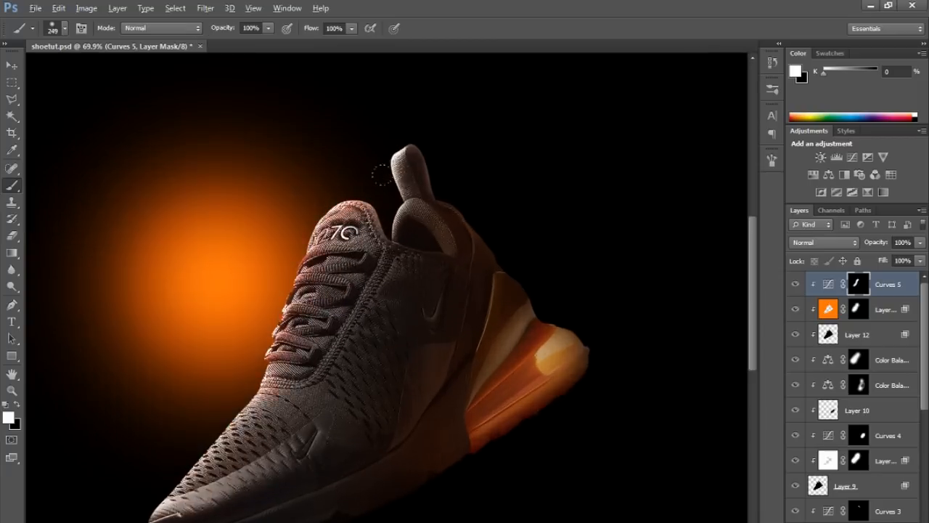
pyautogui.scroll(3, 385, 171)
# - Lasso the heel pull tab and collar area, paint white on the Curves 5 mask there, and deselect
pyautogui.press('l')
pyautogui.click(369, 196)
pyautogui.click(361, 283)
pyautogui.click(437, 305)
pyautogui.click(499, 194)
pyautogui.click(376, 64)
pyautogui.doubleClick(330, 151)
pyautogui.press('b')
pyautogui.hotkey('ctrl', 'd')
pyautogui.press('z')
pyautogui.moveTo(391, 210)
pyautogui.mouseDown()
pyautogui.moveTo(308, 234)
pyautogui.moveTo(326, 232)
pyautogui.mouseUp()
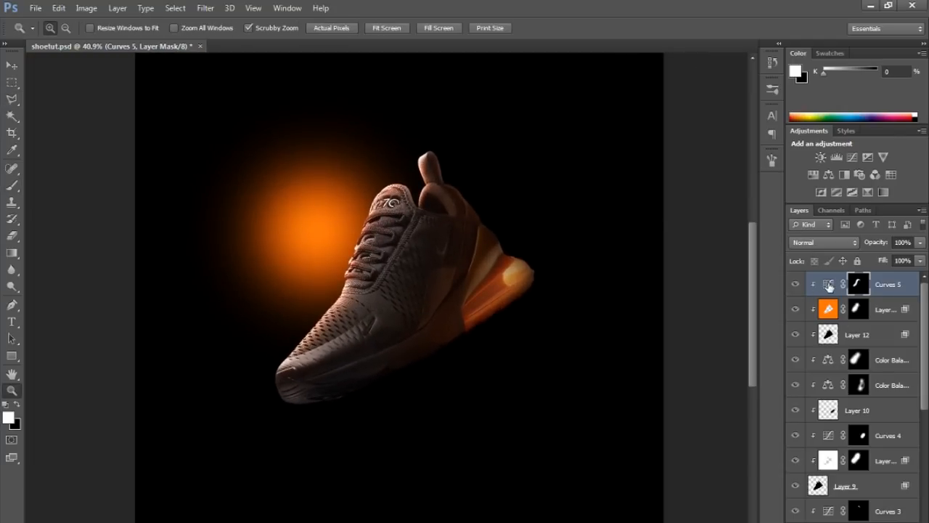
# - Test a higher opacity on the orange rim glow layer with Curves 5 hidden, and delete that glow layer
pyautogui.click(828, 286)
pyautogui.click(828, 309)
pyautogui.click(796, 284)
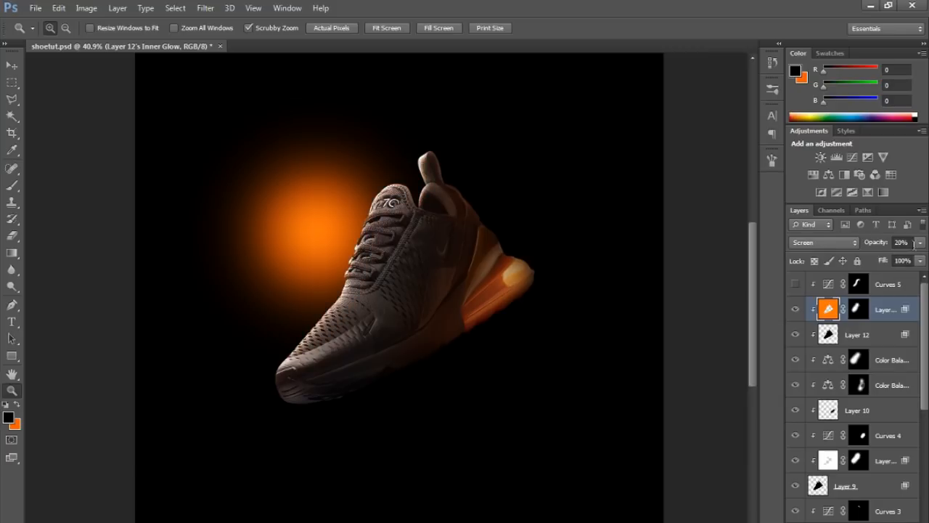
pyautogui.click(918, 242)
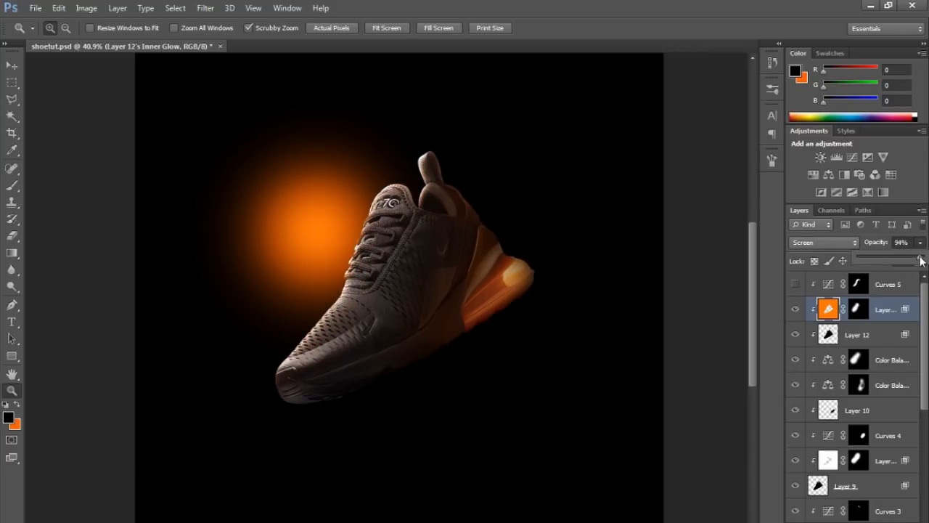
pyautogui.click(796, 284)
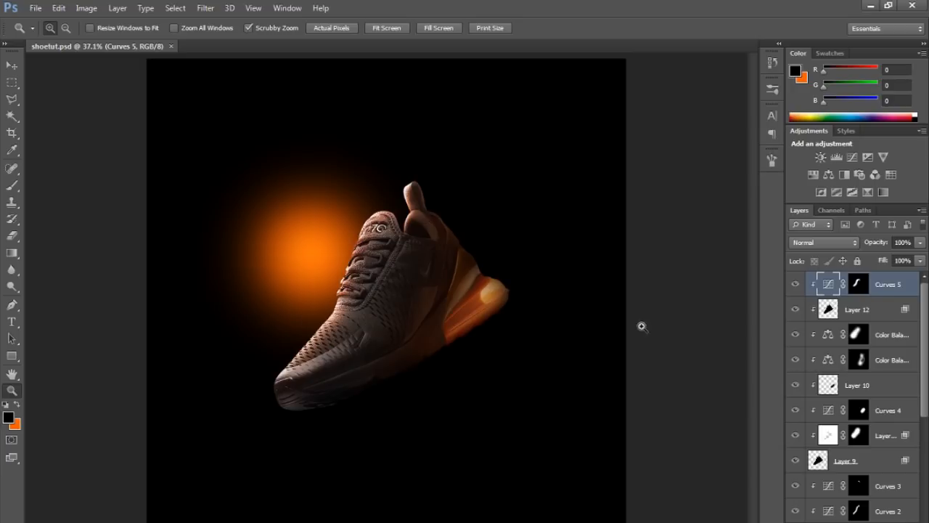
# - Add a Curves adjustment at the top of the stack and shape its RGB curve into a gentle S with raised highlights
pyautogui.click(853, 521)
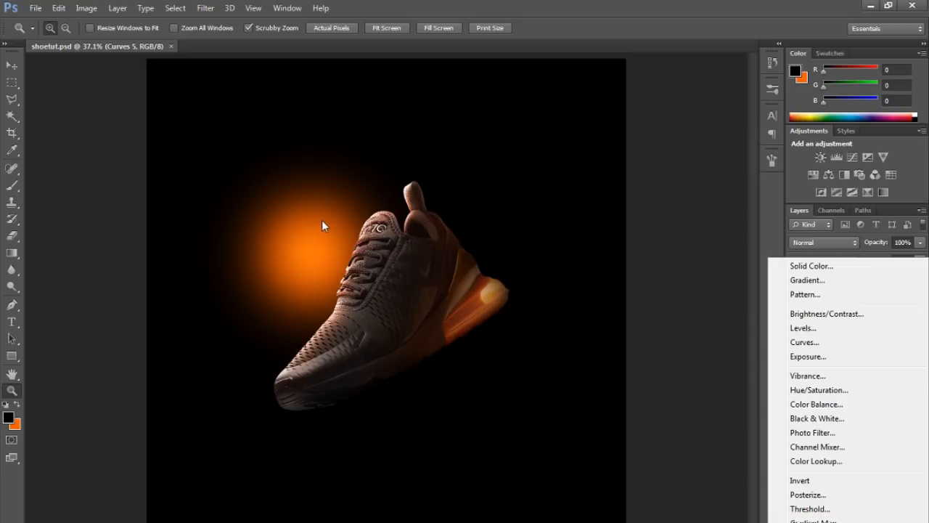
pyautogui.click(804, 341)
pyautogui.moveTo(795, 125); pyautogui.dragTo(800, 107)
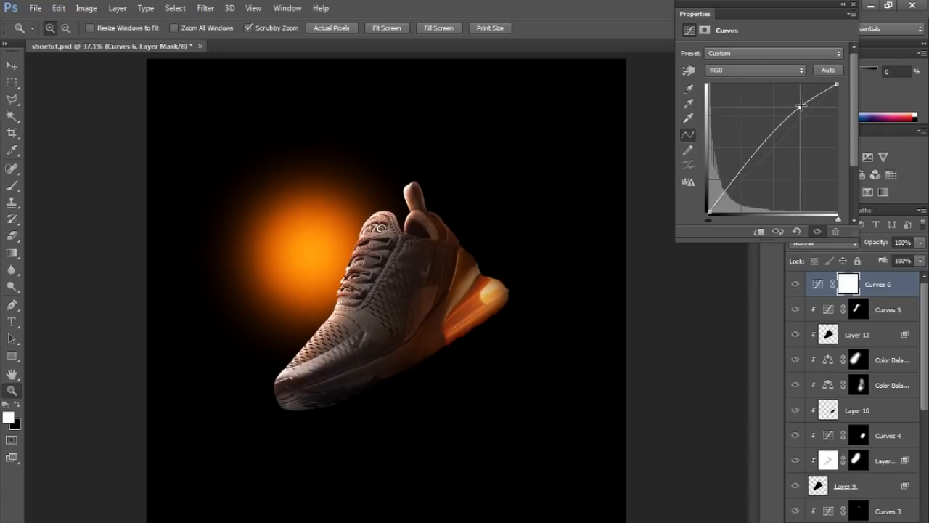
pyautogui.moveTo(743, 170); pyautogui.dragTo(741, 175)
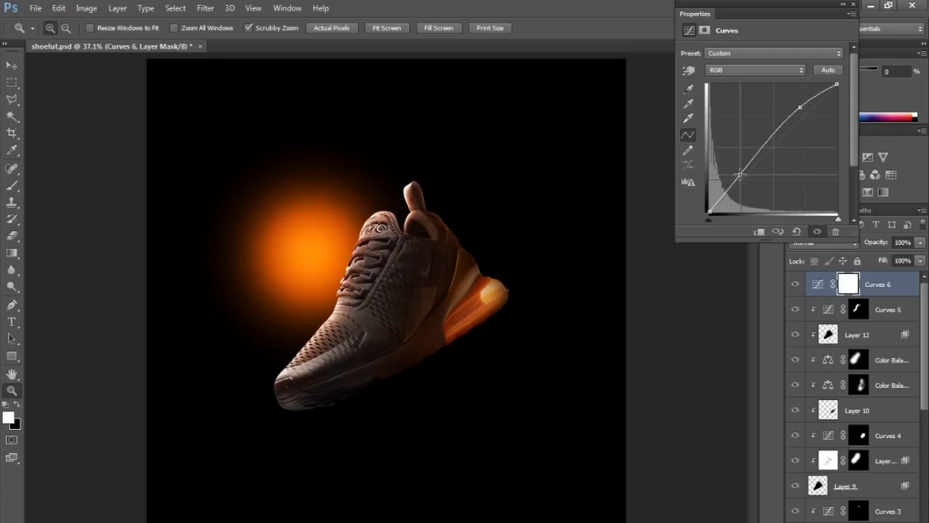
pyautogui.moveTo(799, 107); pyautogui.dragTo(798, 108)
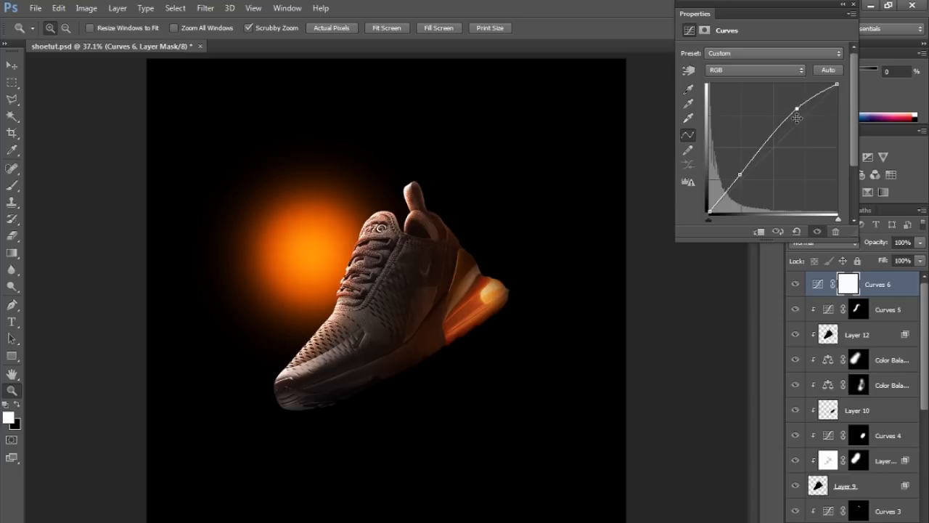
pyautogui.moveTo(740, 174); pyautogui.dragTo(742, 177)
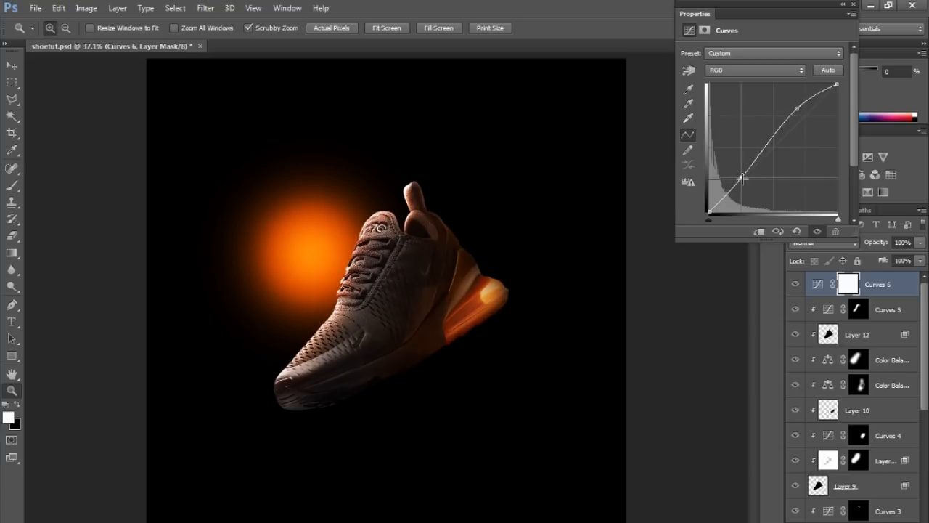
# - Add a Color Balance adjustment at the top and set its Shadows to Cyan/Red -6, Magenta/Green -3 and Yellow/Blue +7
pyautogui.click(841, 517)
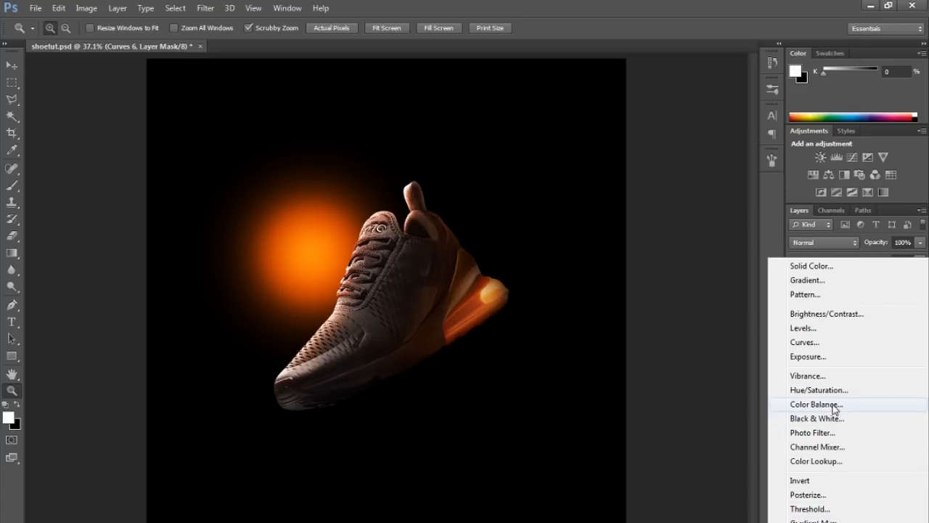
pyautogui.click(835, 353)
pyautogui.moveTo(740, 129); pyautogui.dragTo(738, 106)
pyautogui.click(732, 54)
pyautogui.click(730, 66)
pyautogui.moveTo(741, 83); pyautogui.dragTo(749, 84)
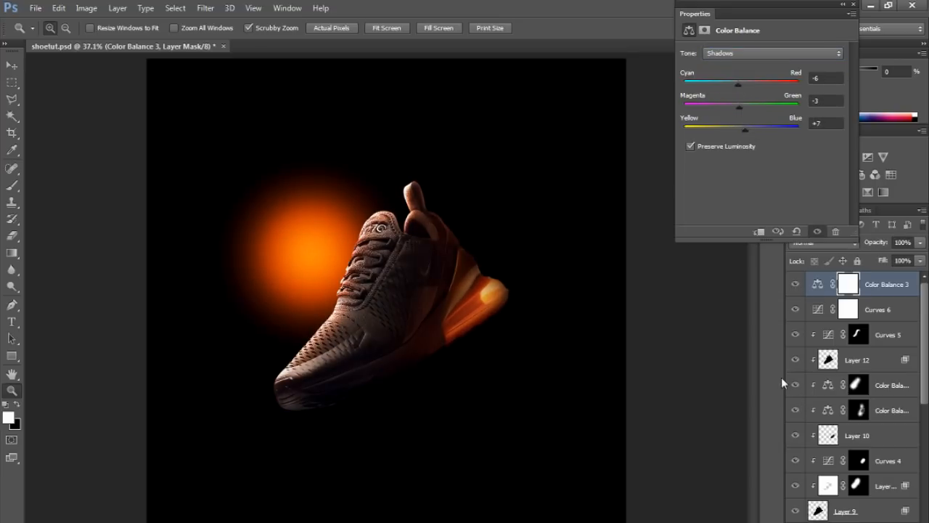
pyautogui.click(854, 7)
# - Compare the image with and without the Color Balance 3 and Curves 6 adjustments
pyautogui.scroll(-1, 856, 358)
pyautogui.scroll(1, 798, 283)
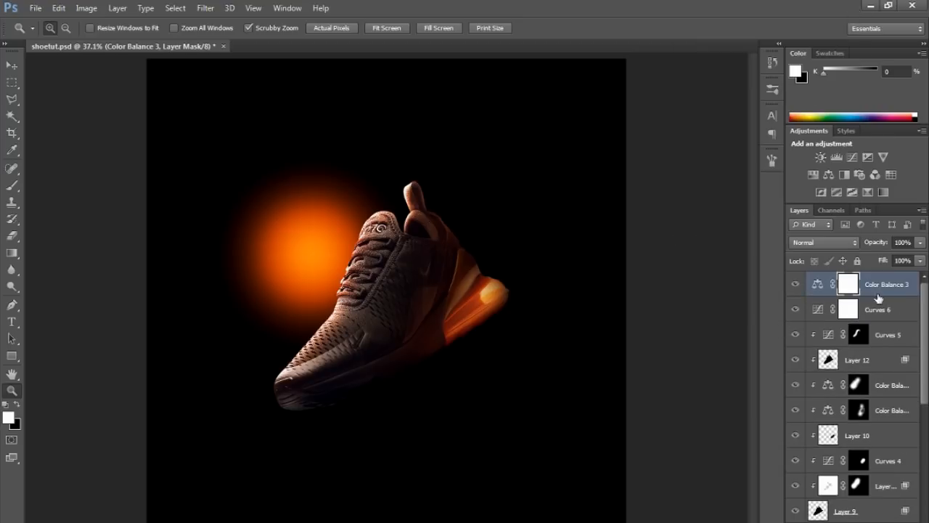
pyautogui.click(795, 285)
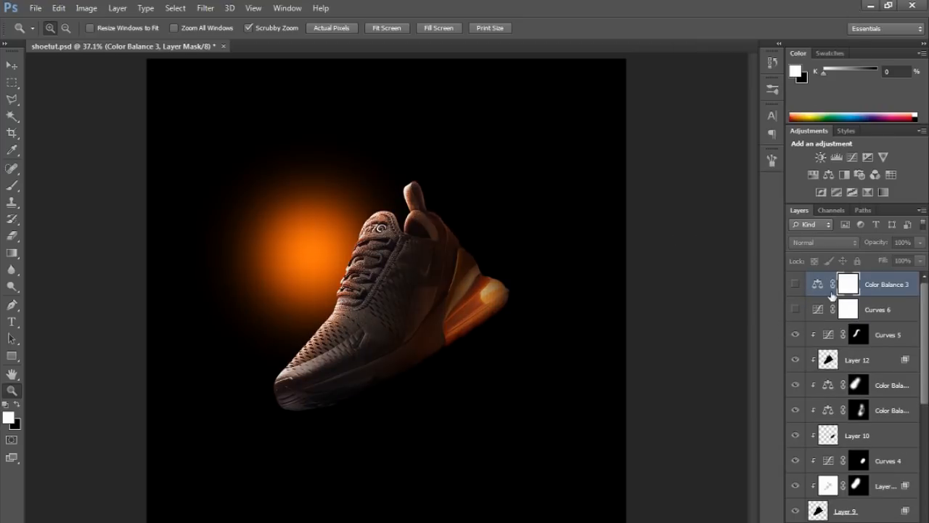
pyautogui.click(796, 311)
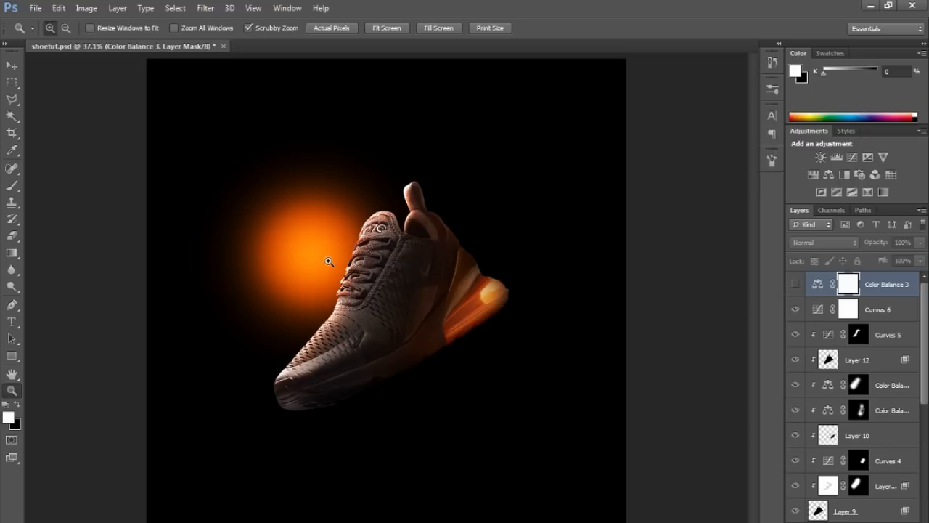
pyautogui.click(794, 285)
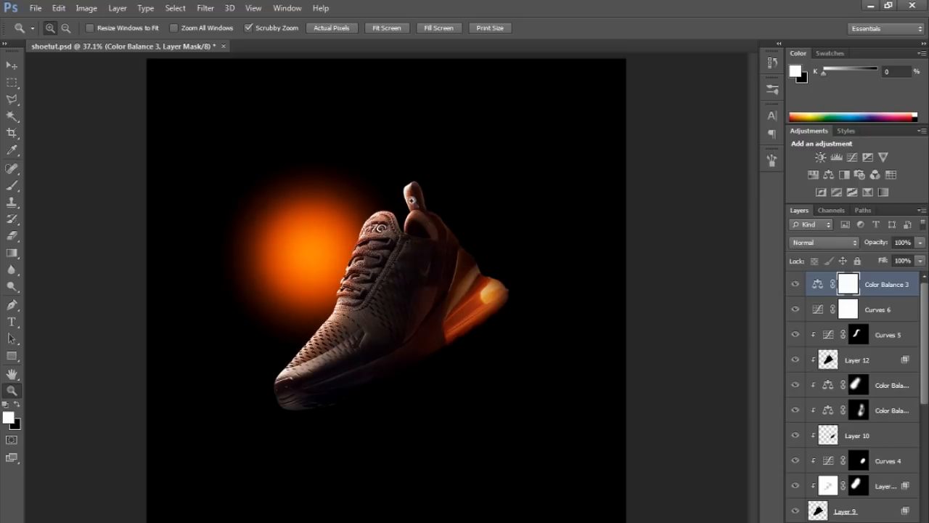
# - Hide the old background glow layers, Layer 4 and Layer 11
pyautogui.click(920, 434)
pyautogui.click(795, 488)
pyautogui.click(795, 463)
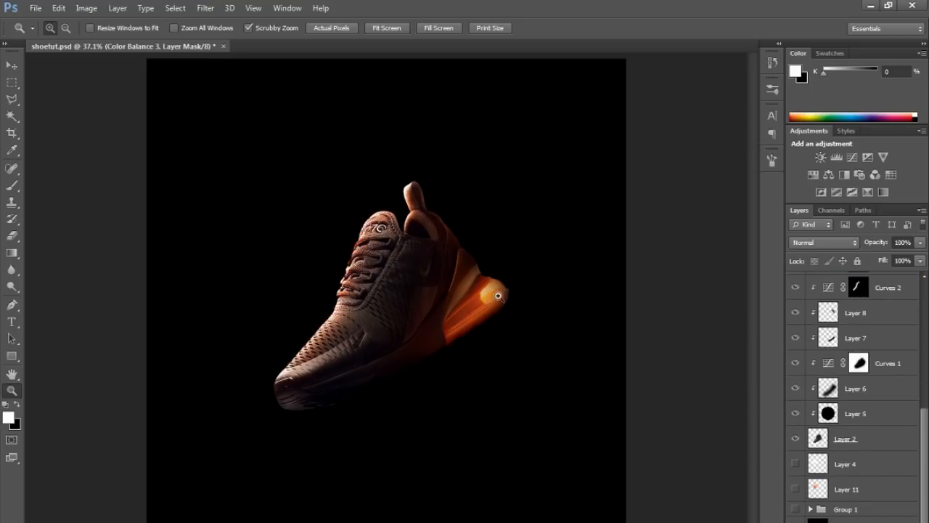
# - Add a new layer directly beneath the shoe and paint an orange glow behind the laces with an 821 px soft brush
pyautogui.moveTo(923, 443); pyautogui.dragTo(923, 351)
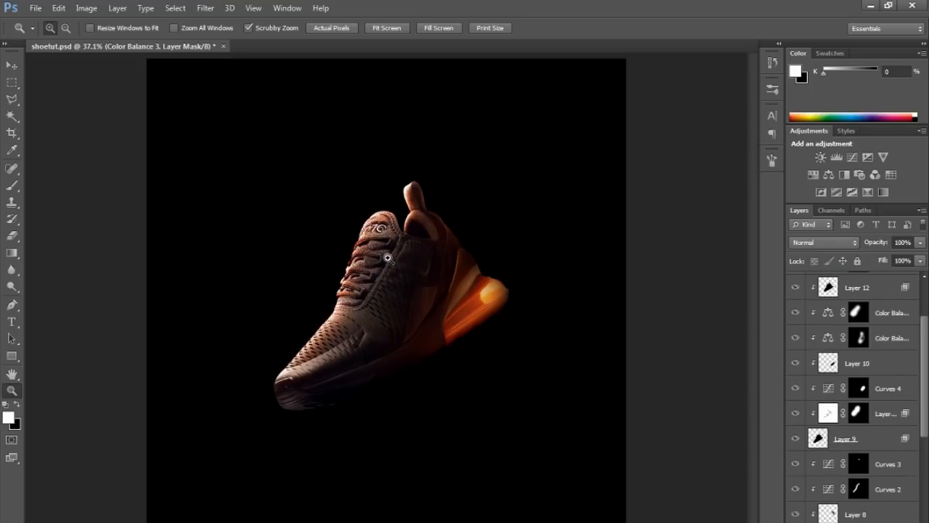
pyautogui.scroll(-8, 853, 400)
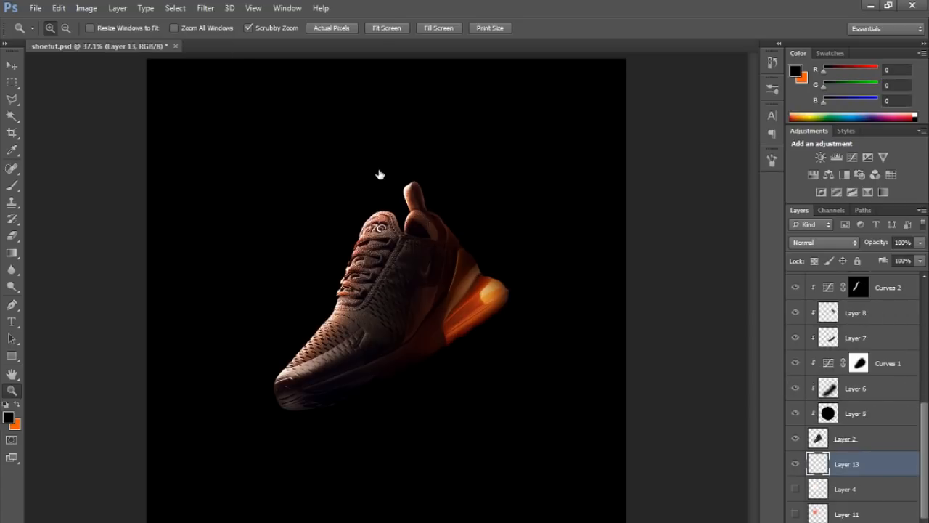
pyautogui.moveTo(385, 326); pyautogui.dragTo(452, 326)
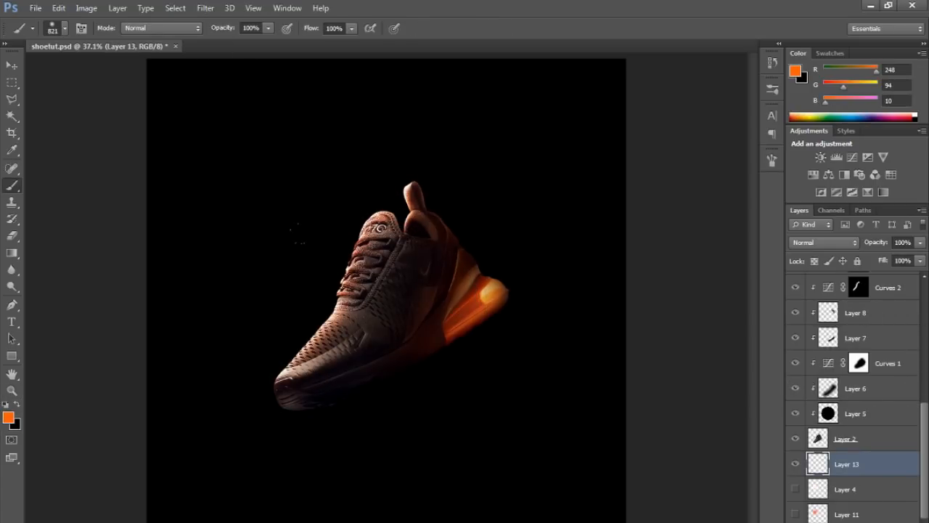
pyautogui.click(330, 280)
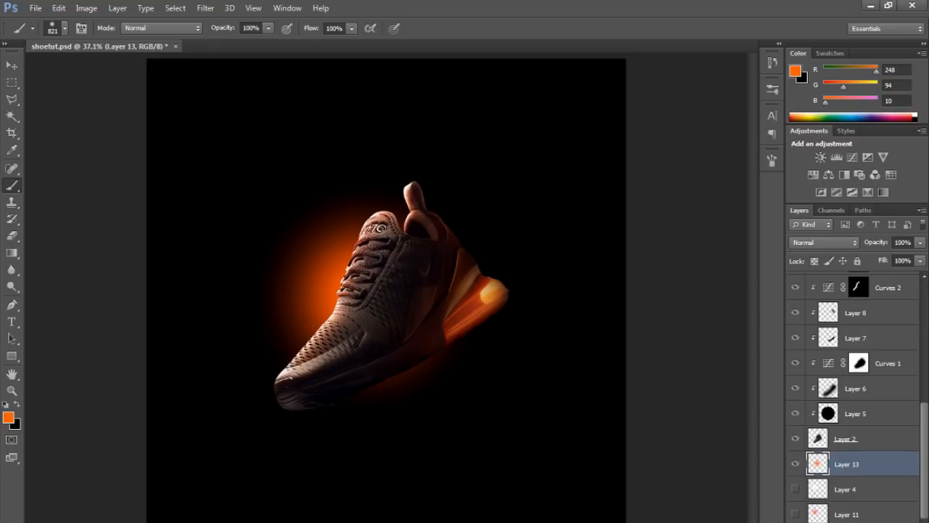
# - Add another layer above the orange glow, paint white with a 551 px soft brush behind the laces, and set it to Overlay
pyautogui.hotkey('ctrl', 'shift', 'alt', 'n')
pyautogui.press('d')
pyautogui.press('x')
pyautogui.moveTo(372, 312)
pyautogui.mouseDown()
pyautogui.moveTo(348, 317)
pyautogui.moveTo(361, 315)
pyautogui.mouseUp()
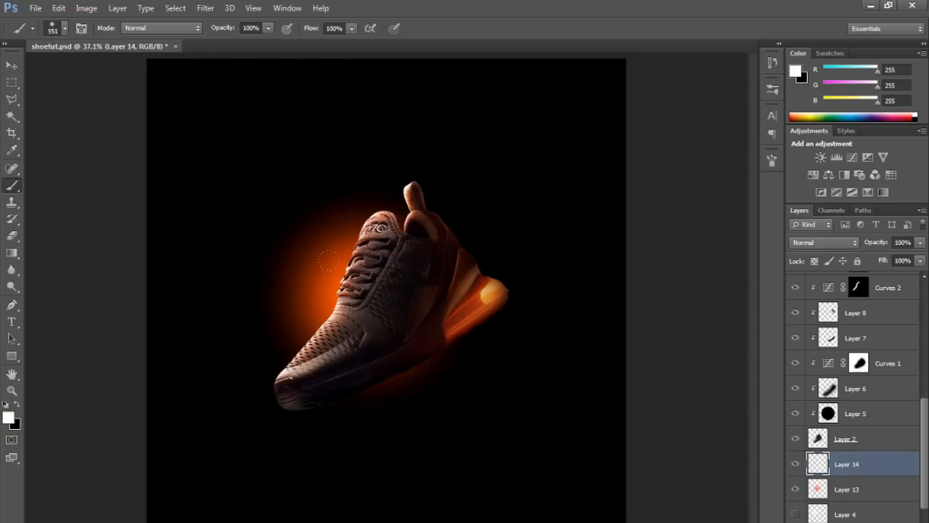
pyautogui.moveTo(325, 257); pyautogui.dragTo(328, 294)
pyautogui.click(815, 241)
pyautogui.click(806, 169)
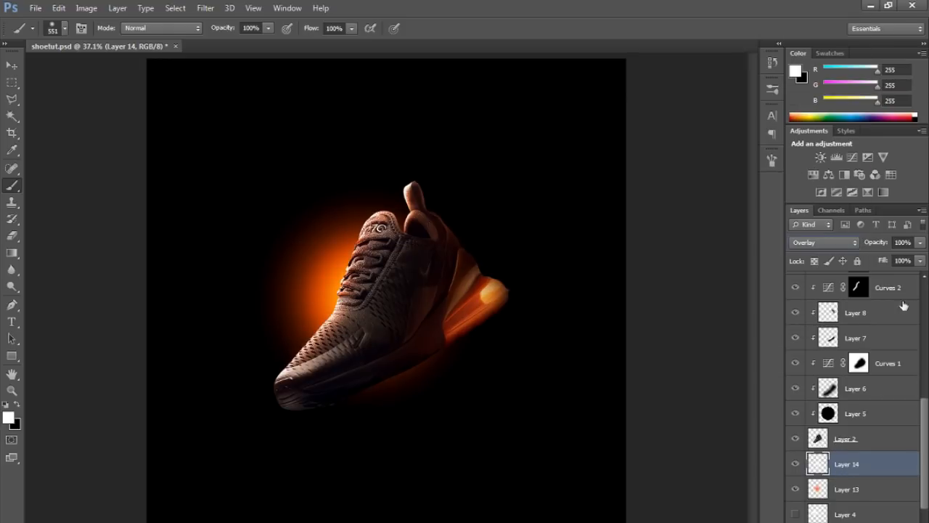
# - Select Layer 14 and Layer 13 together and lower the opacity of both glow layers
pyautogui.keyDown('shift'); pyautogui.click(864, 488); pyautogui.keyUp('shift')
pyautogui.click(920, 242)
pyautogui.moveTo(878, 257); pyautogui.dragTo(895, 256)
pyautogui.click(857, 483)
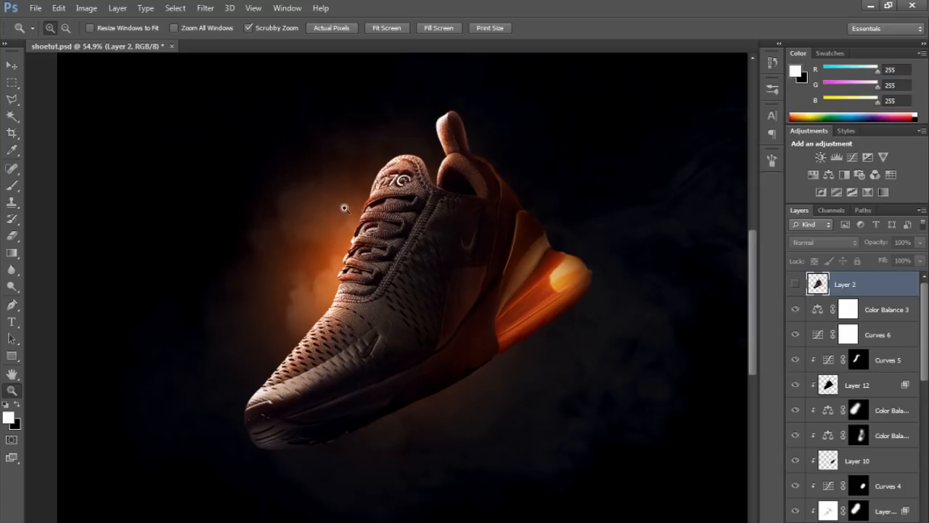
# - Compare the graded shoe with the original by showing and hiding Layer 2 at the top of the stack
pyautogui.click(795, 285)
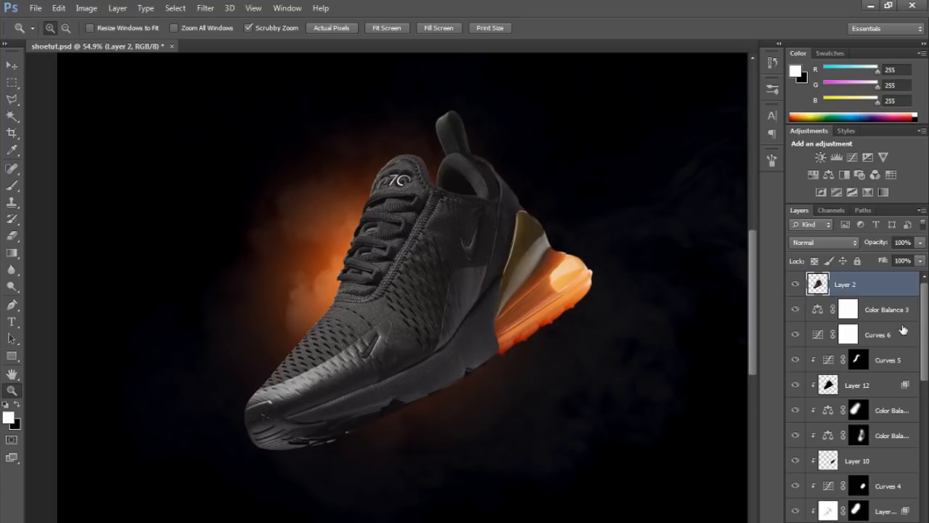
pyautogui.click(797, 284)
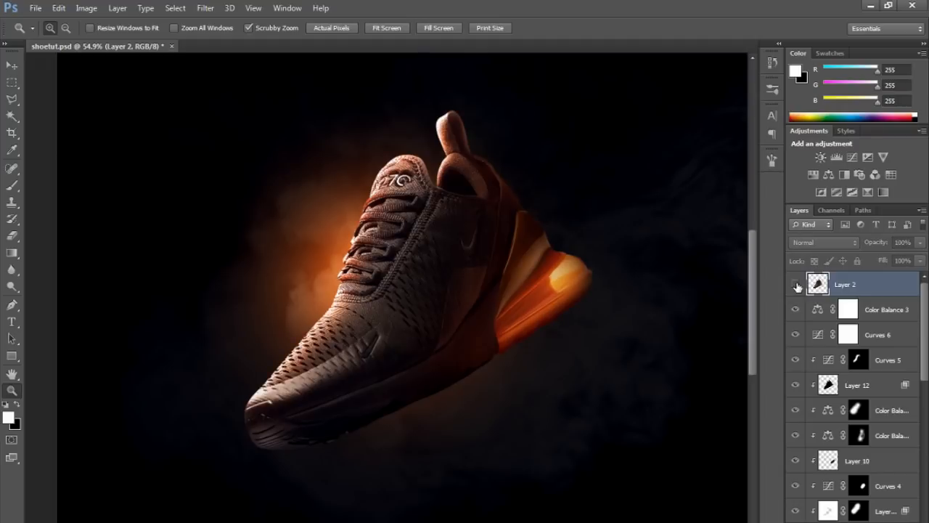
# - Select Layer 5 above the shoe copy, view the whole composition and save the document
pyautogui.scroll(-3, 816, 423)
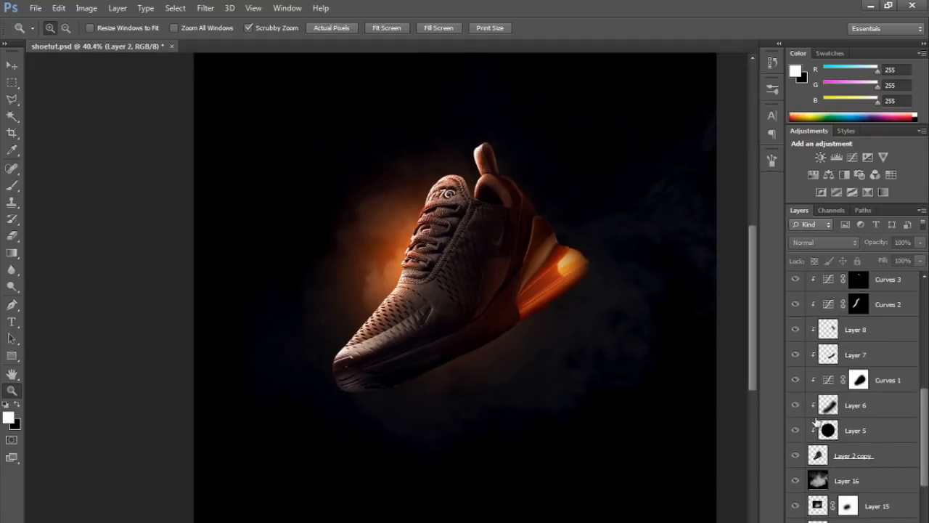
pyautogui.click(871, 440)
pyautogui.moveTo(924, 445); pyautogui.dragTo(923, 330)
pyautogui.scroll(-2, 414, 274)
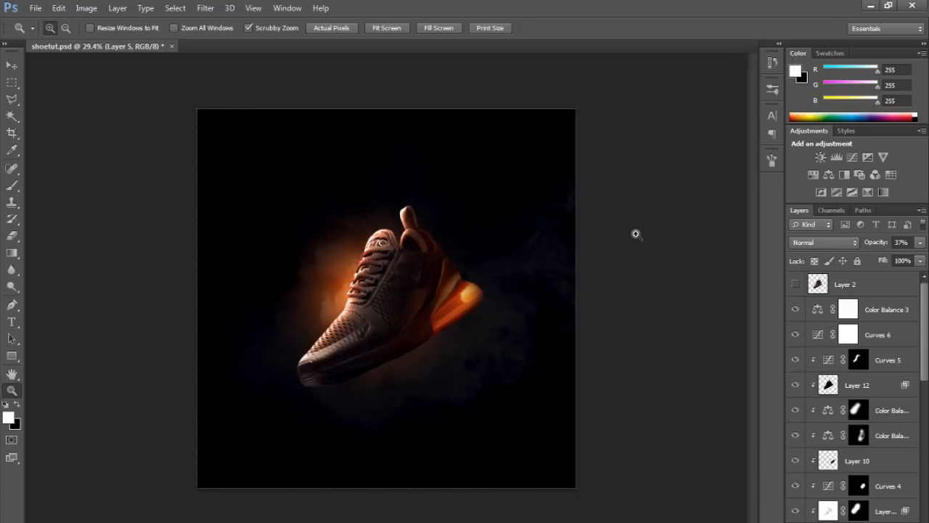
pyautogui.hotkey('ctrl', 's')
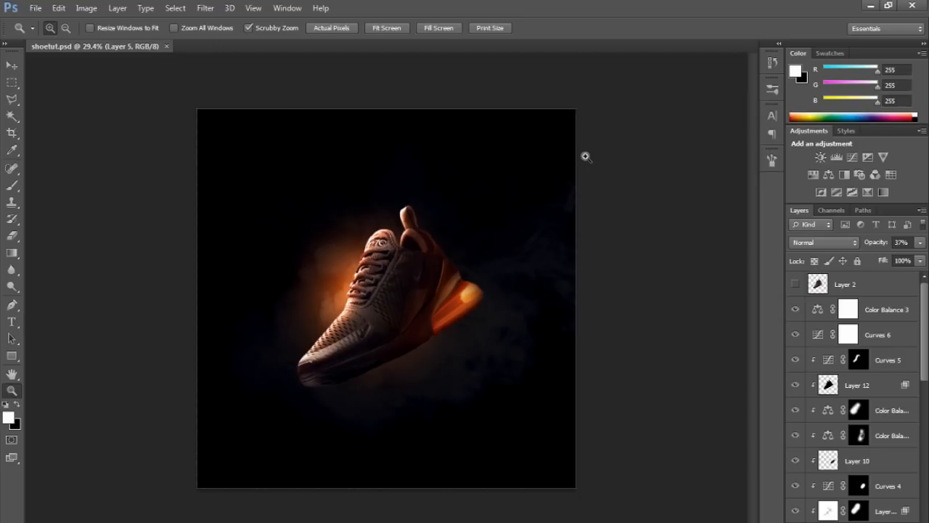